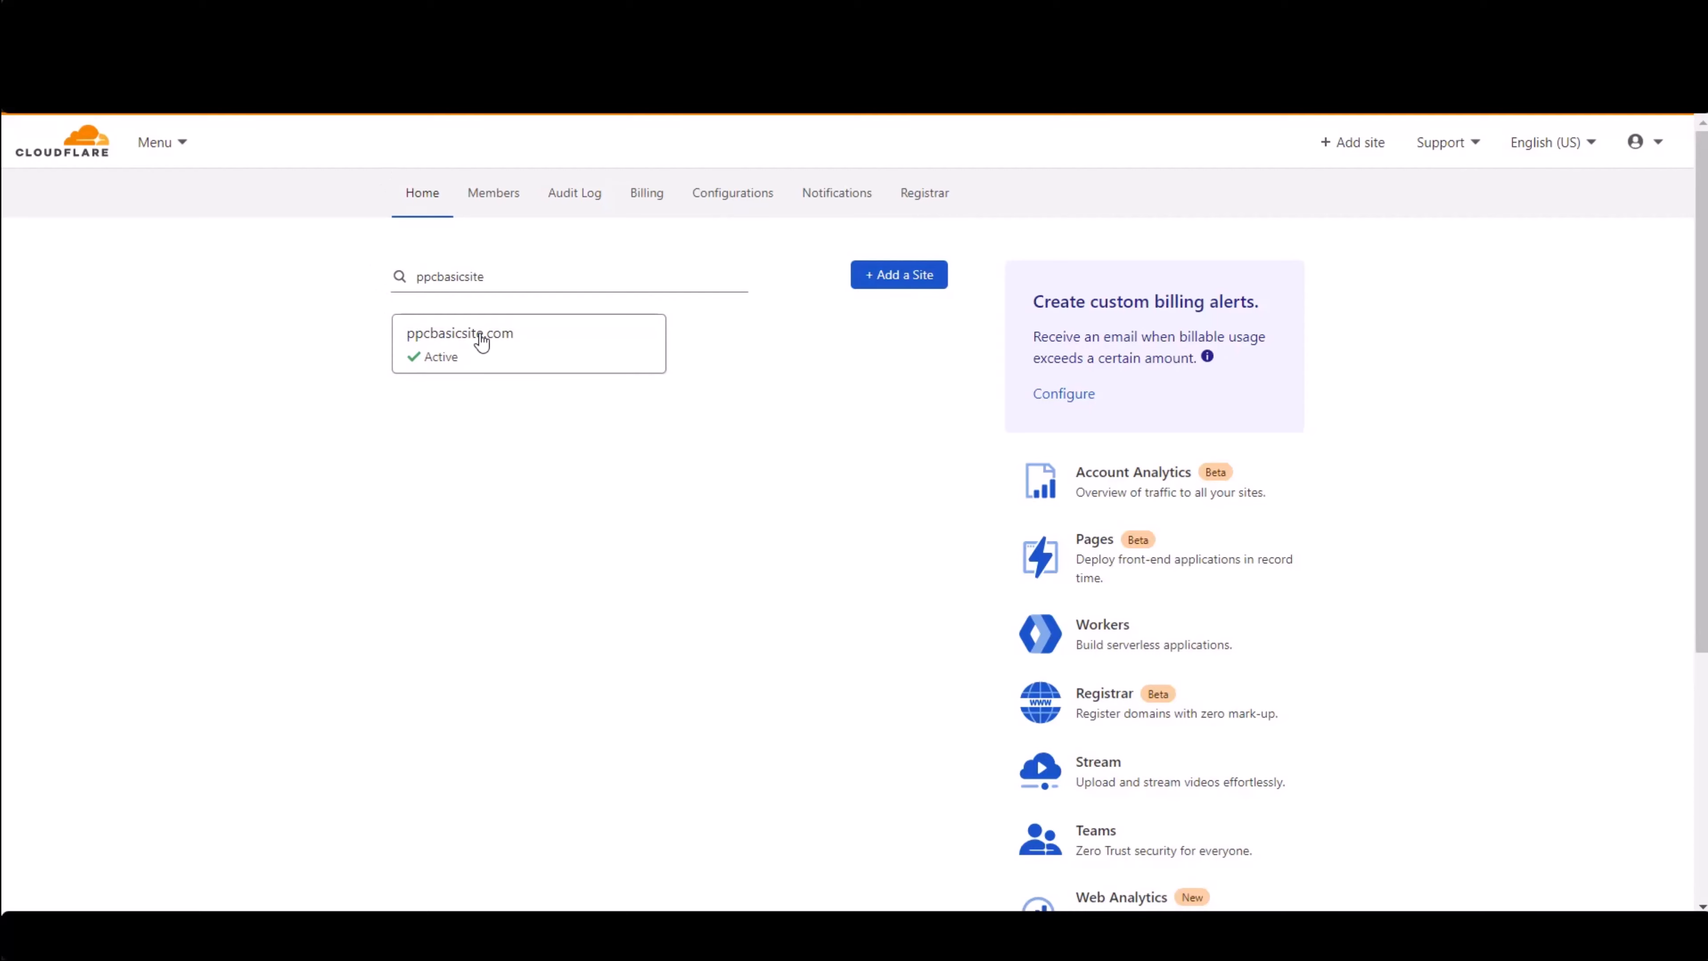
# - Open the ppcbasicsite.com site and view its DNS records
pyautogui.click(443, 321)
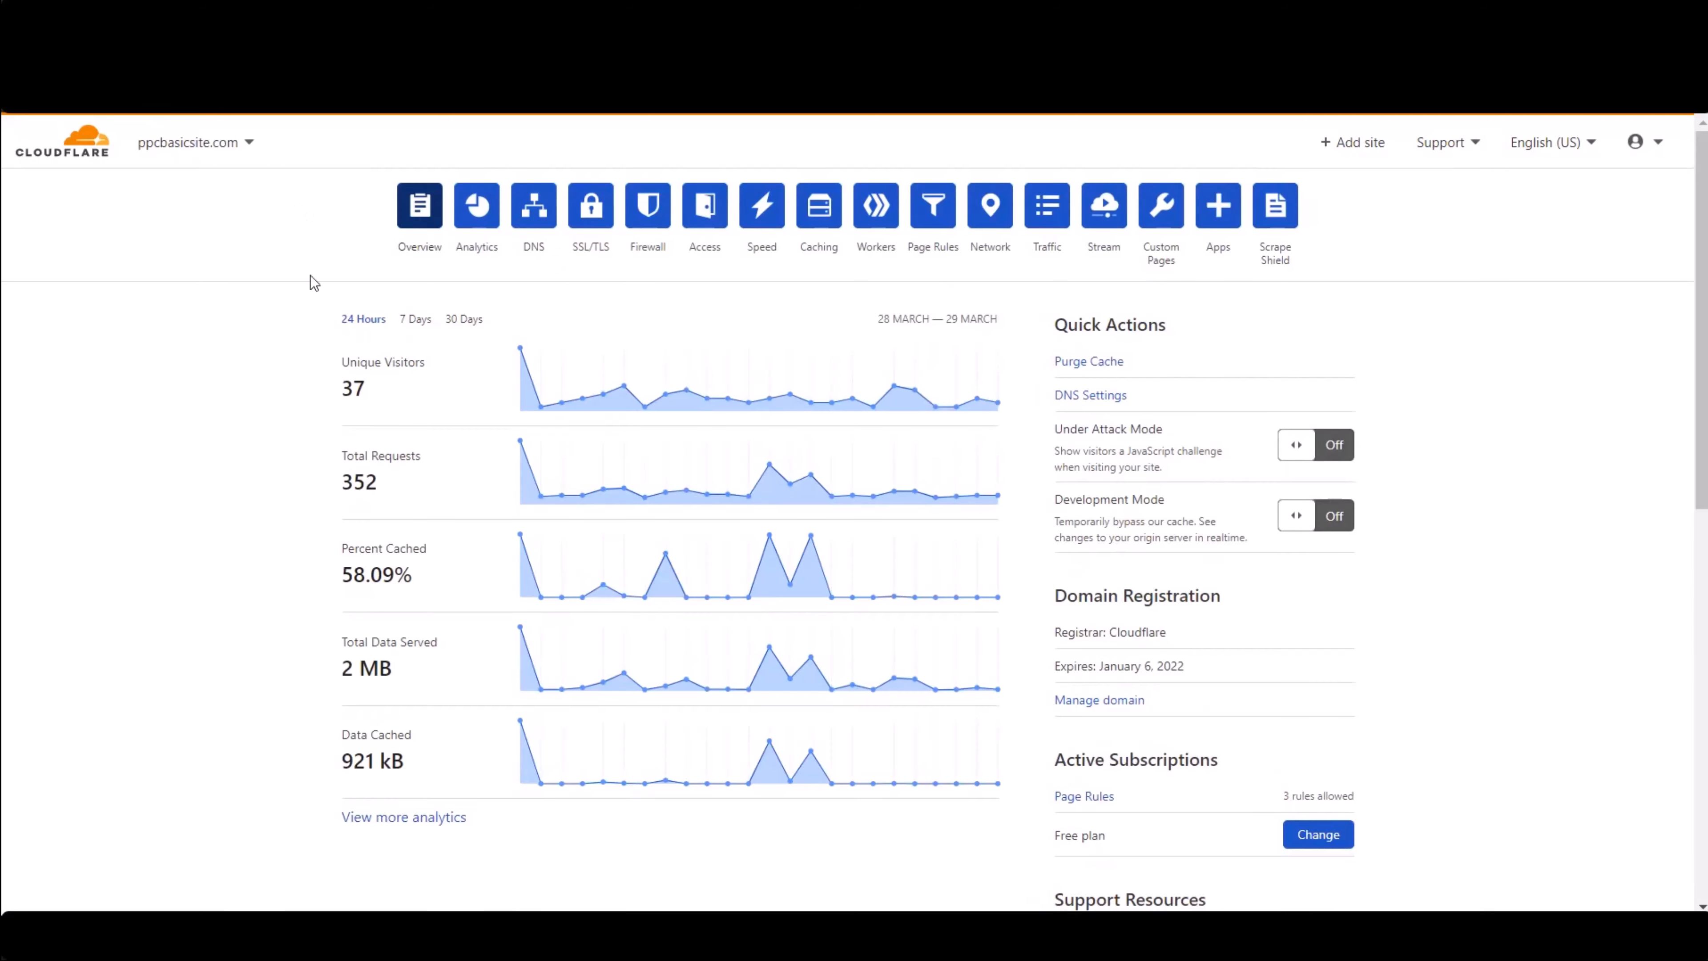
pyautogui.click(532, 202)
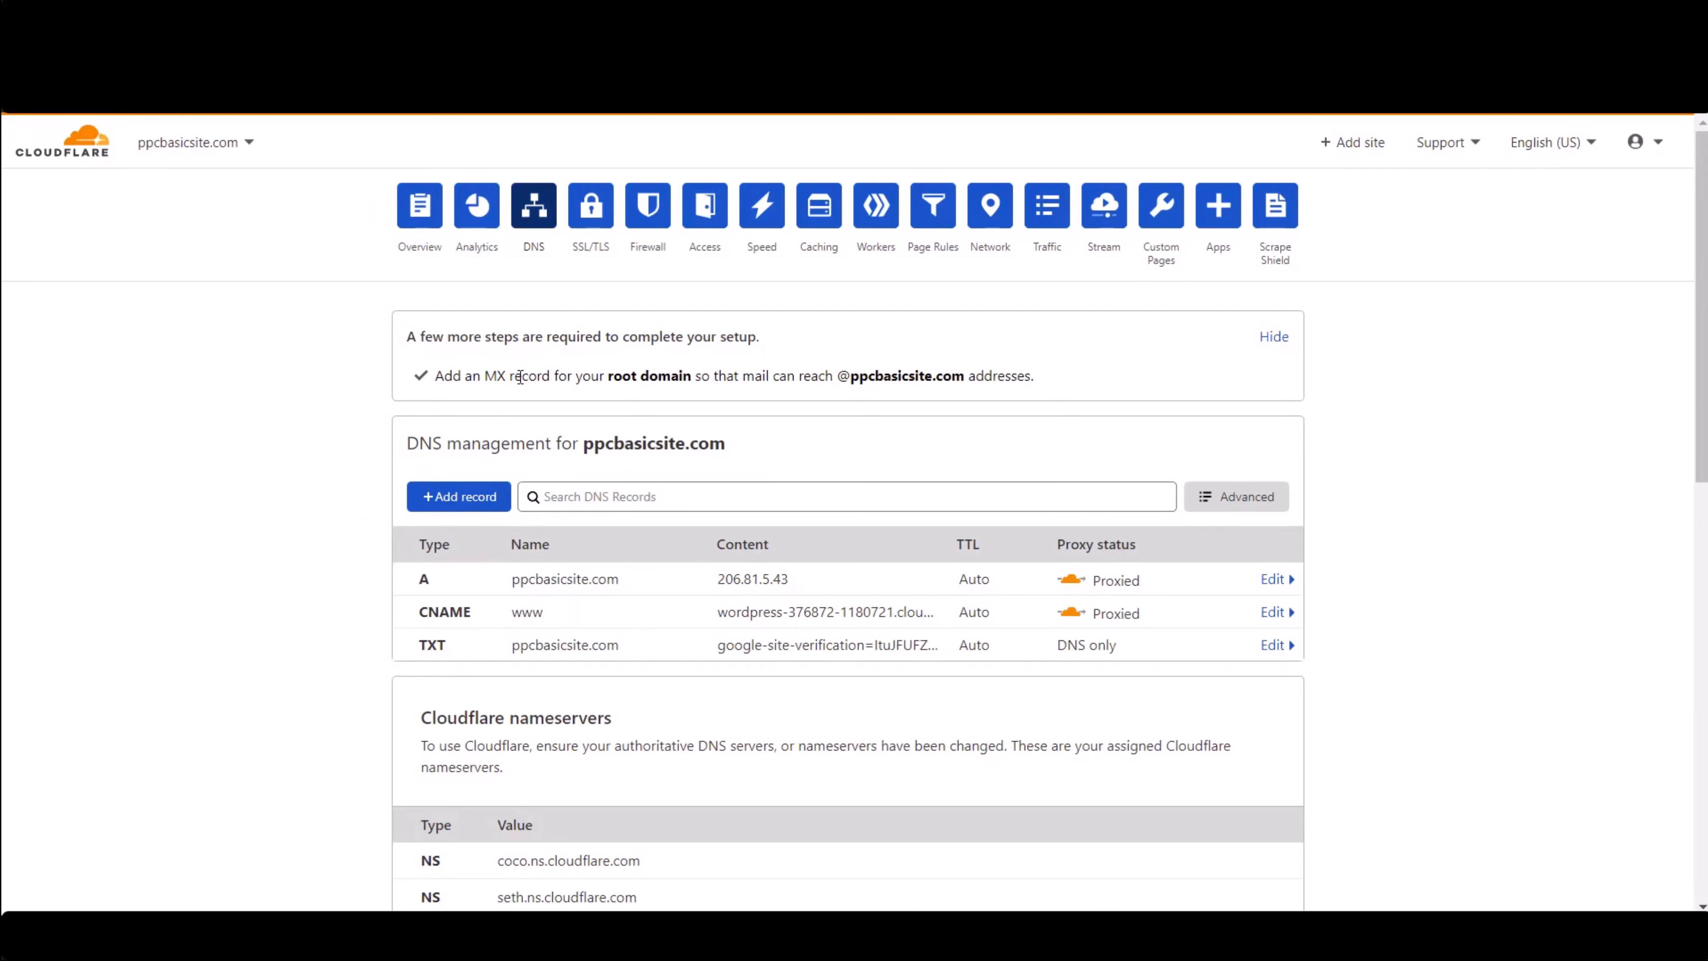
# - Open the Firewall section and scroll through the firewall events activity log
pyautogui.click(650, 213)
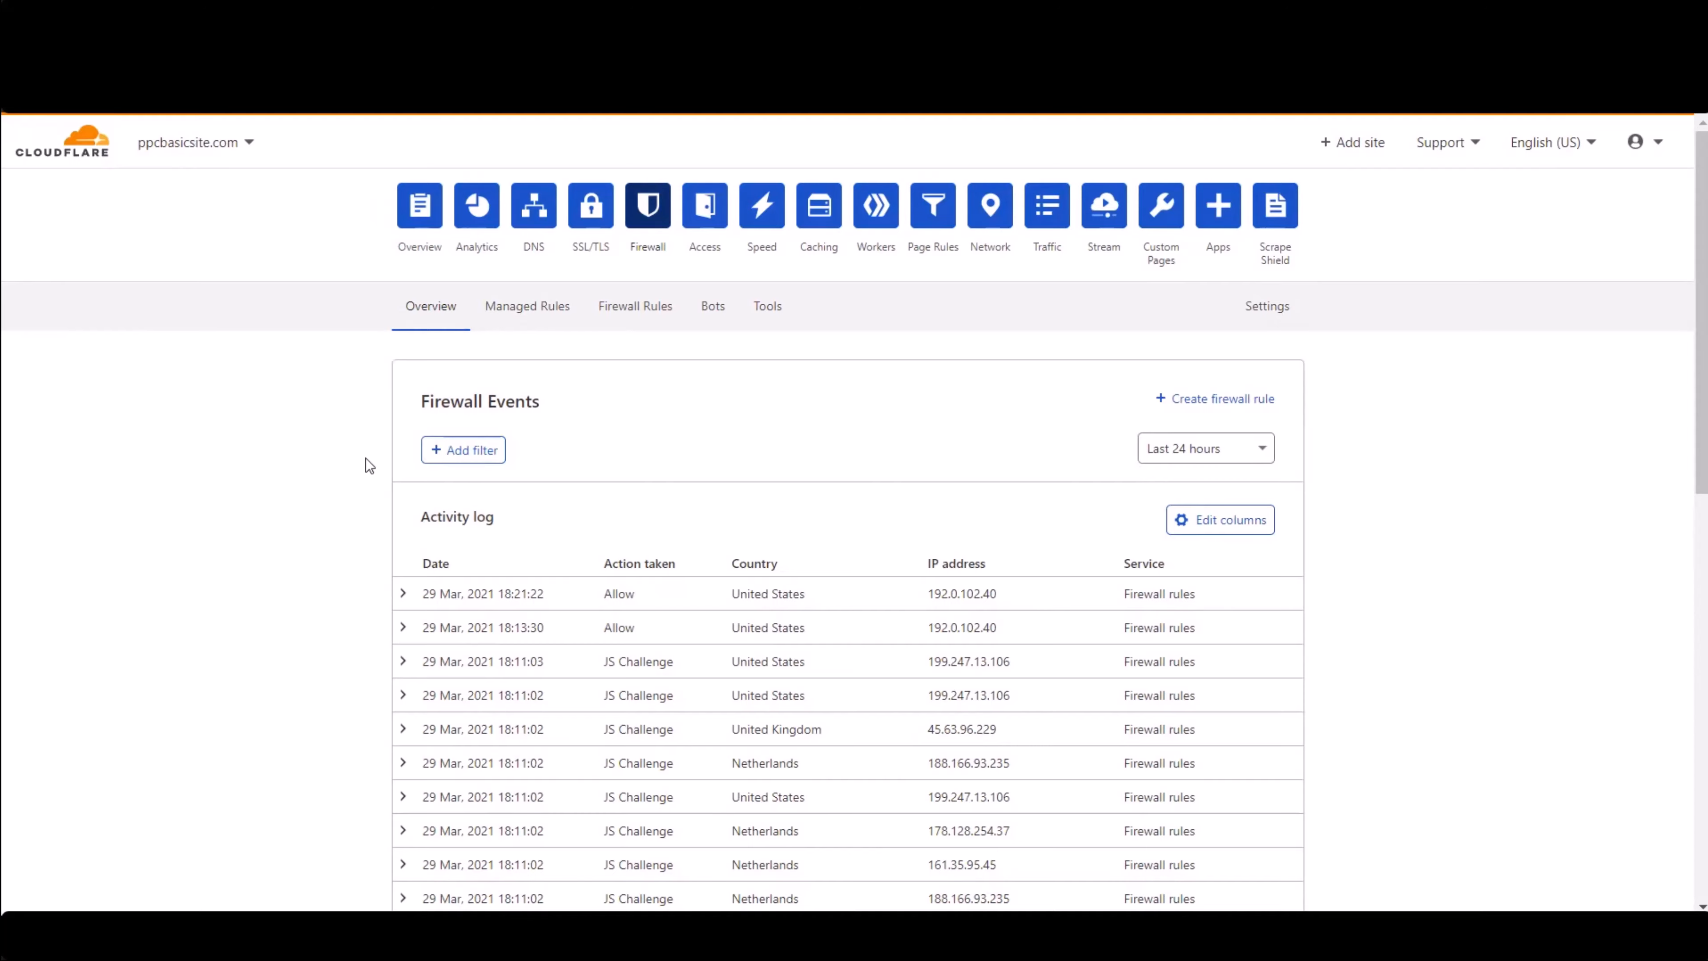
pyautogui.scroll(-2, 581, 441)
pyautogui.scroll(-2, 480, 321)
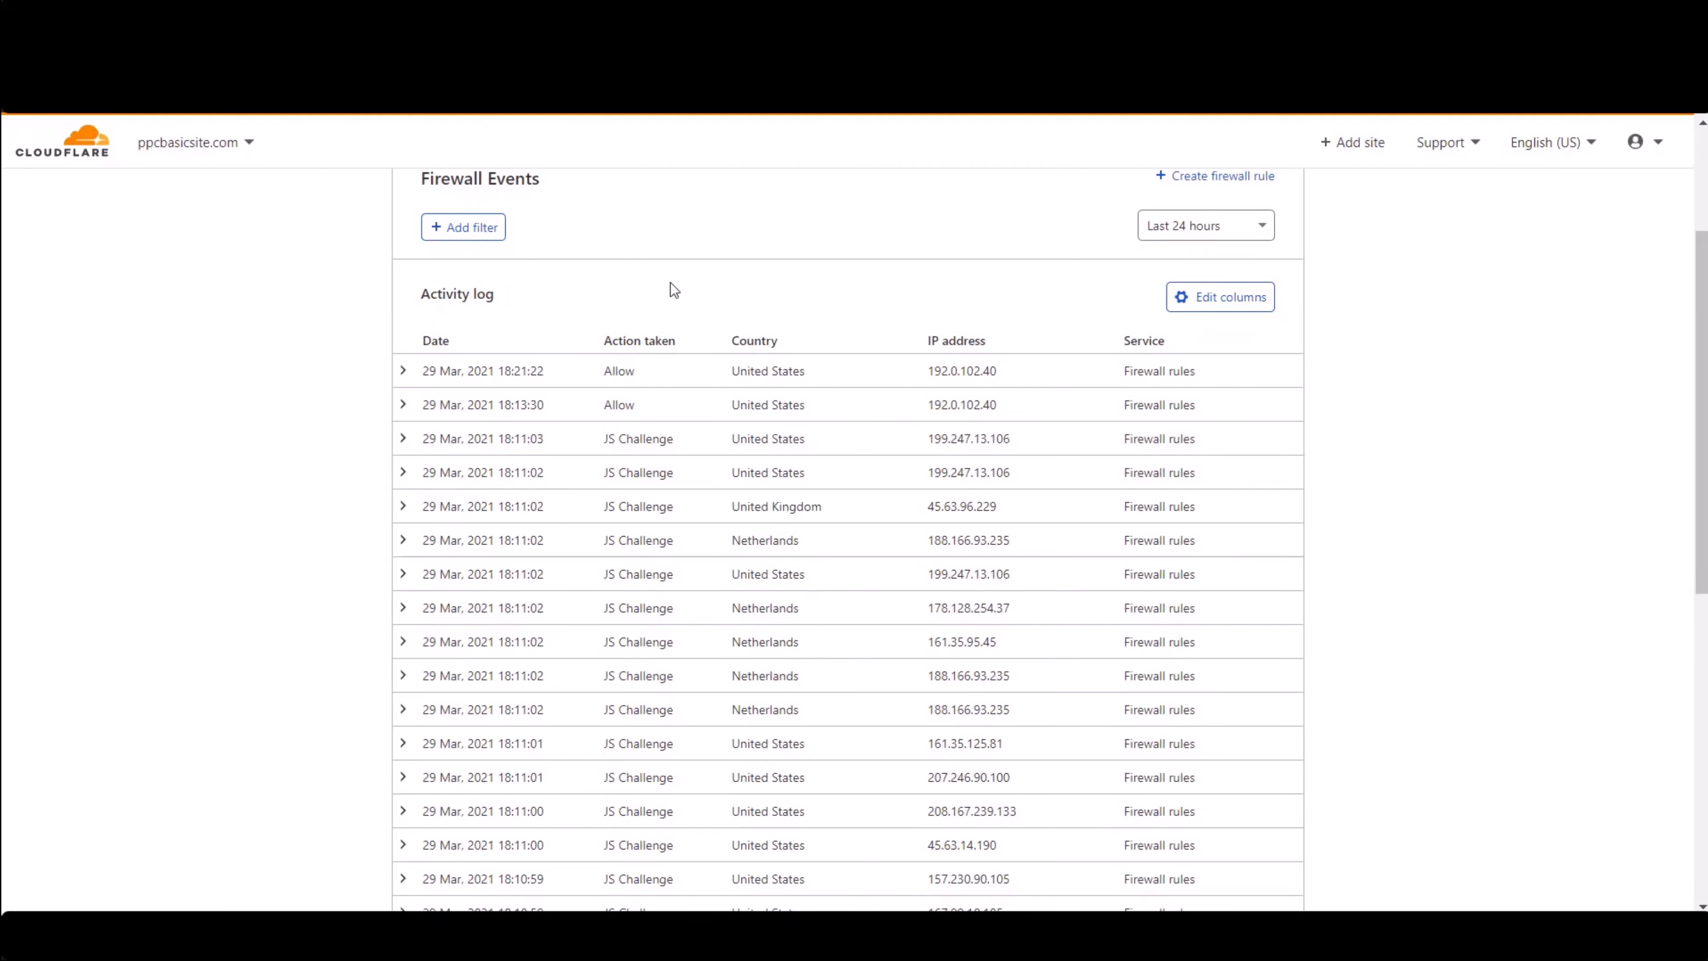
pyautogui.scroll(4, 672, 289)
pyautogui.scroll(-4, 707, 494)
pyautogui.scroll(-2, 787, 491)
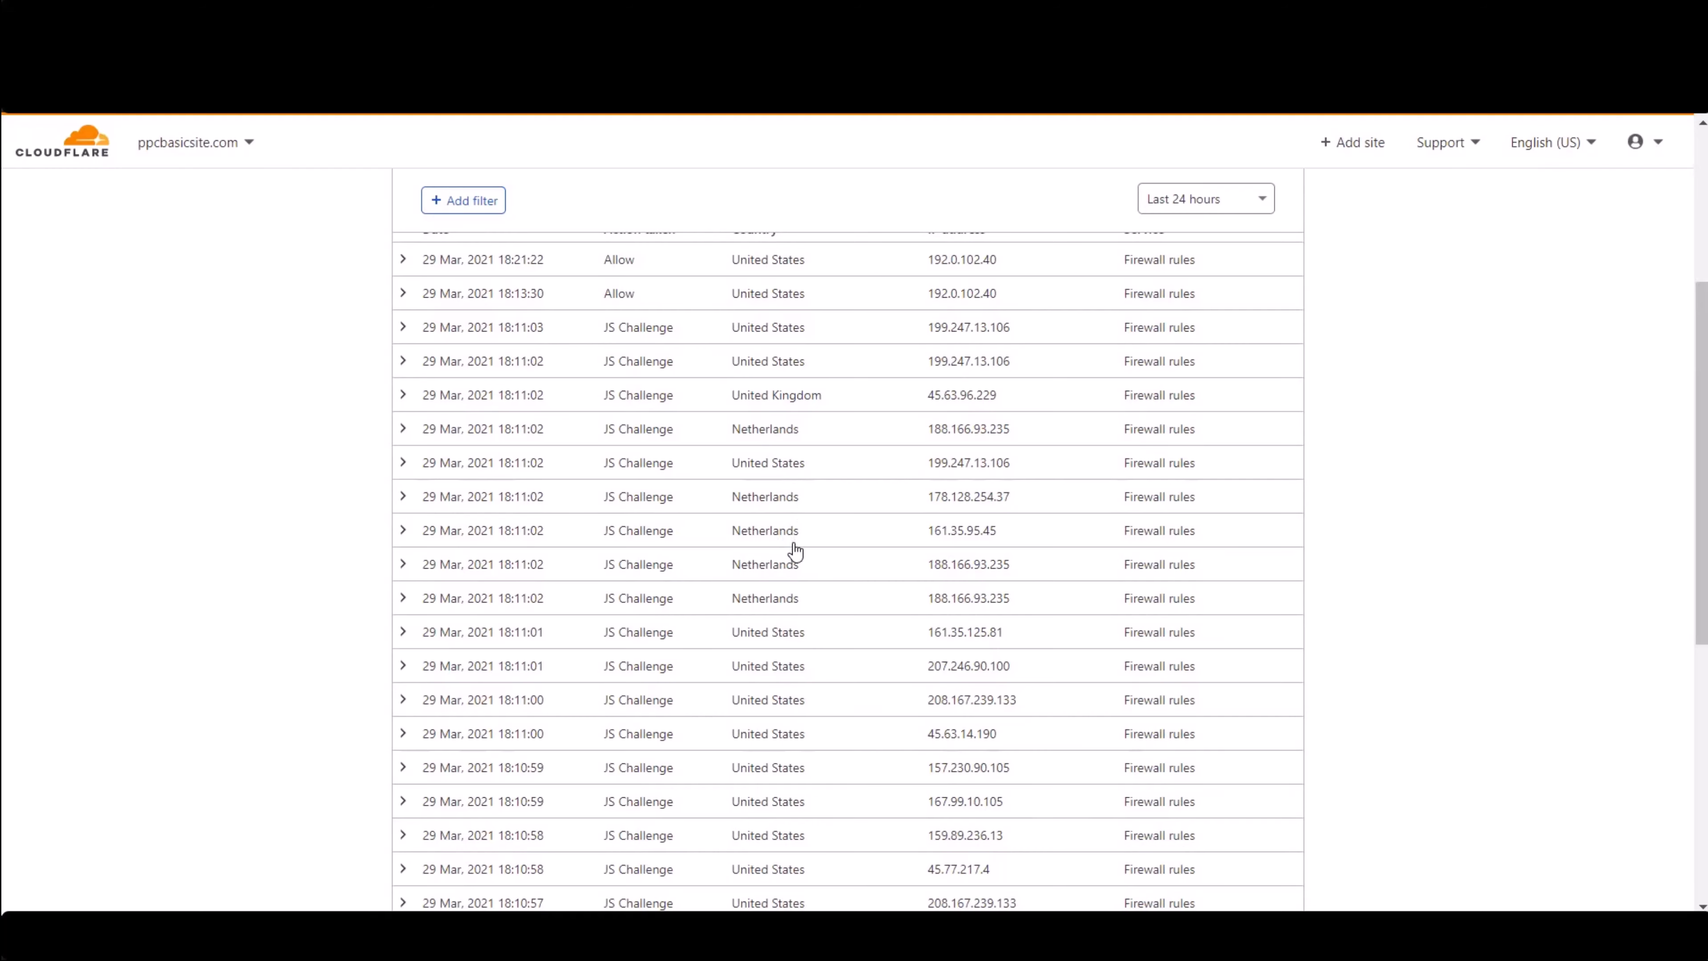
pyautogui.scroll(-4, 795, 558)
pyautogui.scroll(-1, 796, 558)
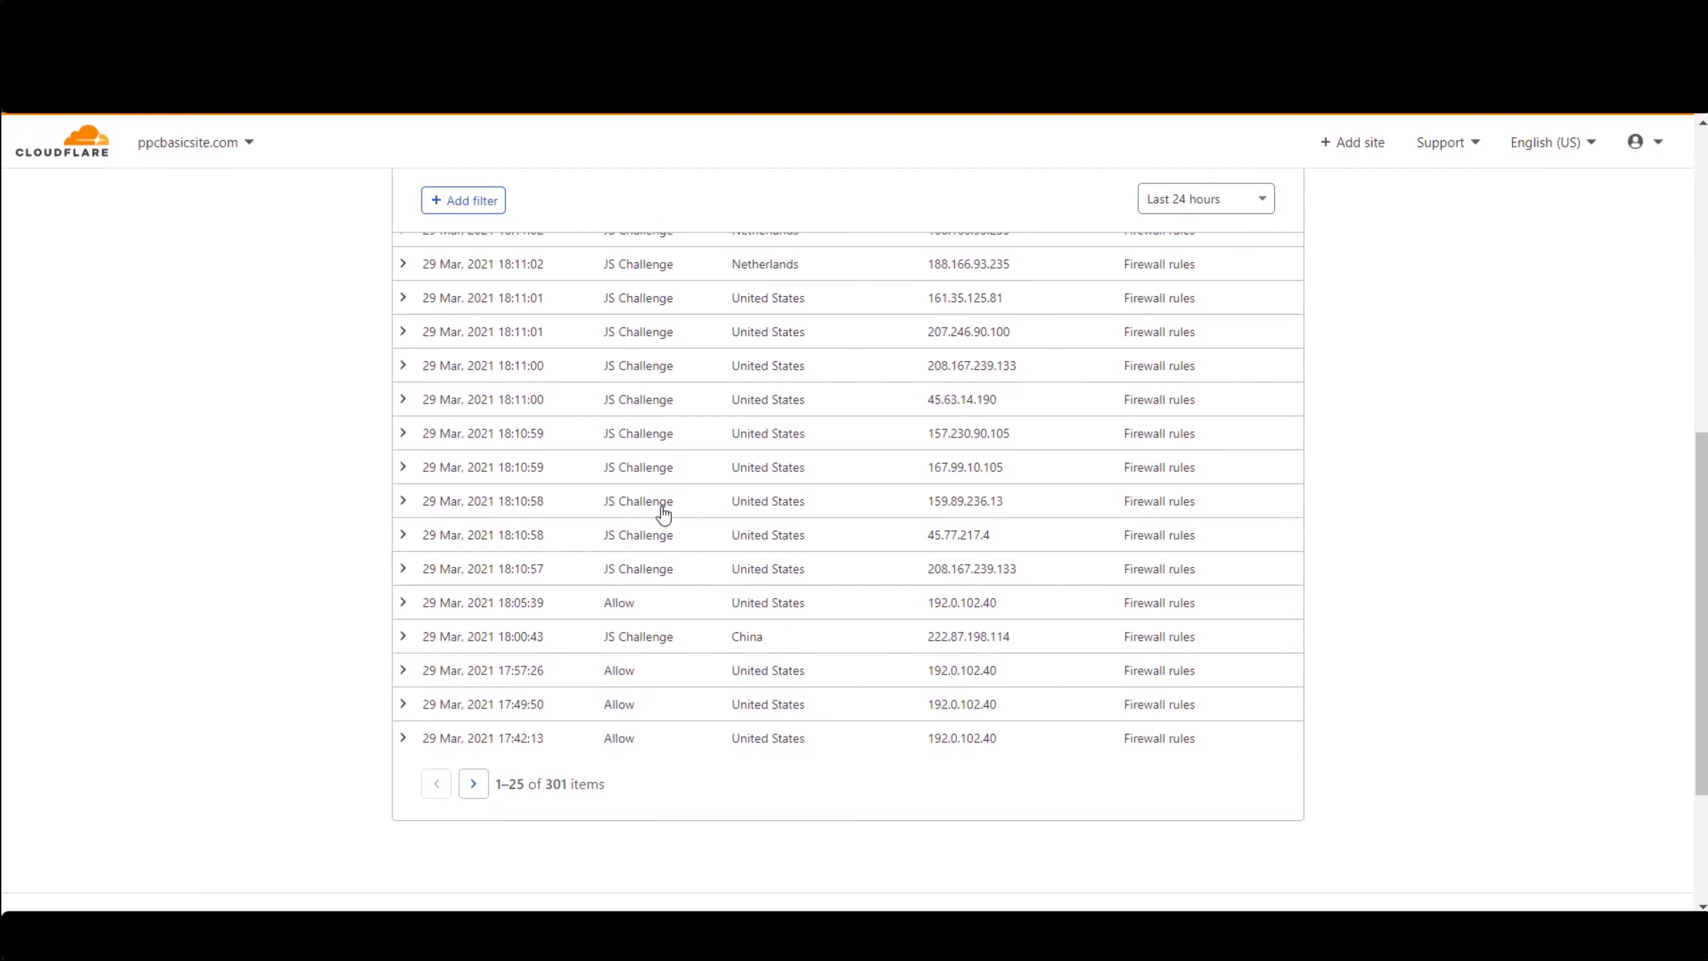
pyautogui.scroll(2, 663, 508)
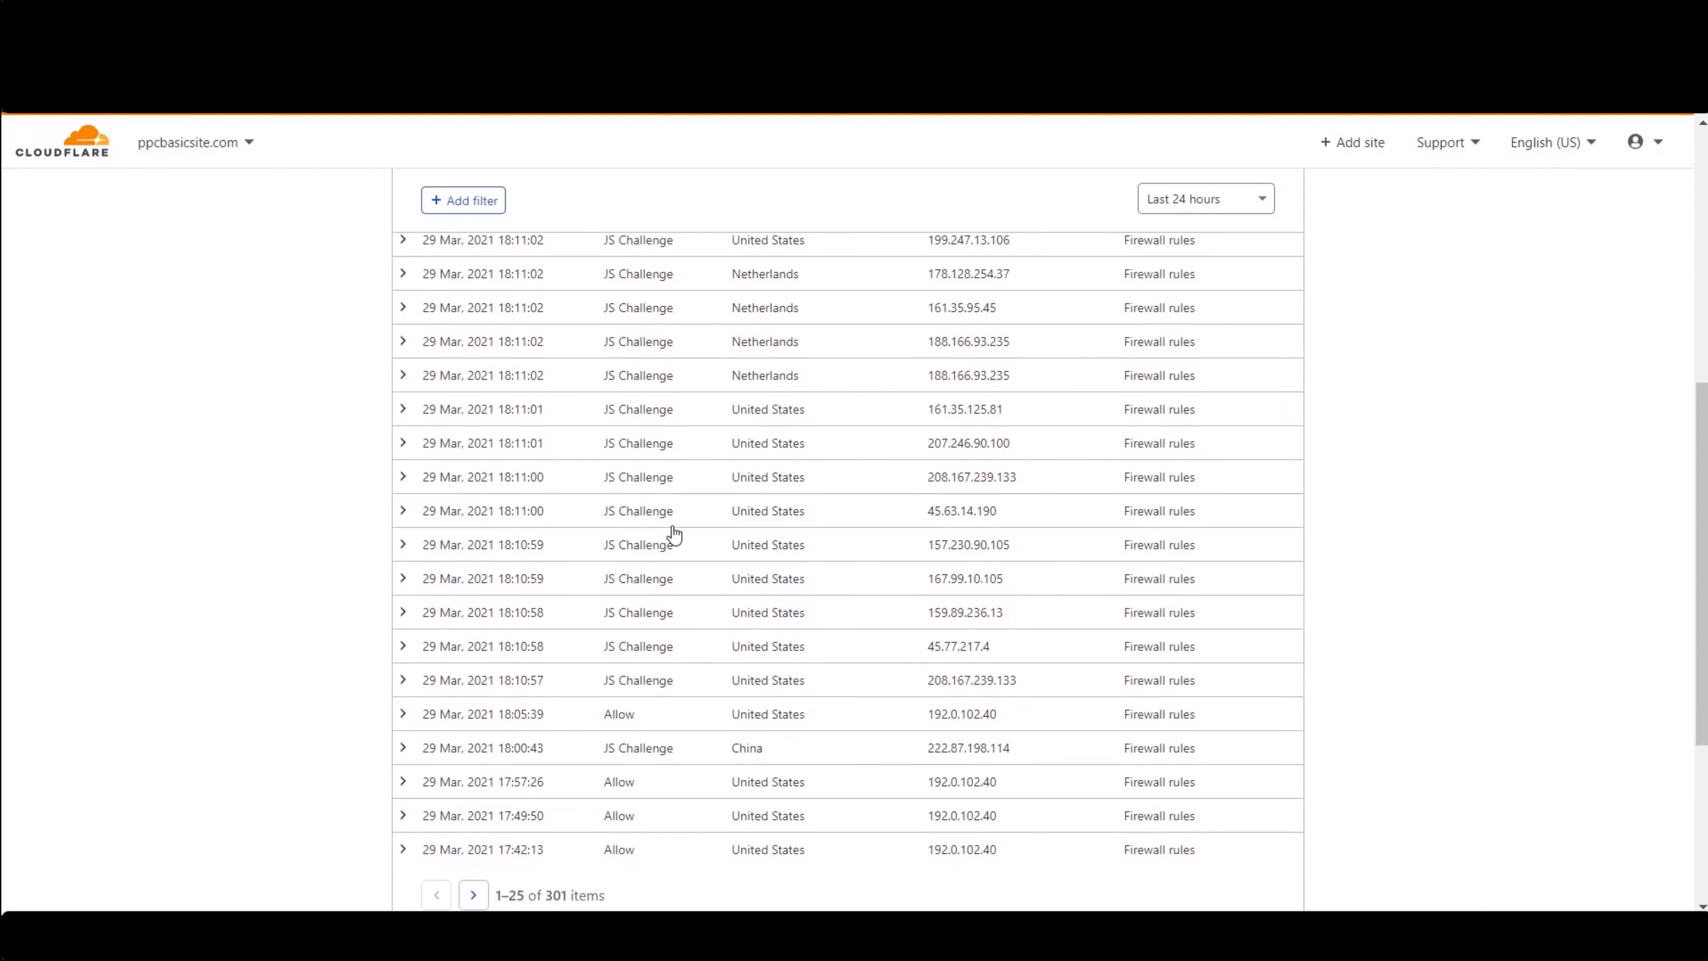
pyautogui.scroll(1, 658, 564)
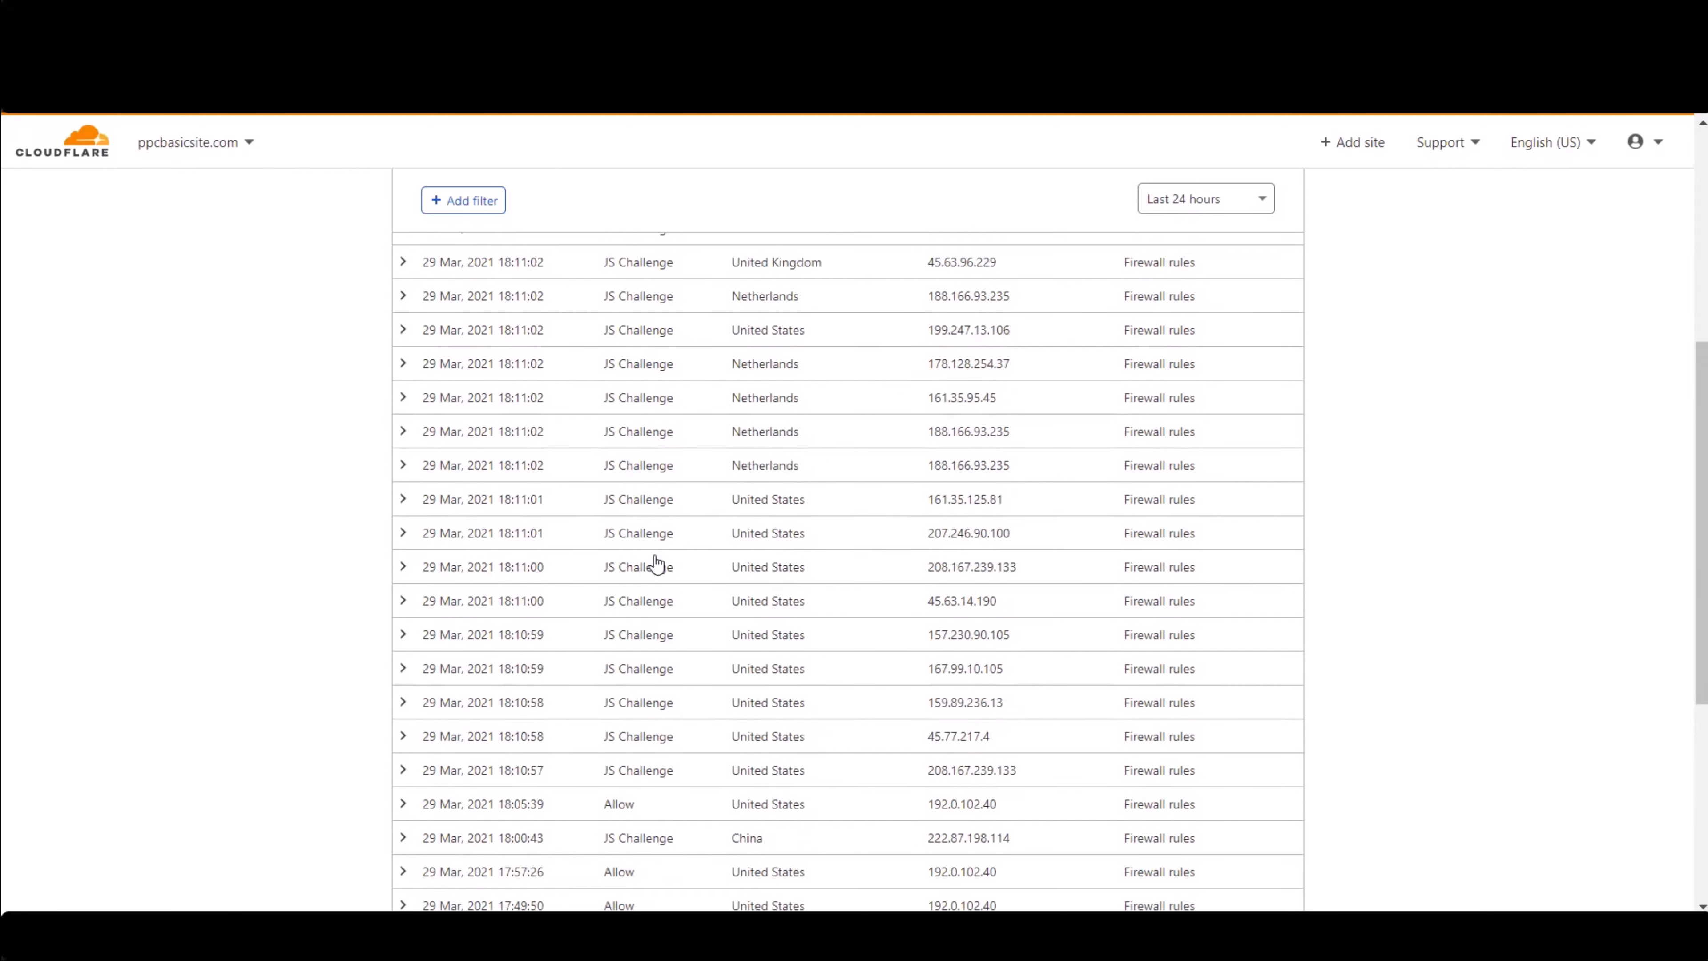
pyautogui.scroll(3, 658, 565)
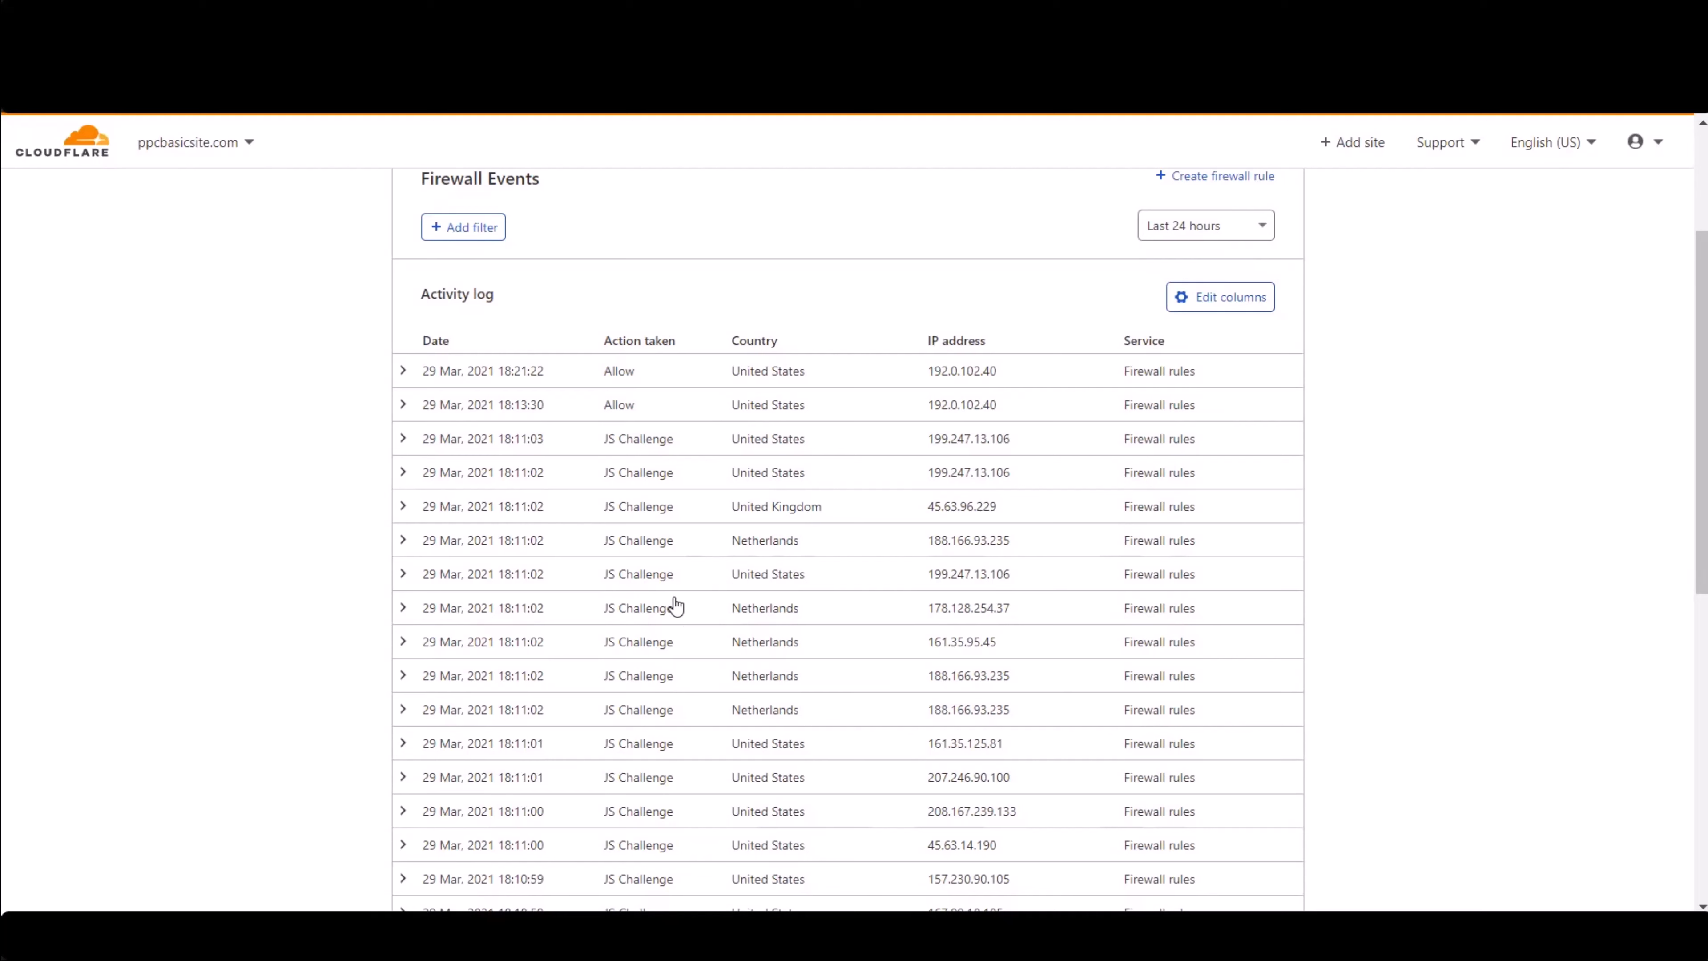
pyautogui.scroll(3, 679, 615)
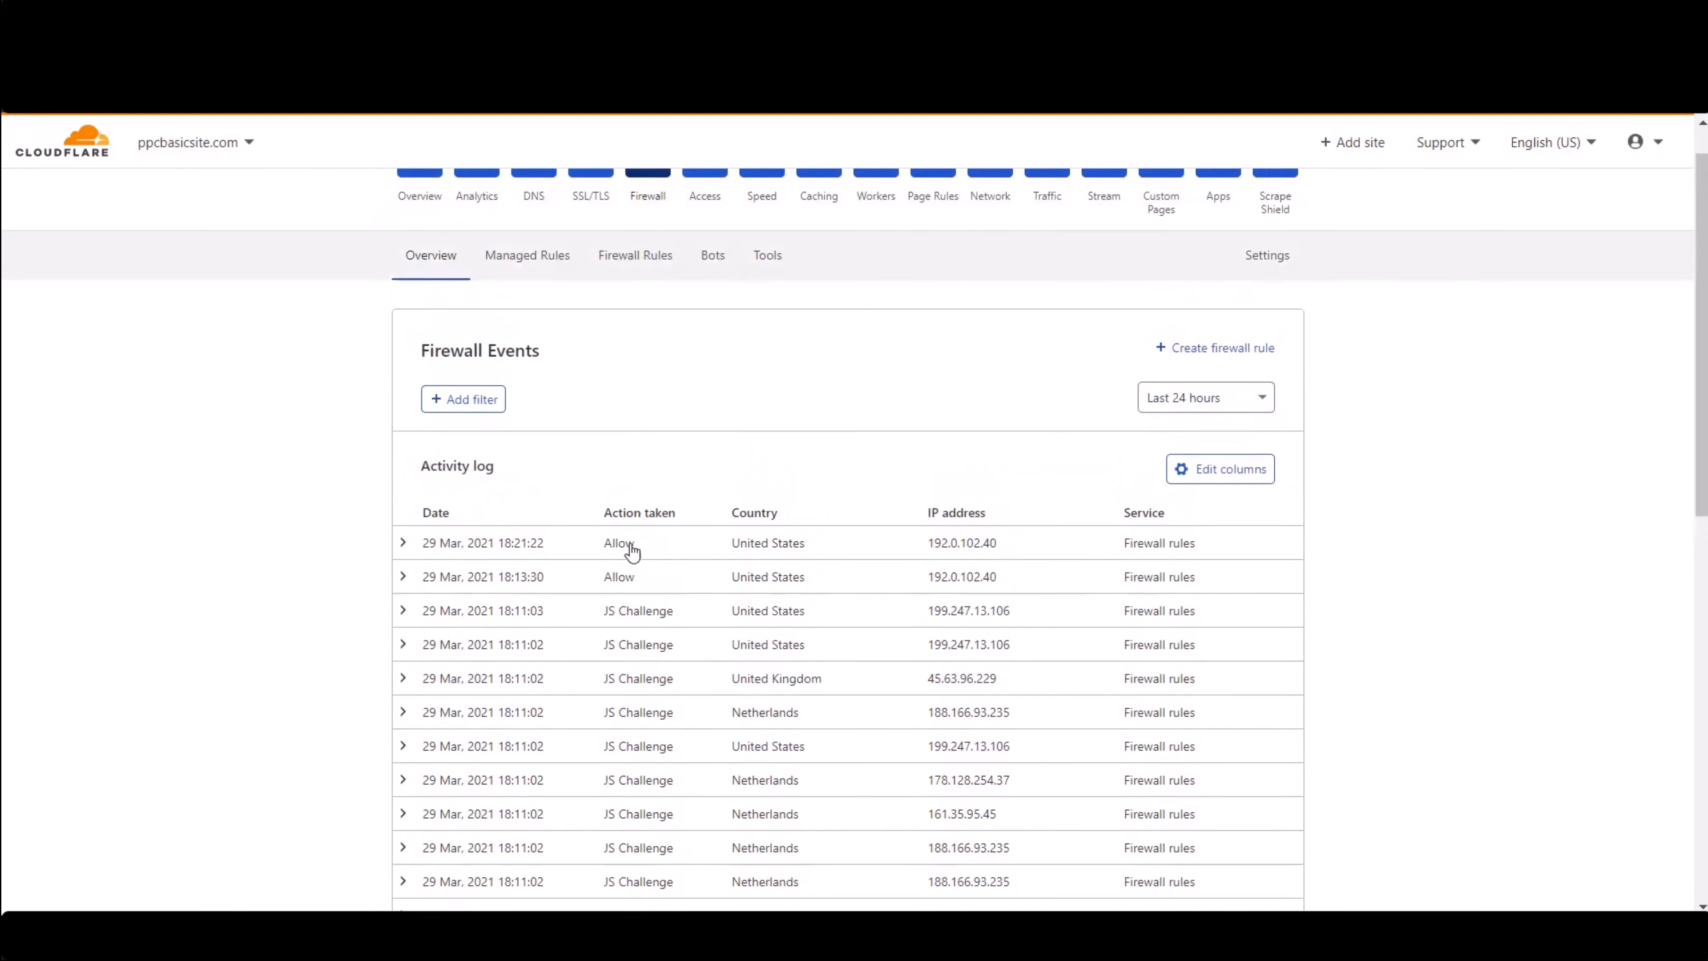
pyautogui.scroll(-10, 694, 625)
pyautogui.scroll(9, 678, 618)
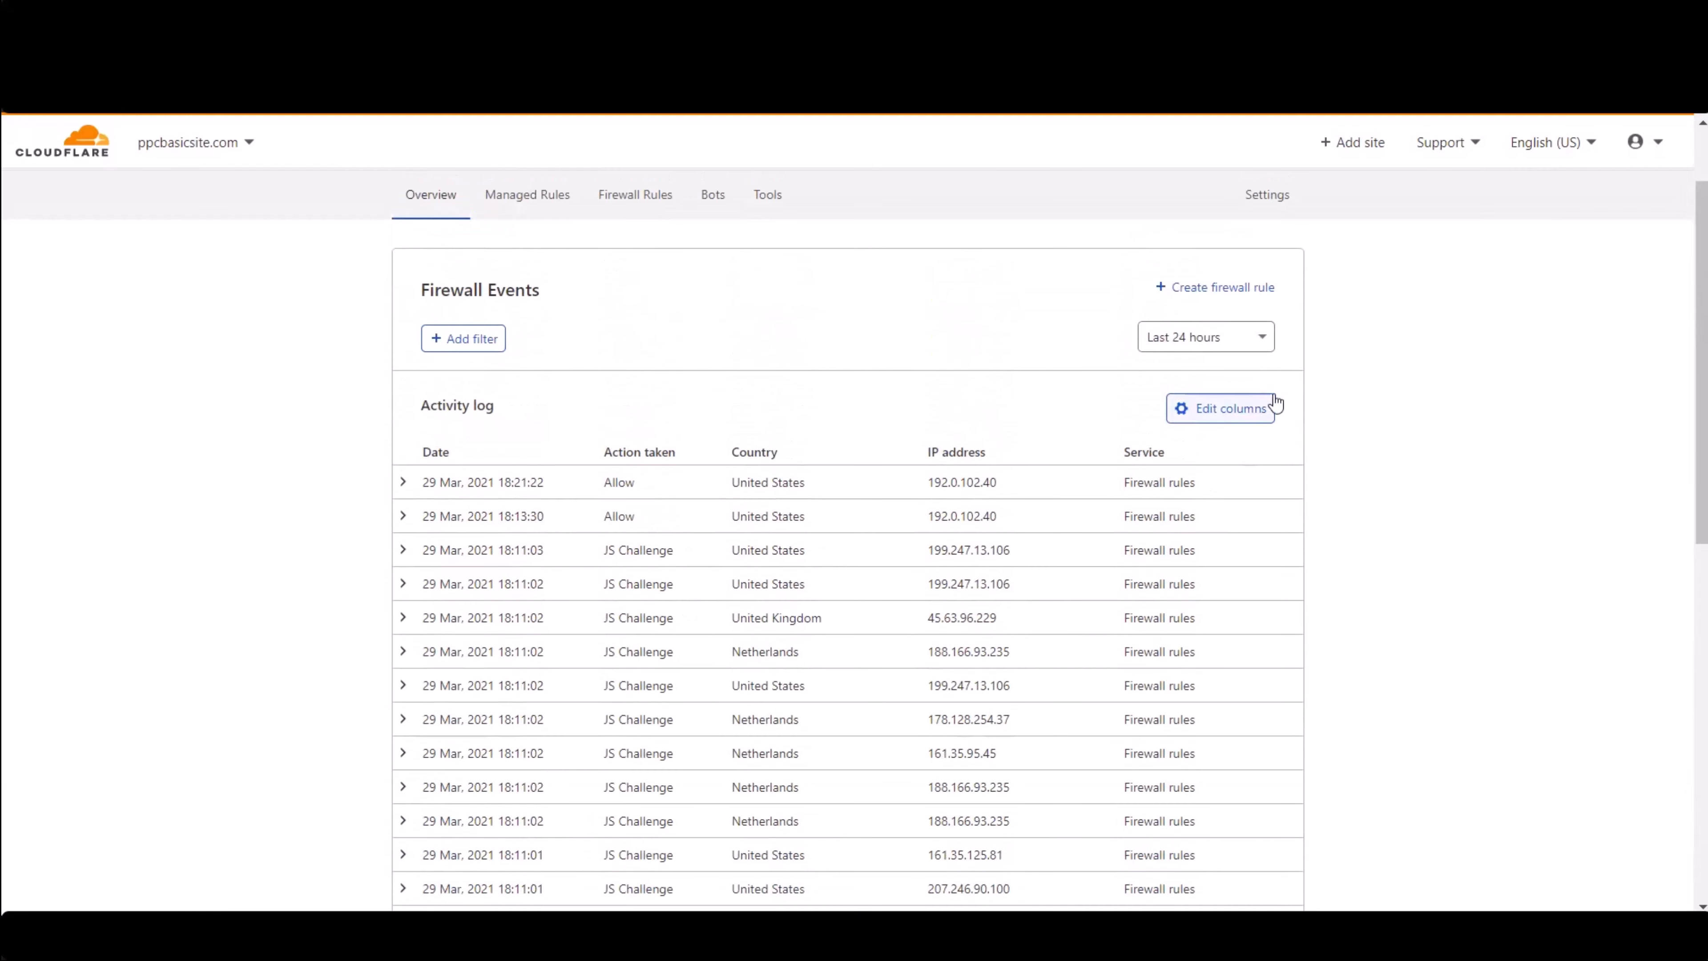
# - Set the firewall events time range to Last 24 hours
pyautogui.click(1234, 343)
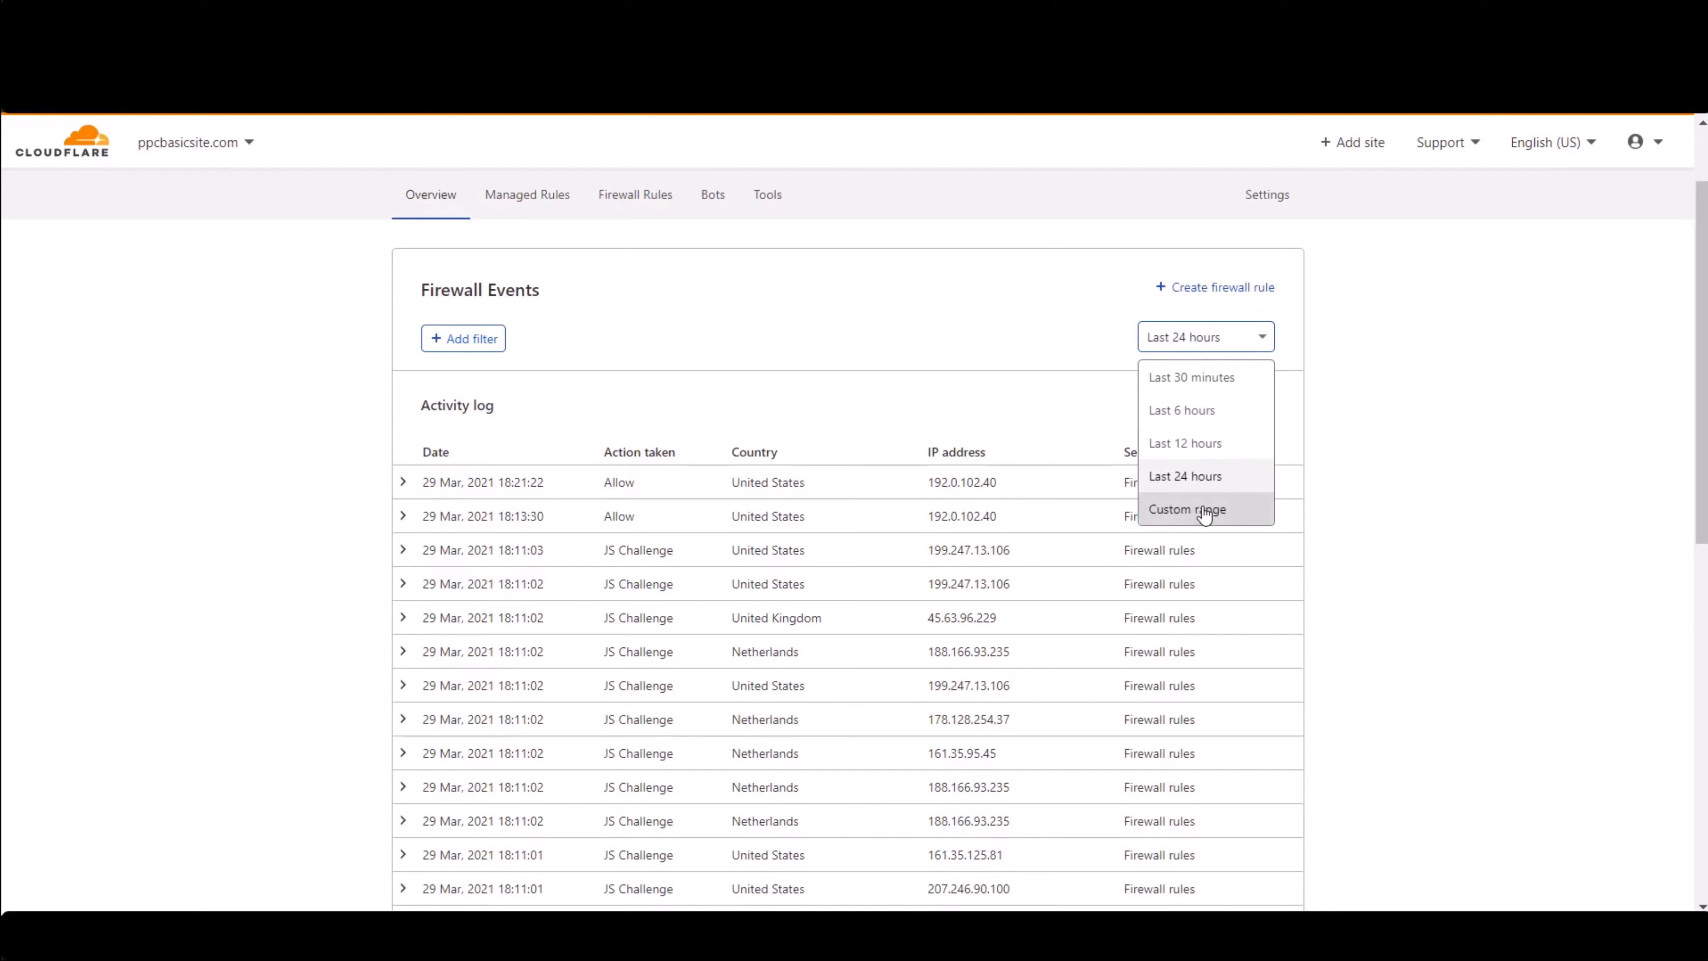
pyautogui.click(1203, 476)
pyautogui.scroll(-2, 735, 539)
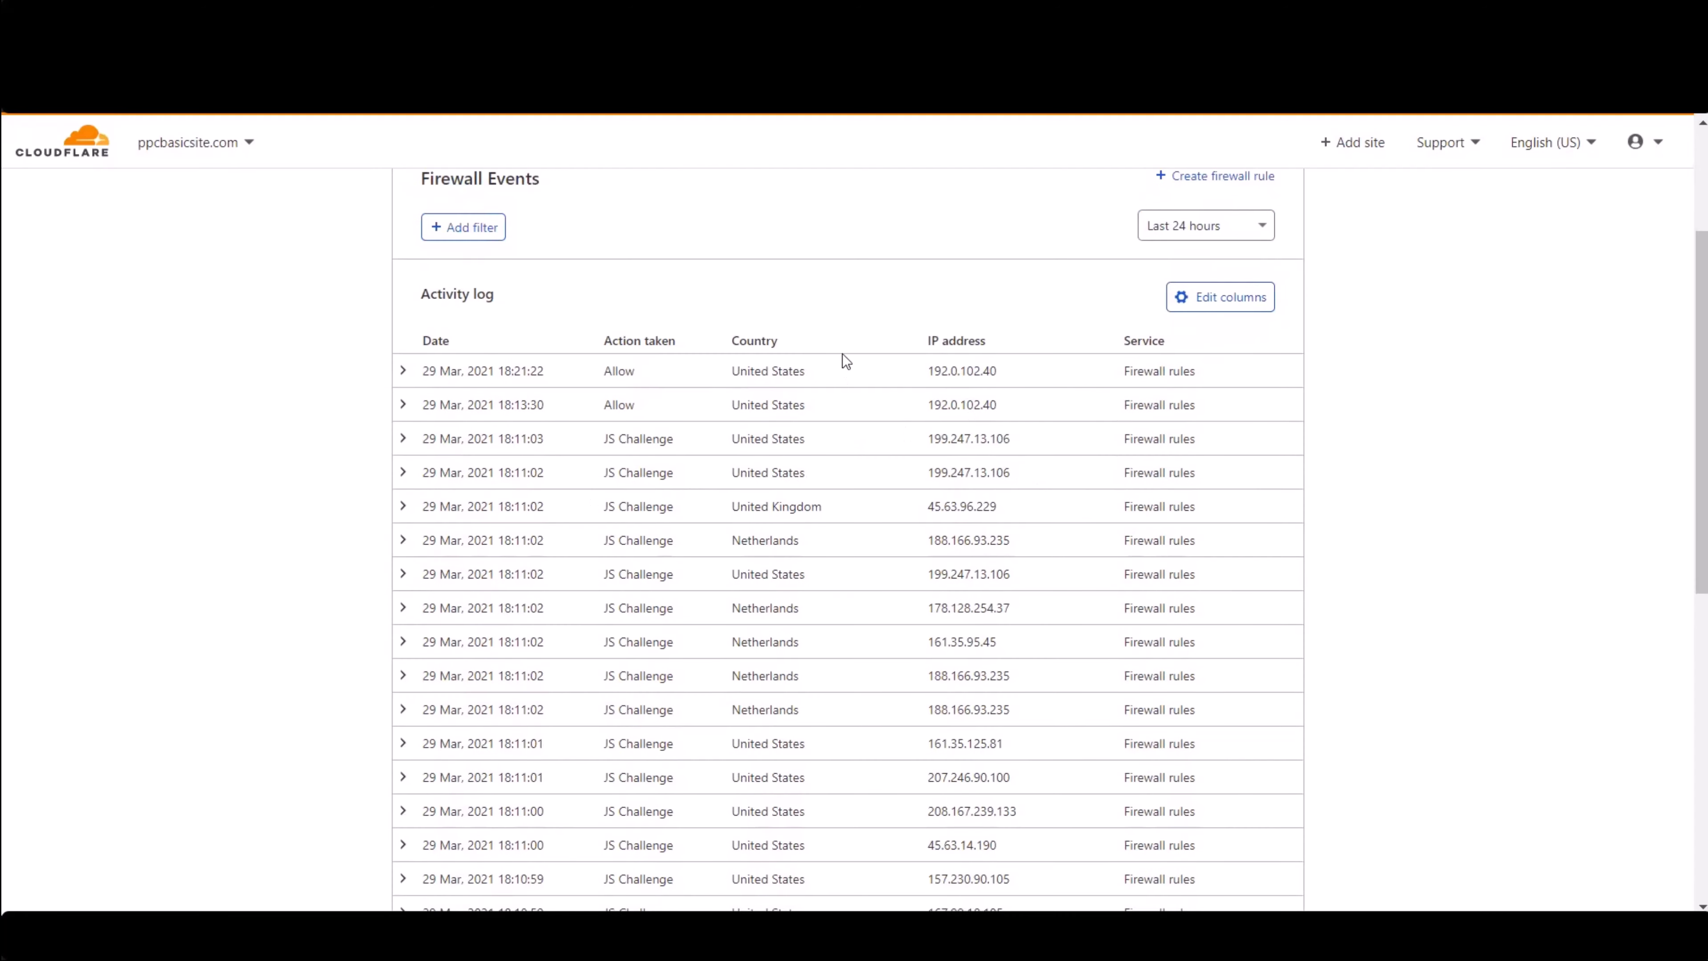
pyautogui.scroll(4, 694, 347)
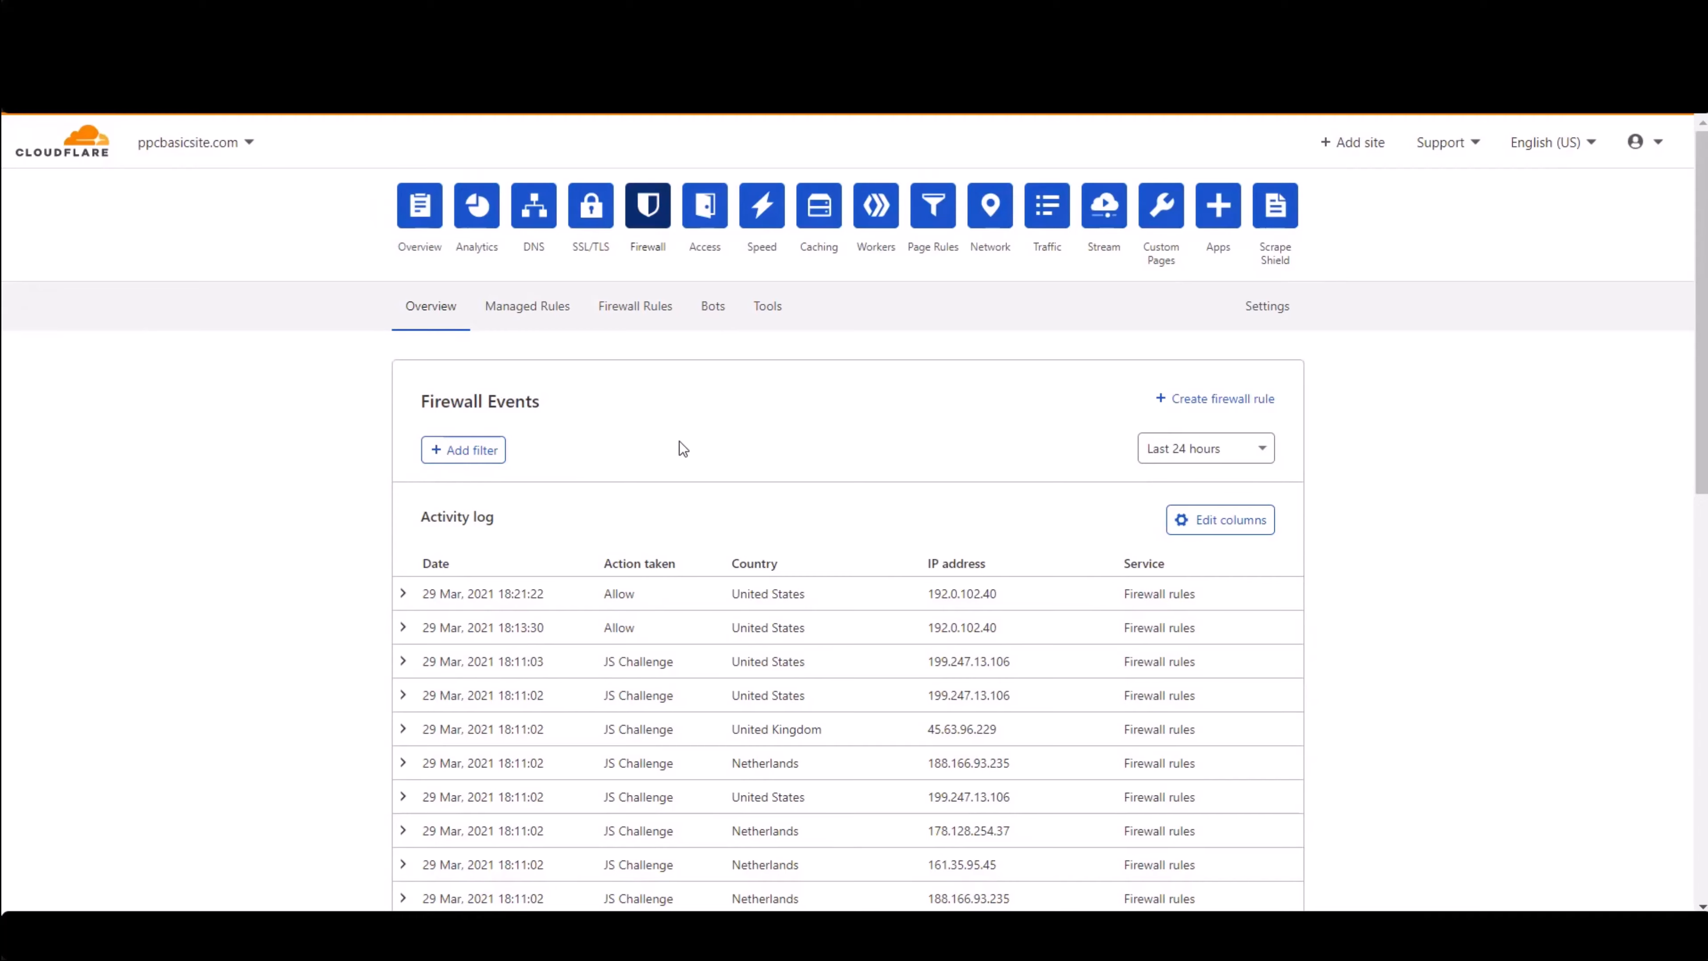
# - Page forward through the activity log to older firewall events
pyautogui.scroll(-12, 680, 444)
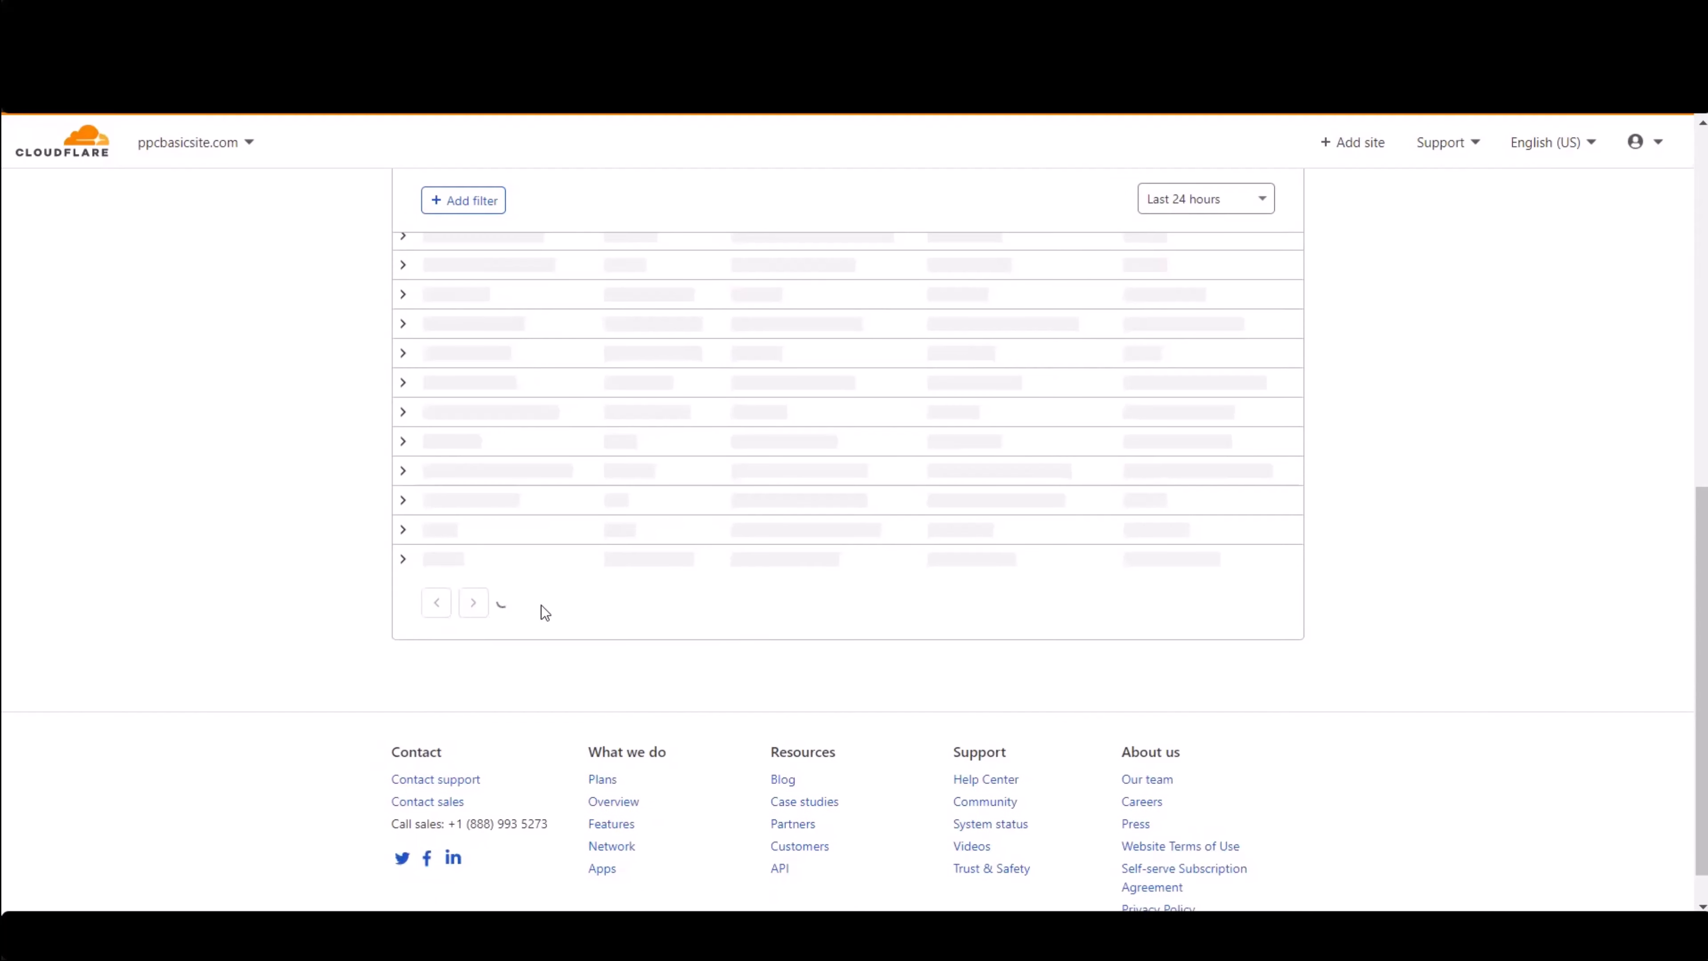
pyautogui.scroll(-2, 540, 772)
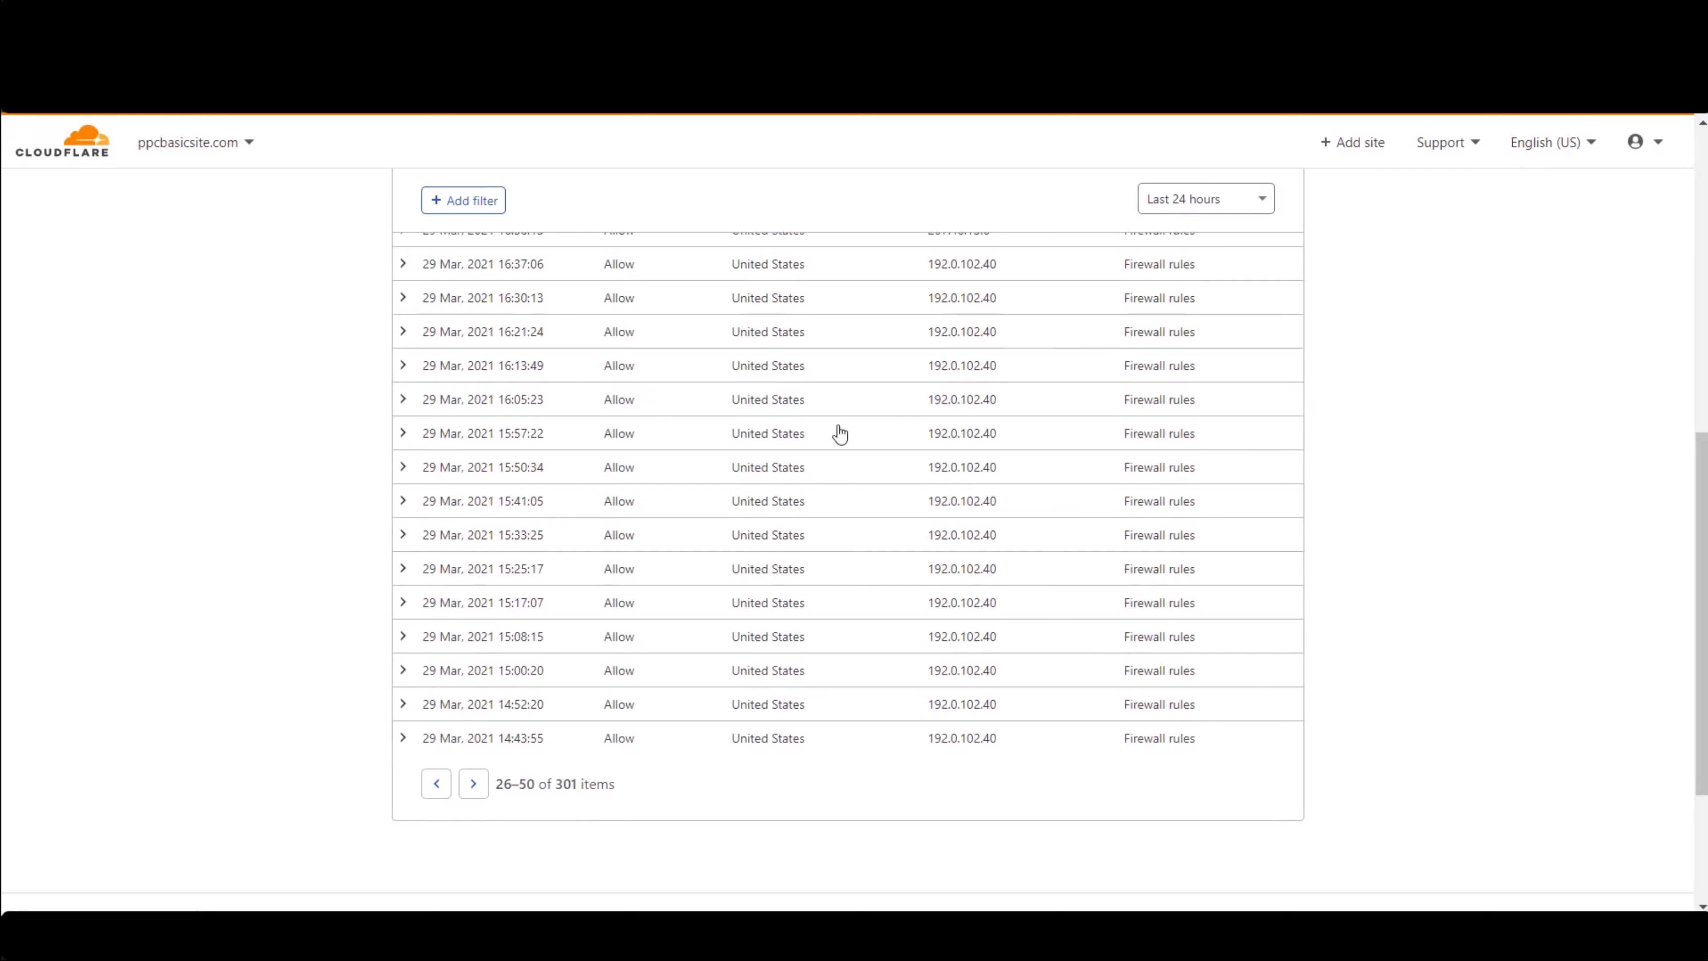
pyautogui.click(473, 784)
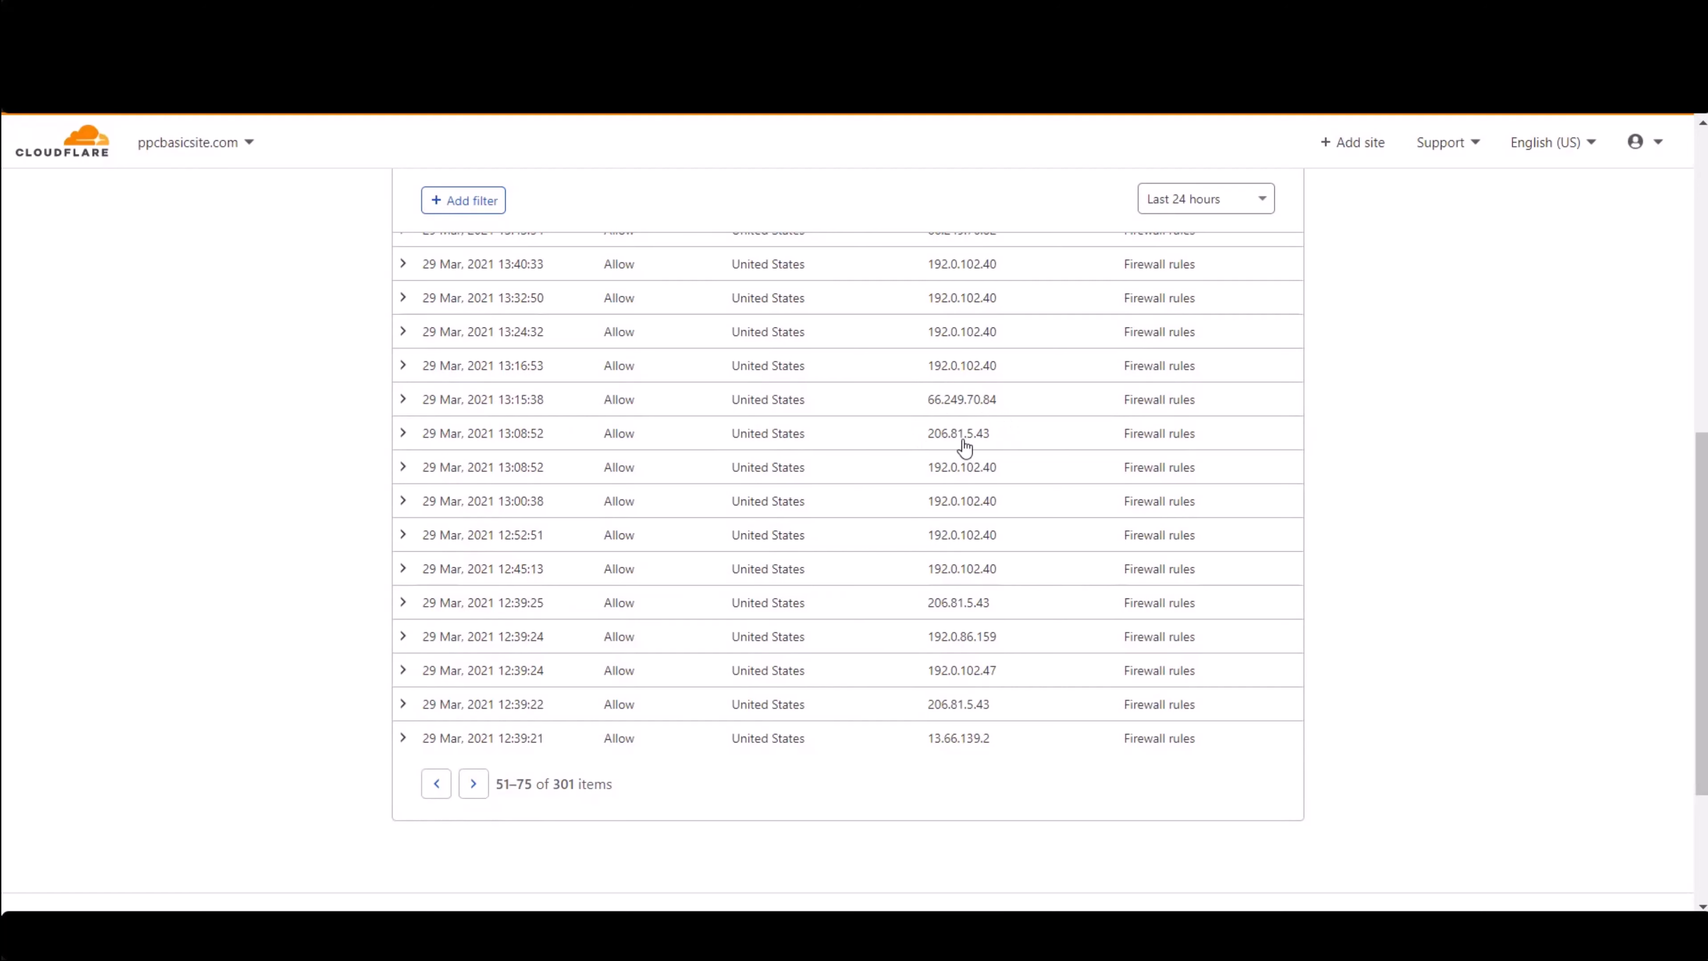
pyautogui.click(474, 784)
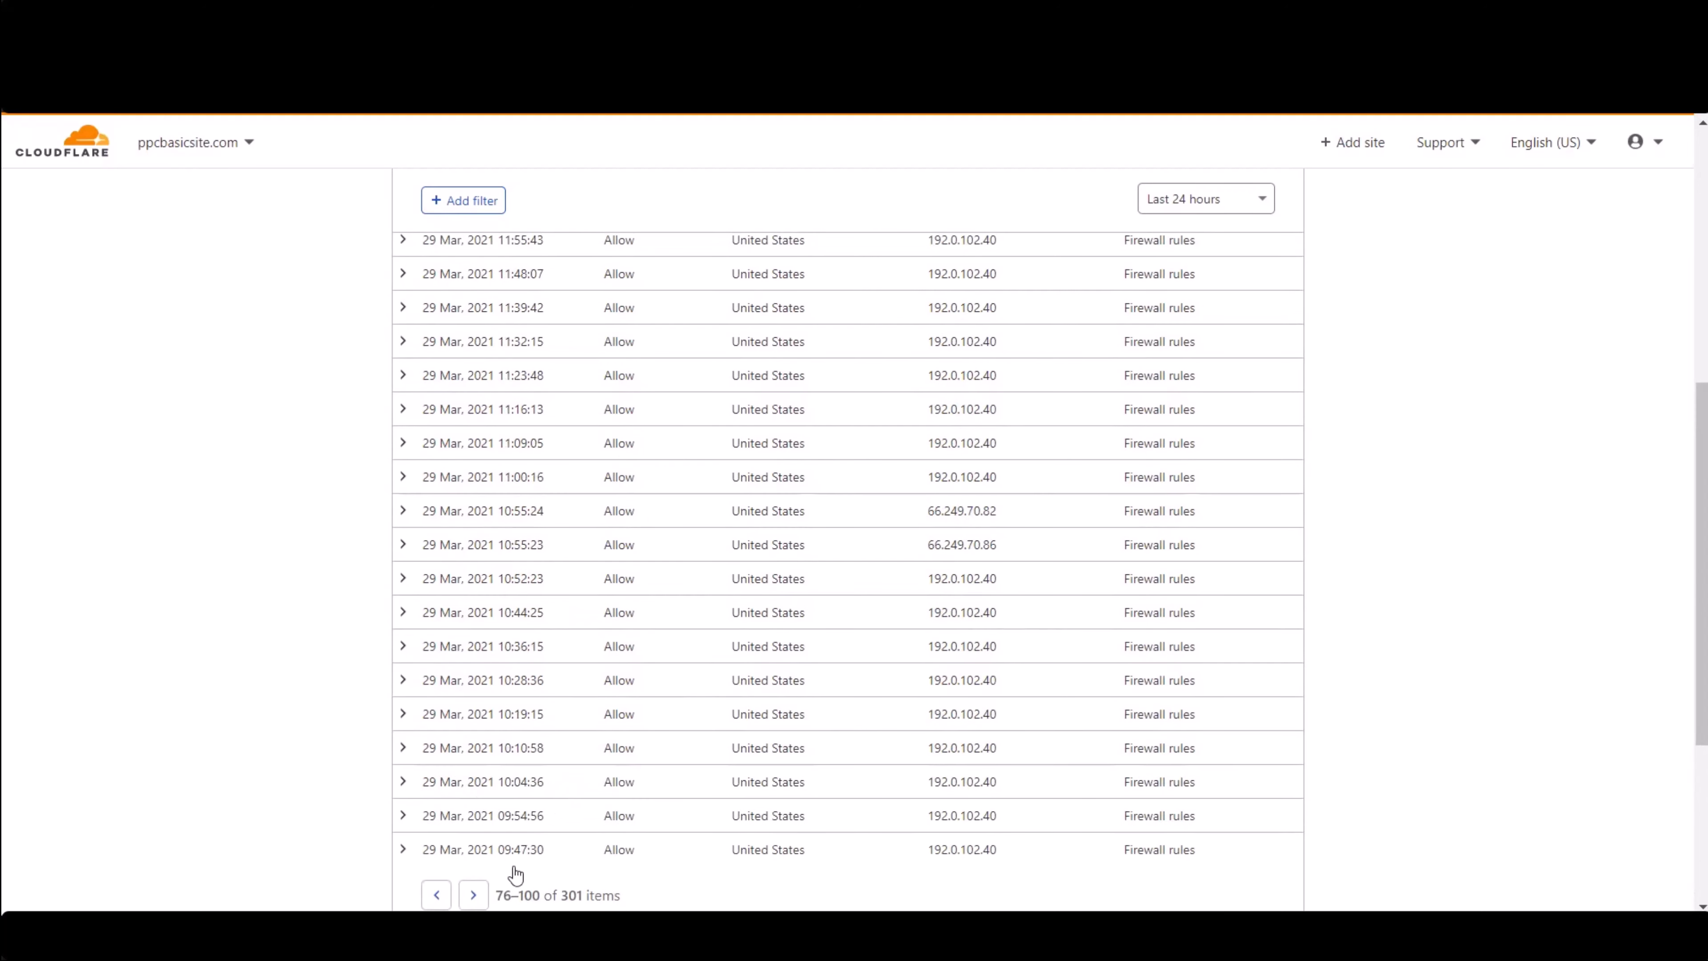
pyautogui.click(481, 897)
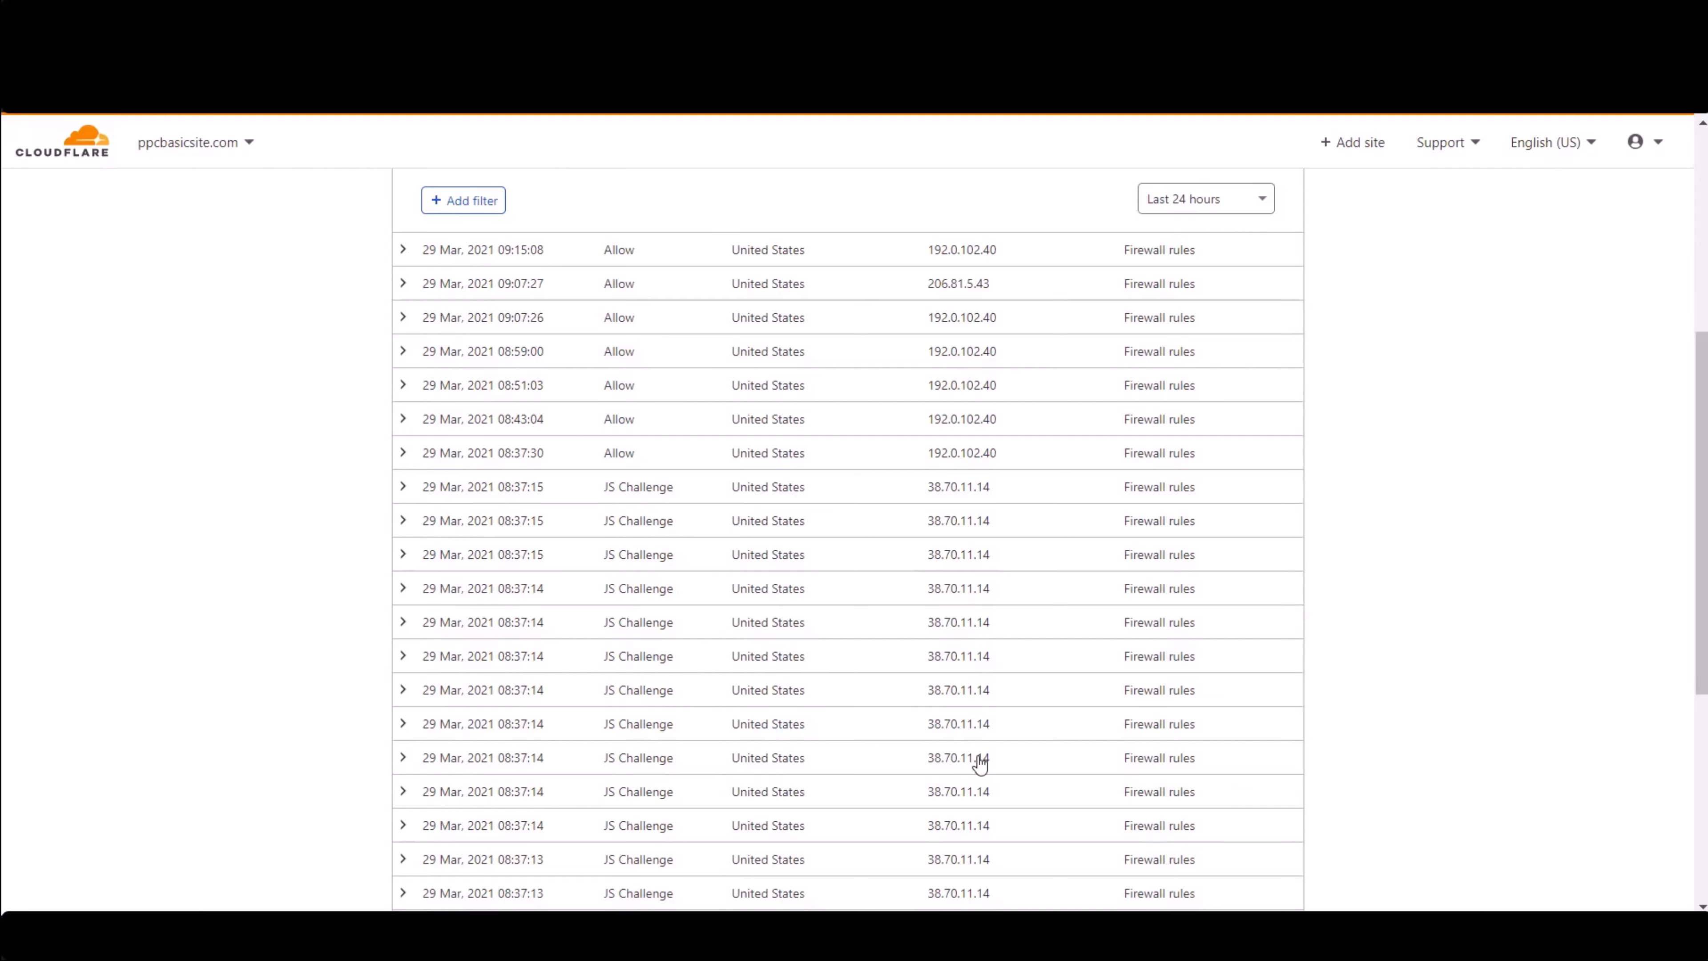
# - Expand firewall events to examine their request path and user agent details
pyautogui.click(403, 487)
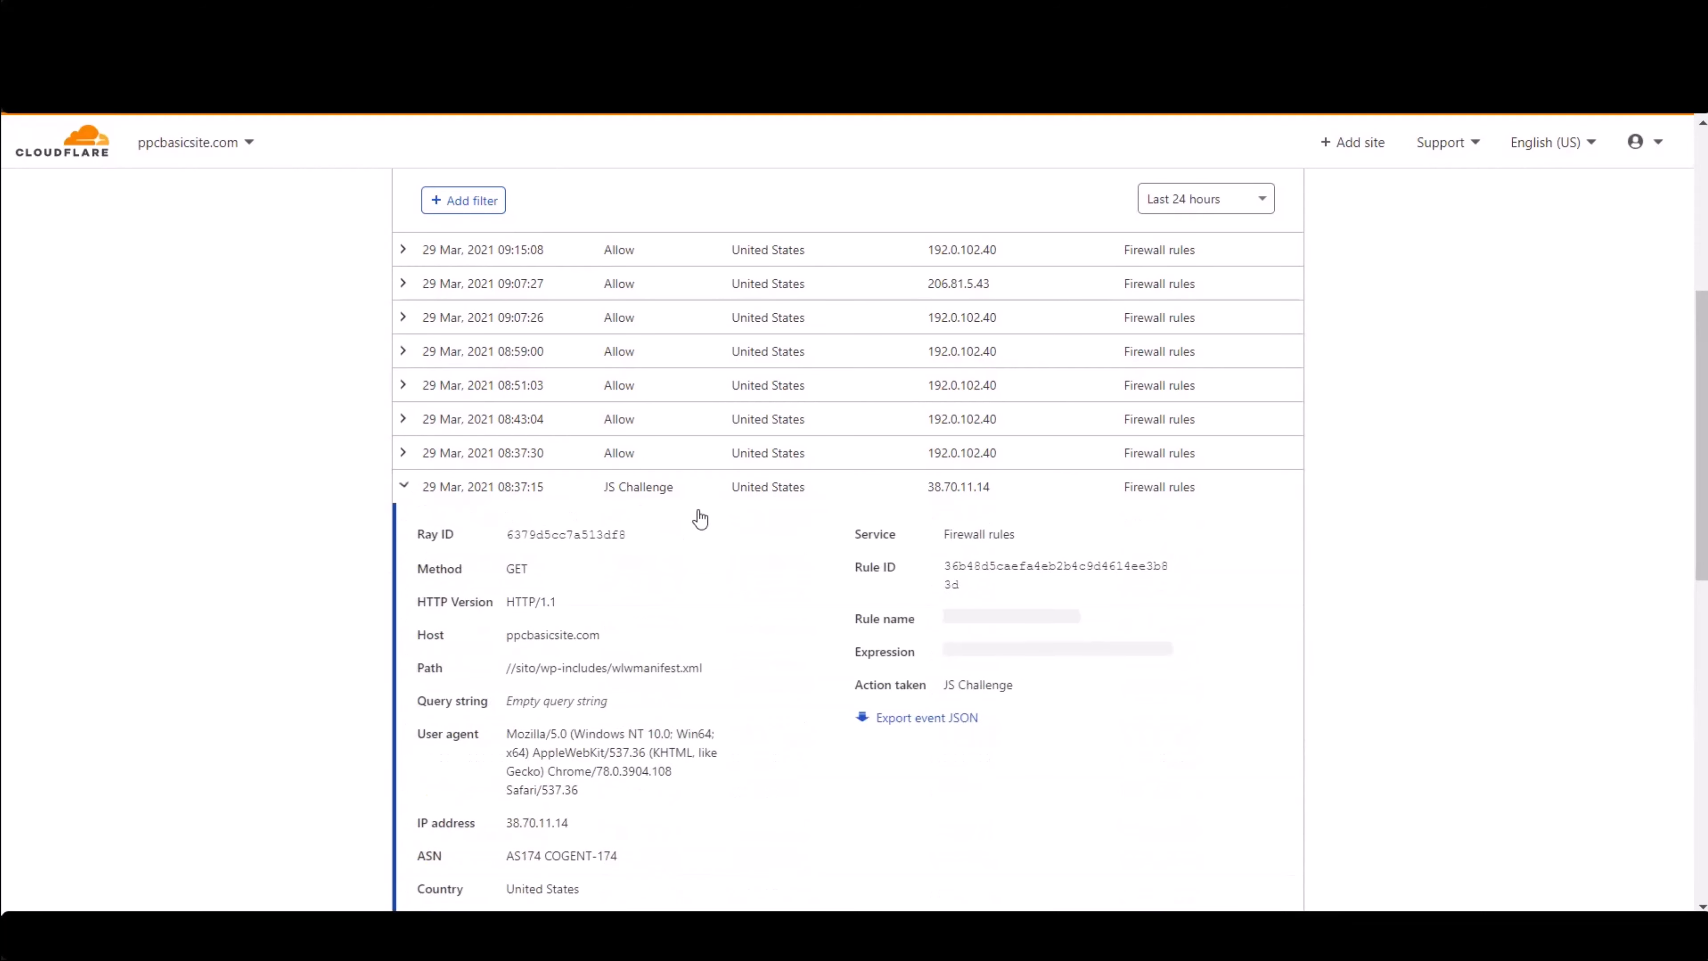
pyautogui.scroll(-2, 774, 572)
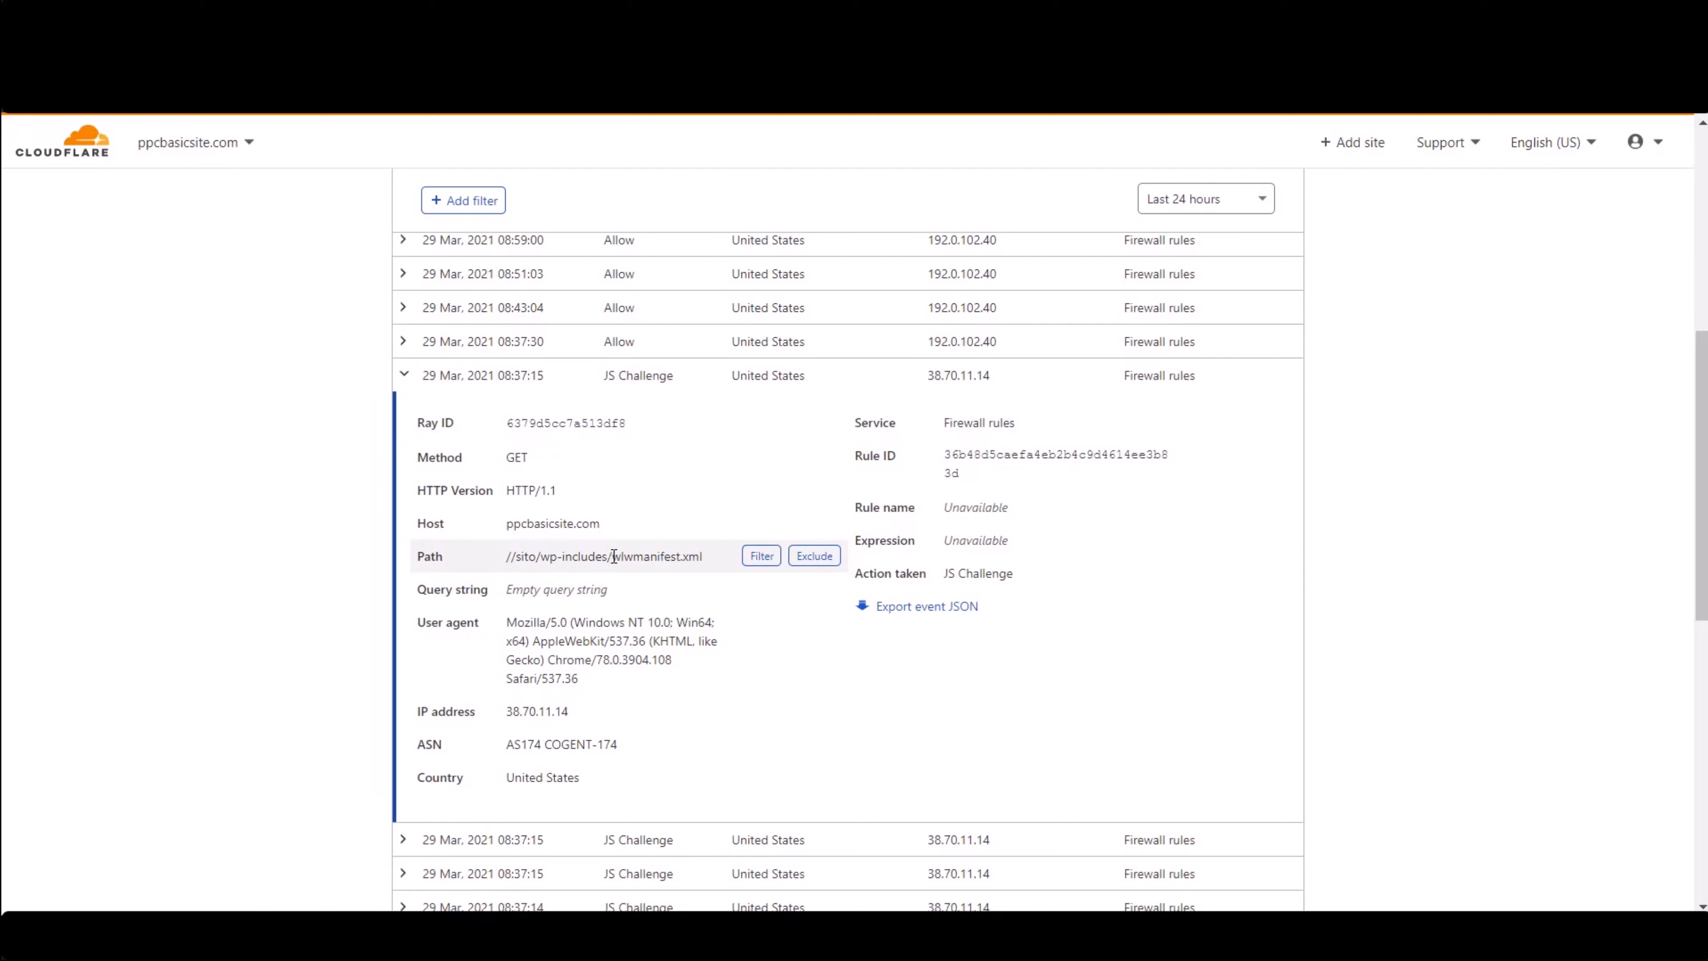
pyautogui.moveTo(614, 556); pyautogui.dragTo(718, 567)
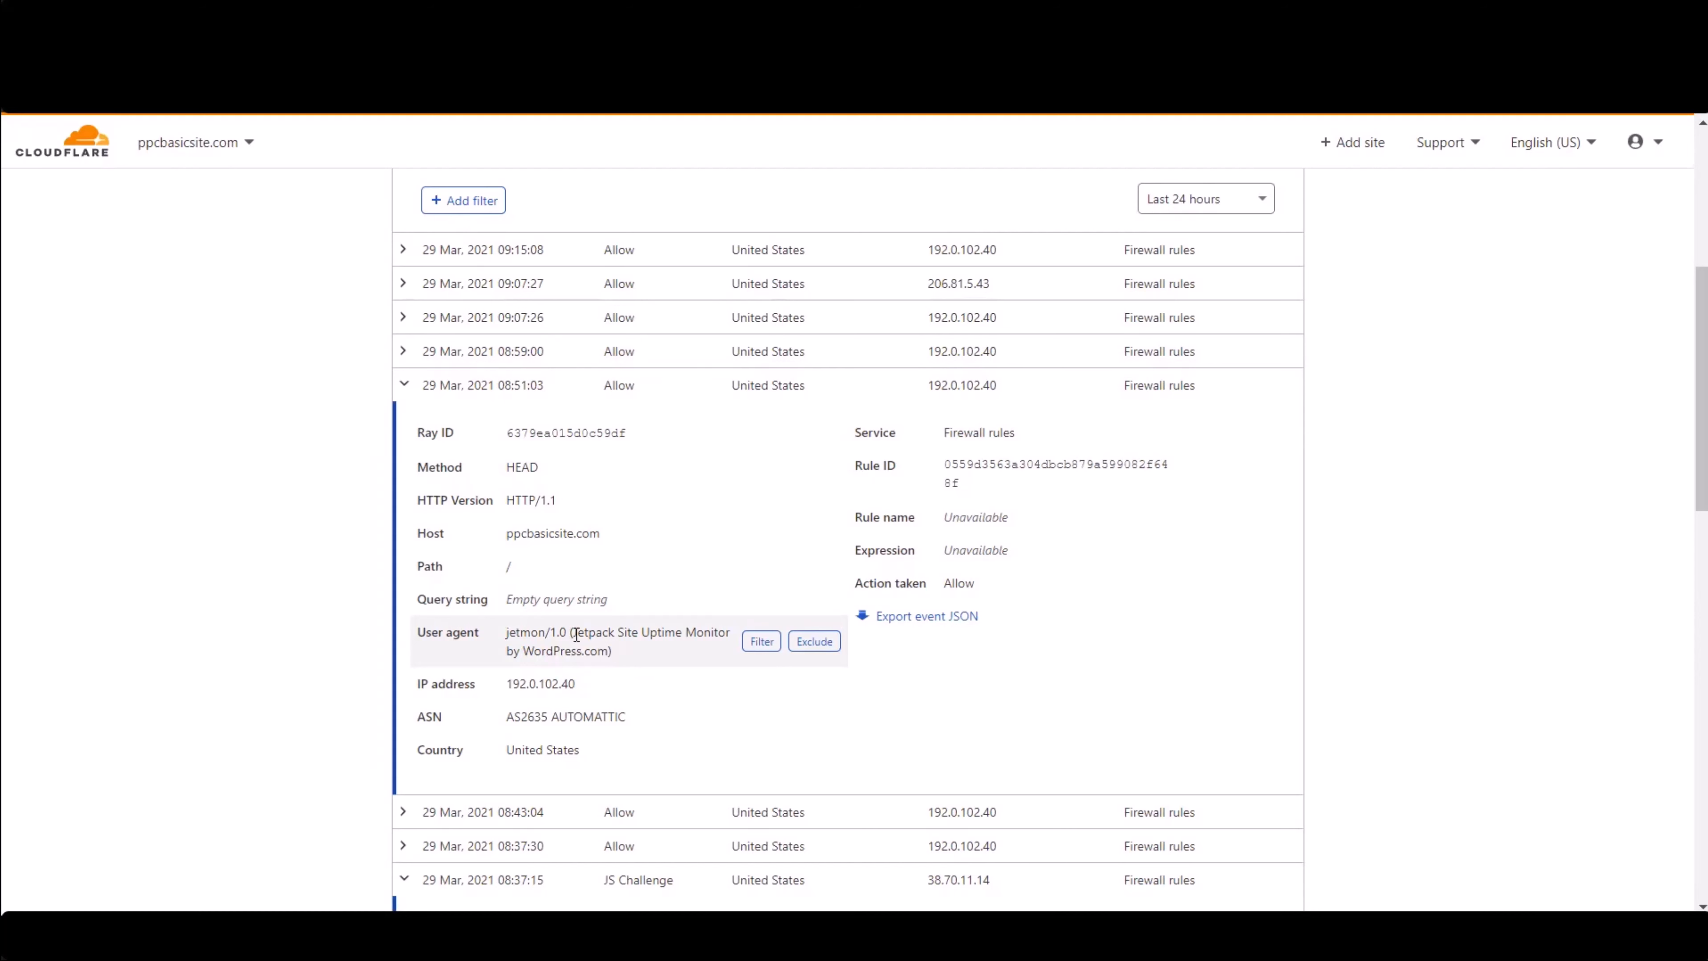
pyautogui.moveTo(573, 633); pyautogui.dragTo(619, 633)
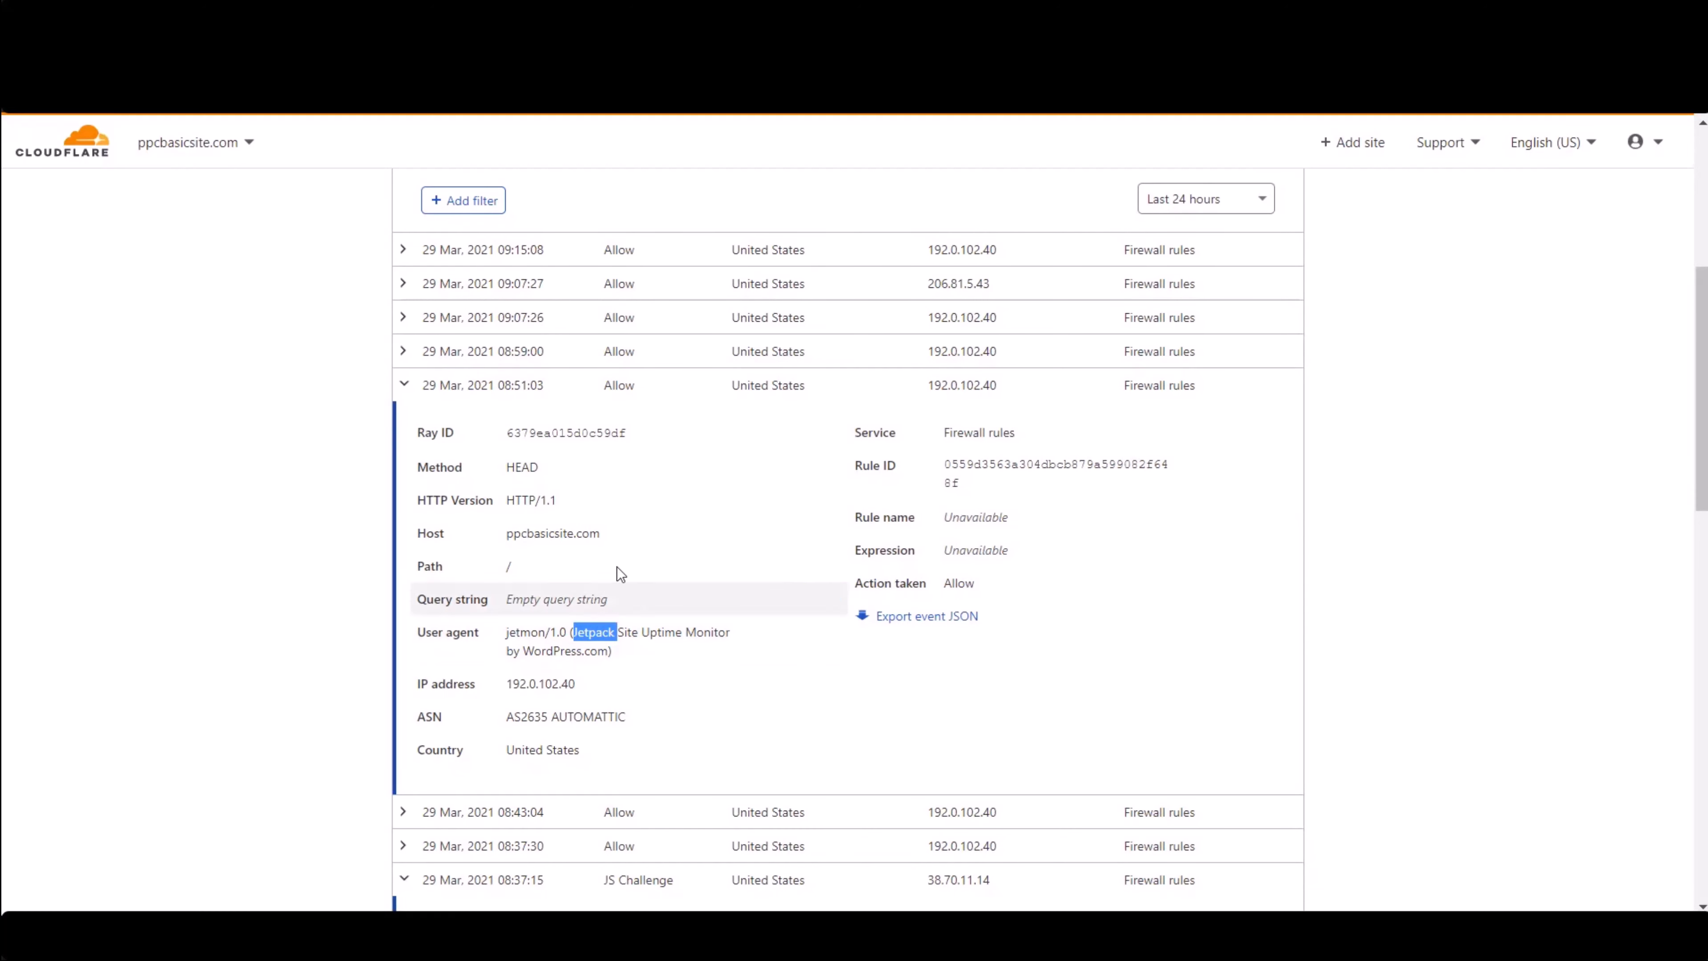
# - Return to the account home and open the Lists page under Configurations
pyautogui.scroll(2, 654, 436)
pyautogui.scroll(5, 654, 436)
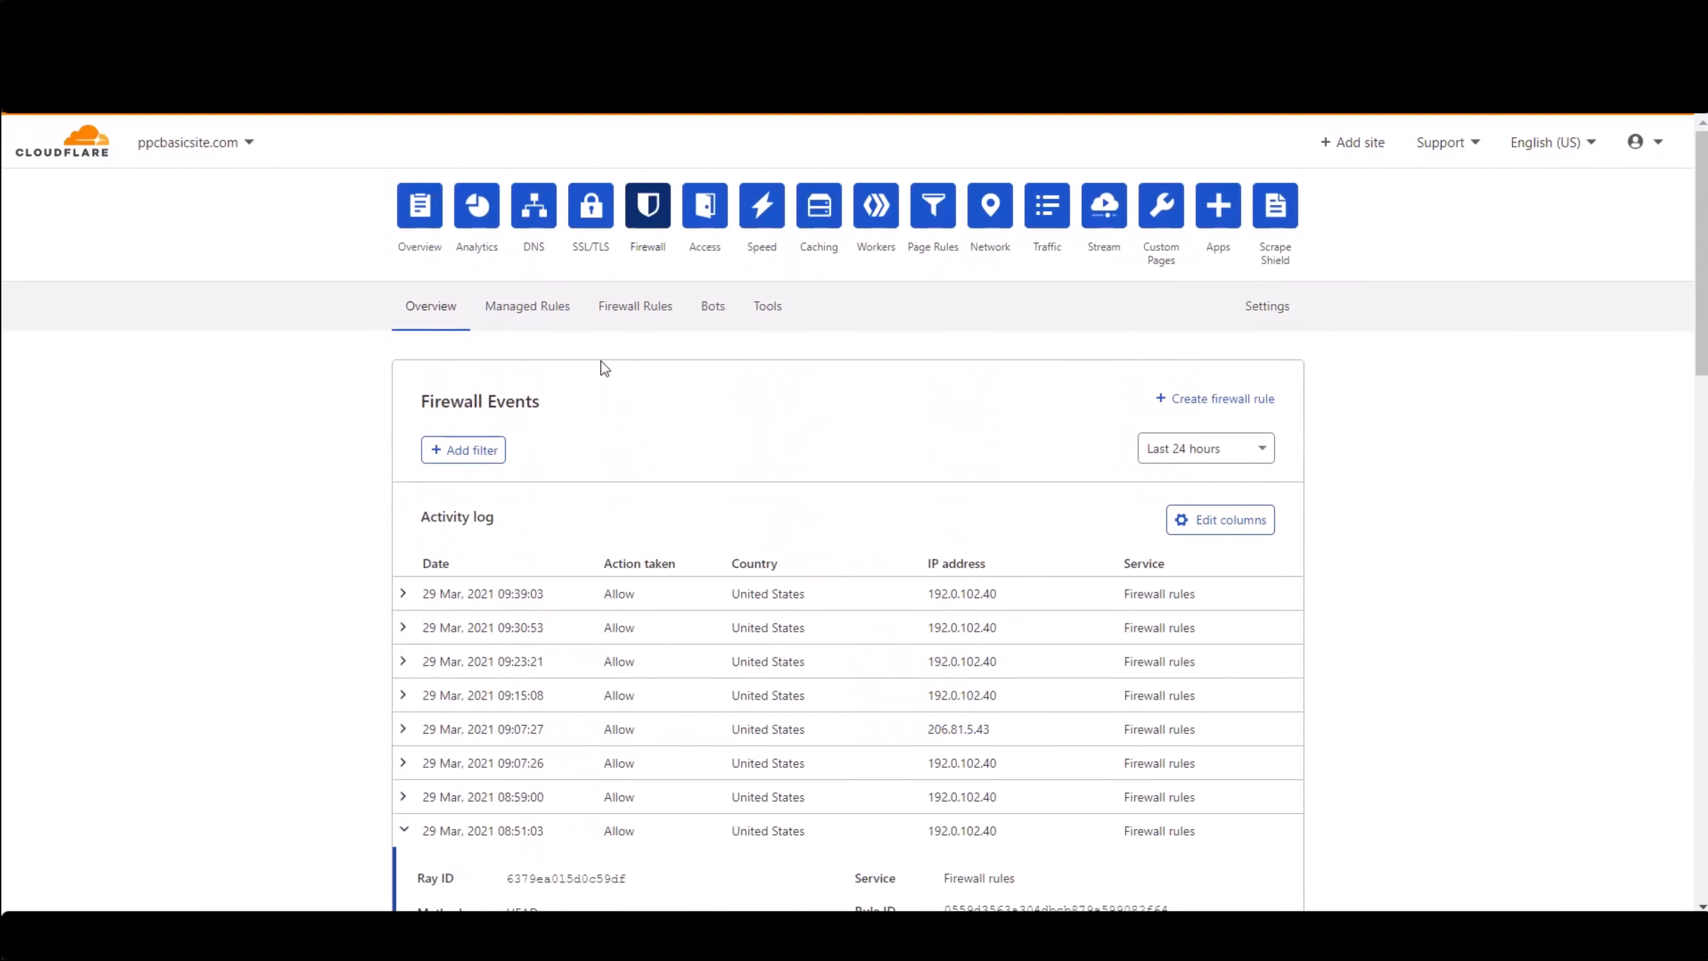
pyautogui.click(649, 319)
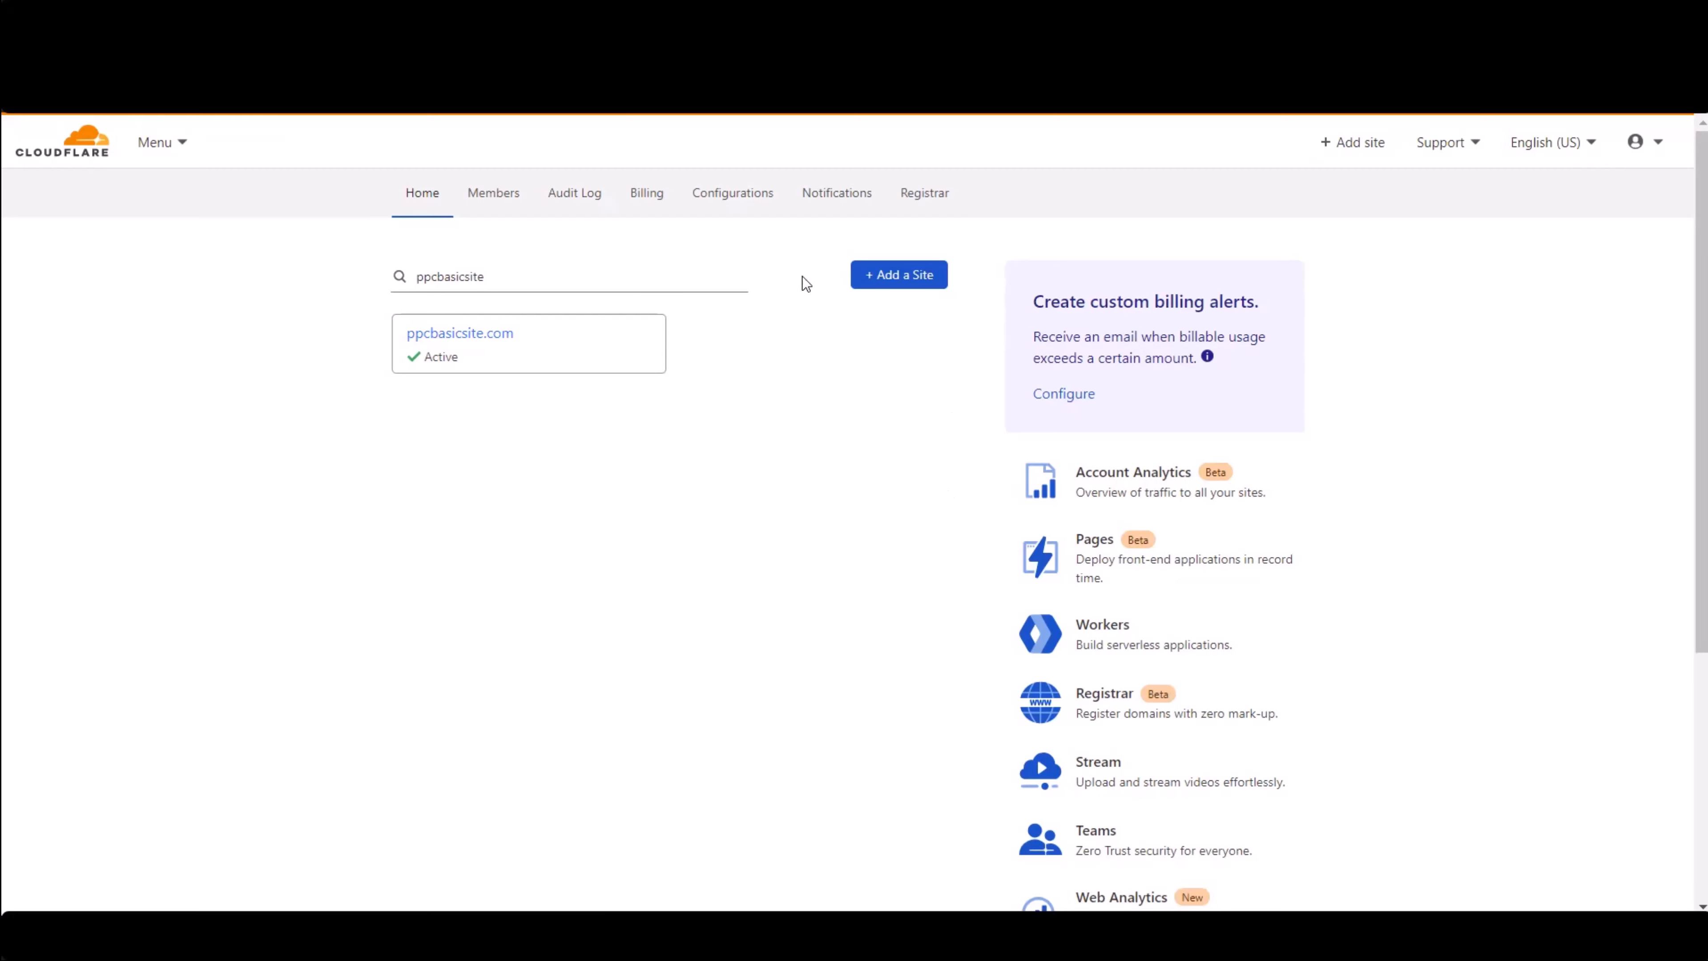
pyautogui.click(747, 202)
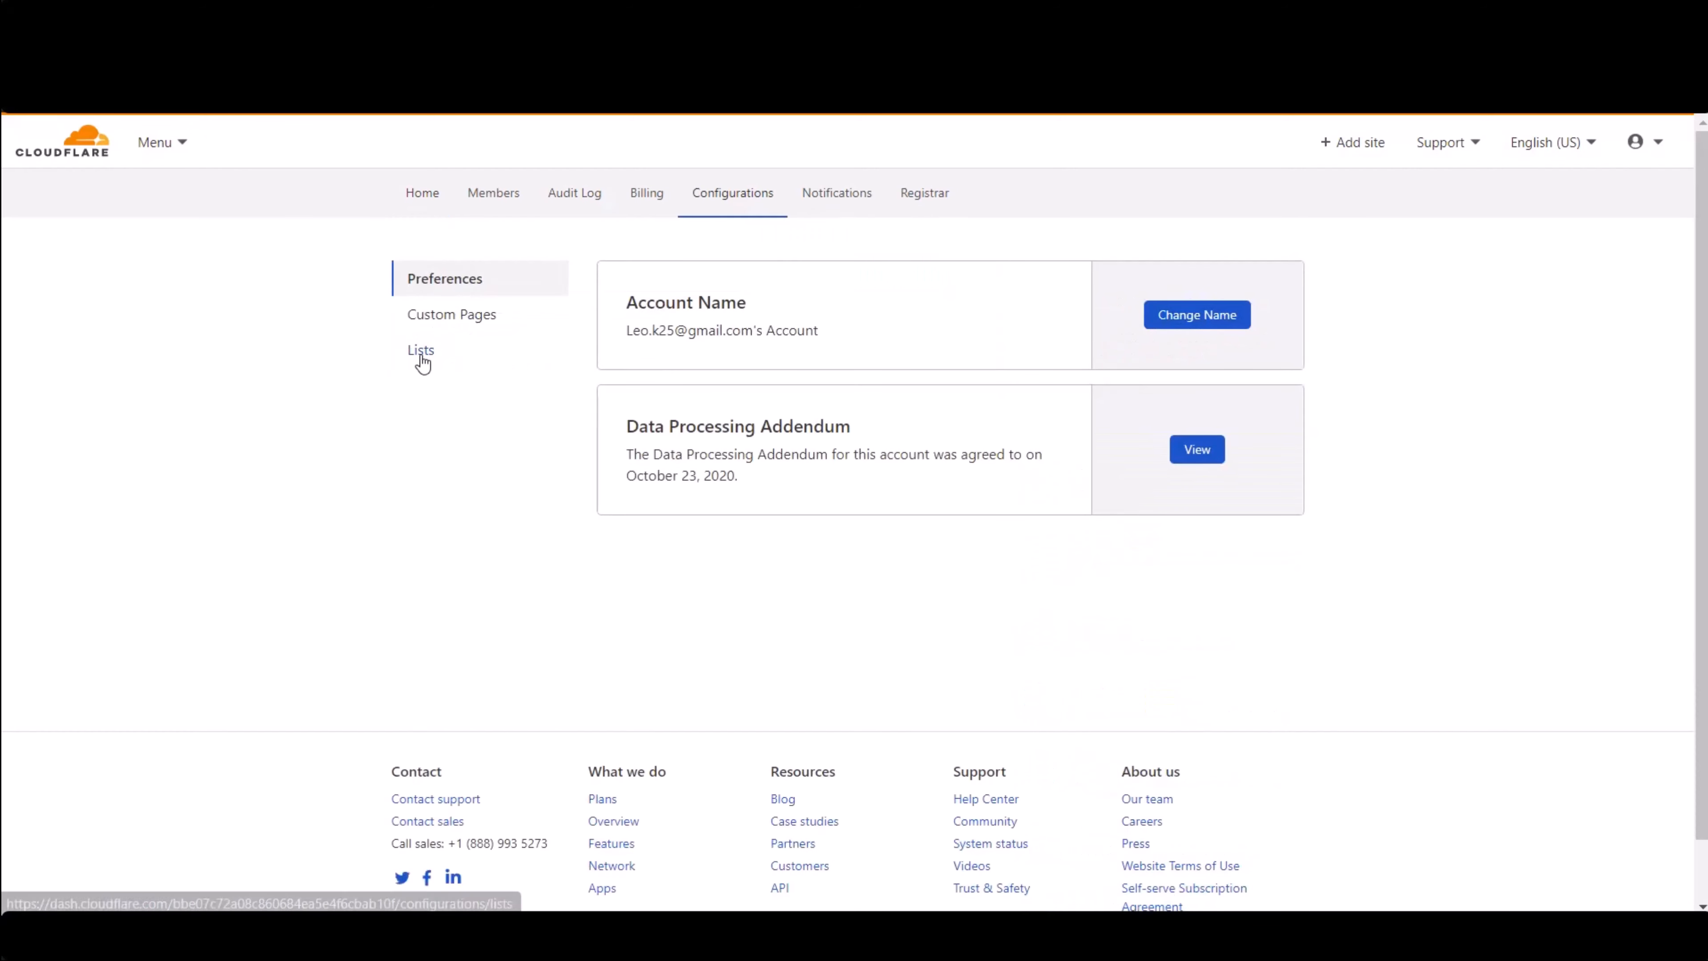
pyautogui.click(421, 349)
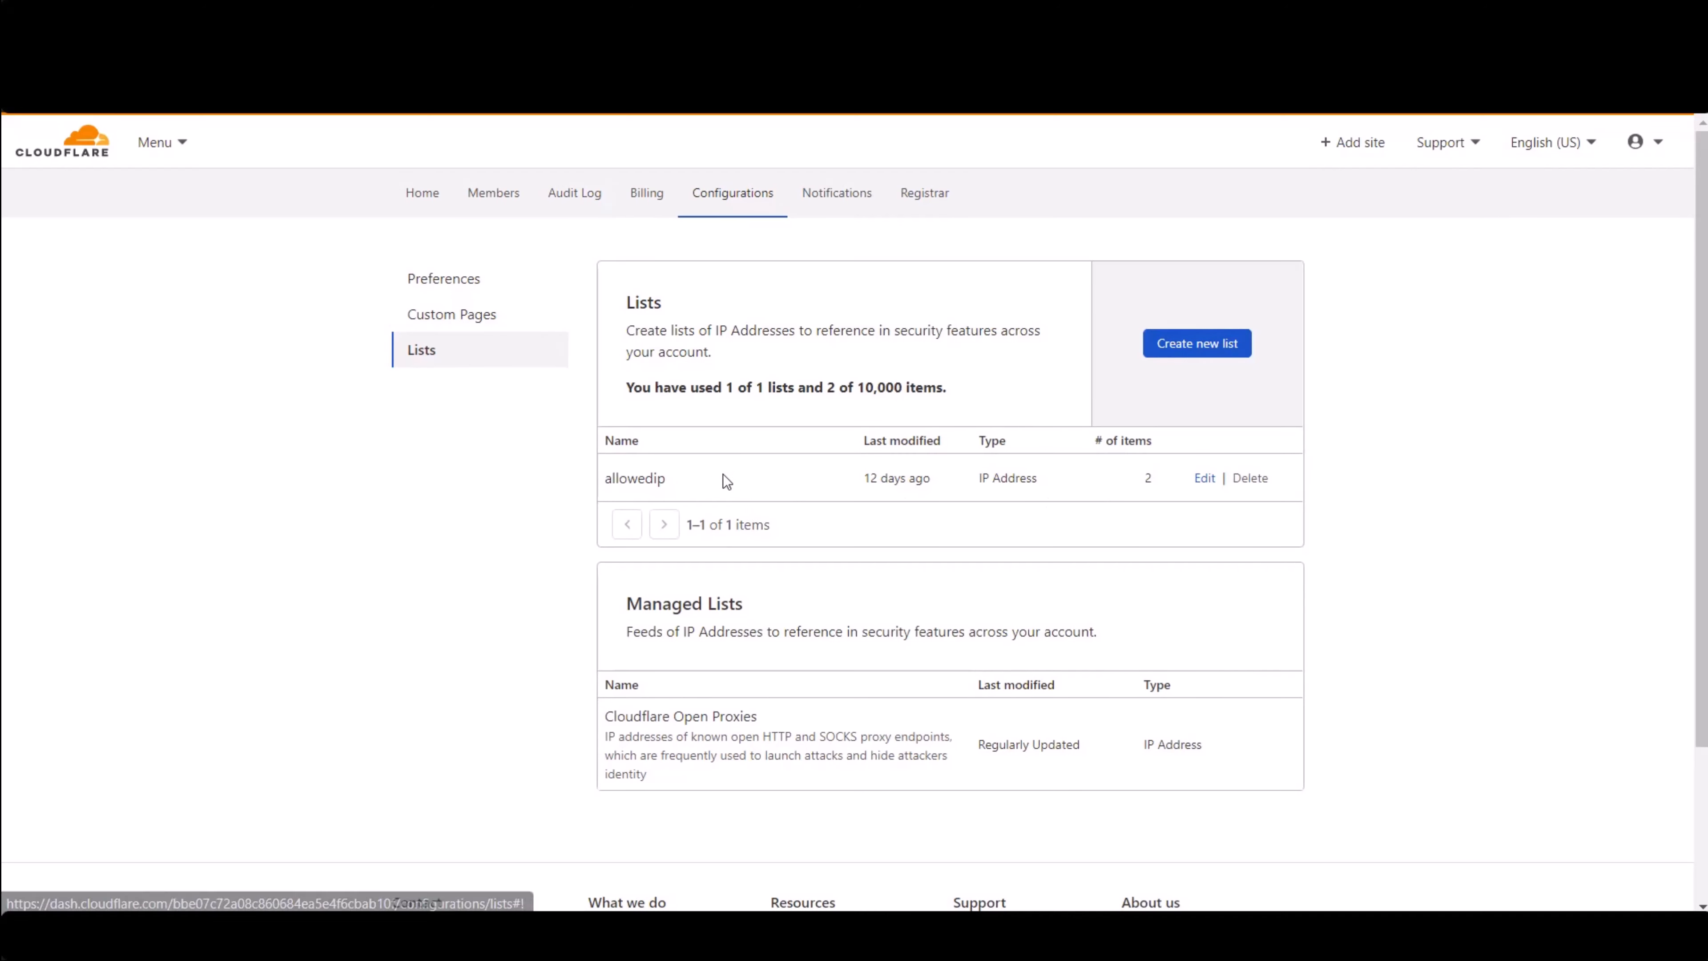
# - Open the allowedip IP list to view its entries
pyautogui.moveTo(701, 478); pyautogui.dragTo(580, 487)
pyautogui.click(639, 491)
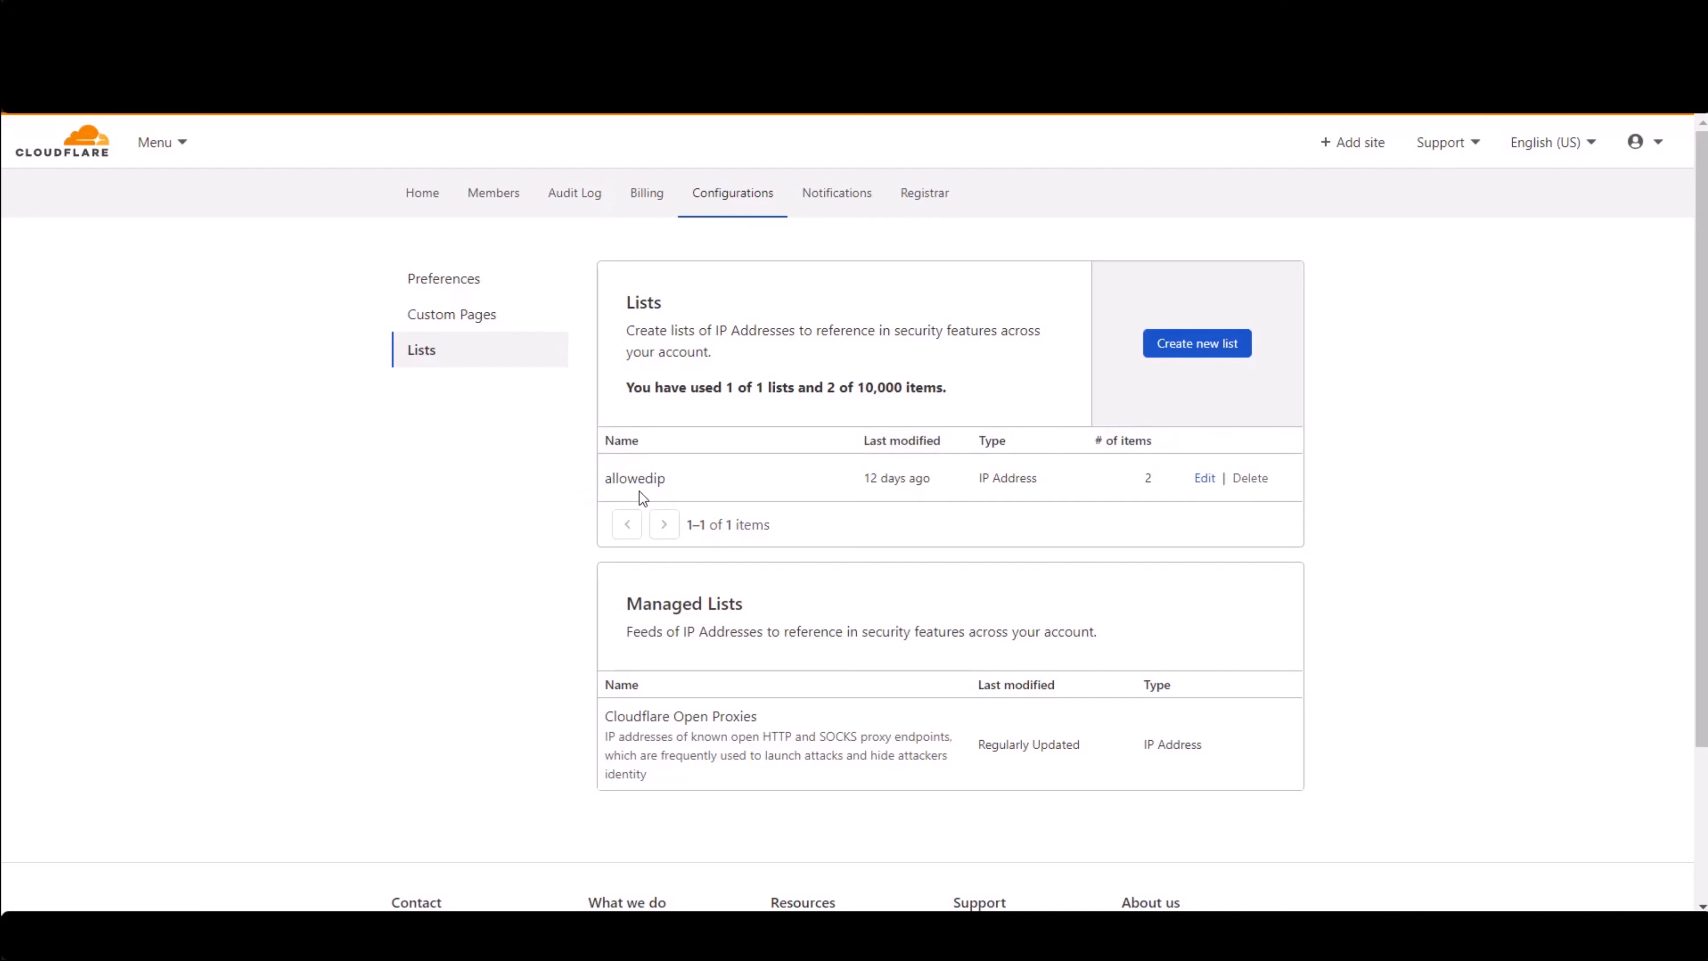
pyautogui.doubleClick(642, 476)
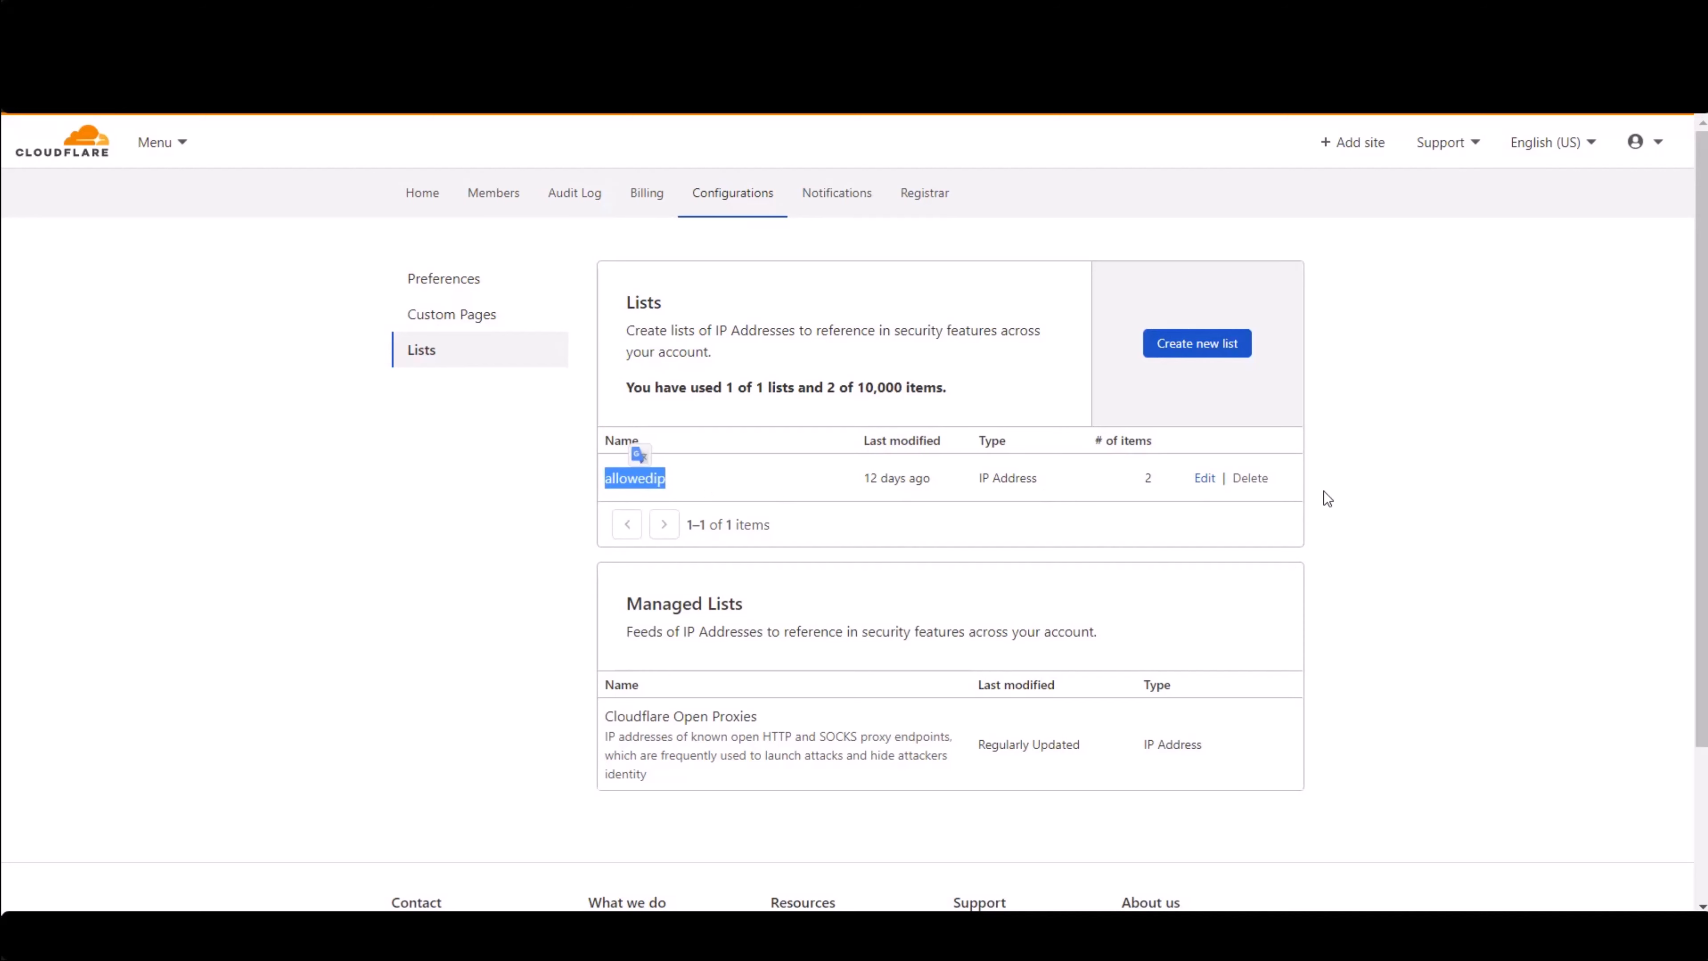
pyautogui.click(1213, 471)
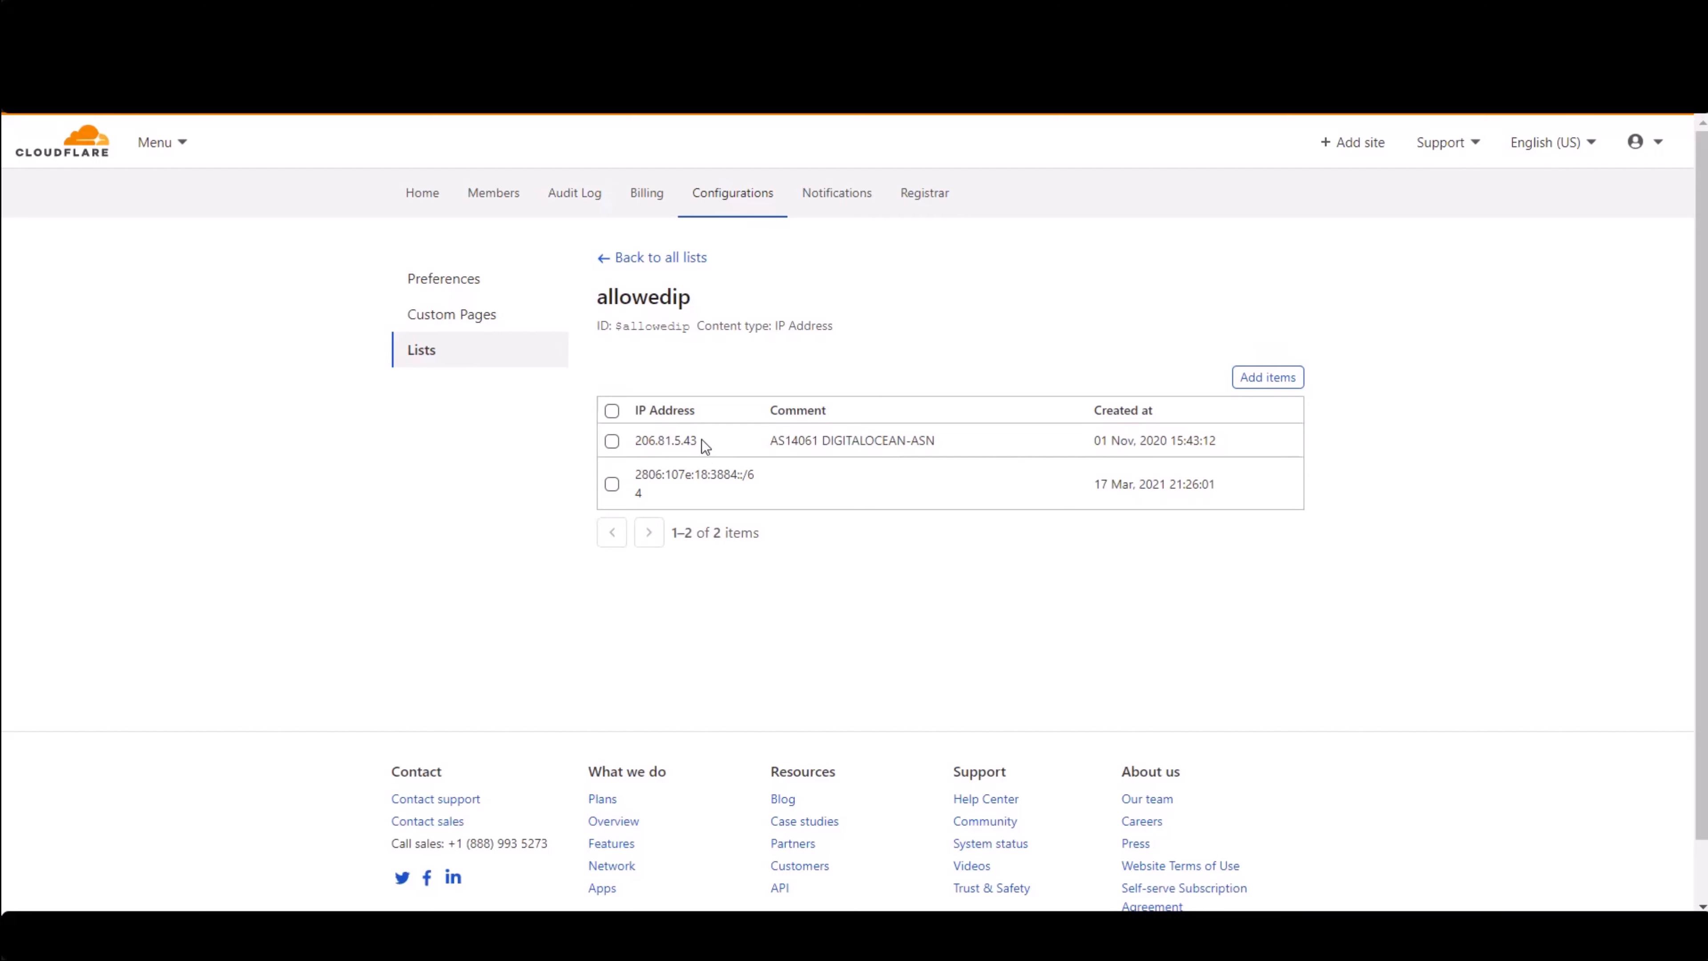
# - Examine the IP addresses and comments stored in the allowedip list
pyautogui.moveTo(701, 439); pyautogui.dragTo(639, 444)
pyautogui.moveTo(1096, 440); pyautogui.dragTo(1233, 443)
pyautogui.click(696, 483)
pyautogui.moveTo(654, 498); pyautogui.dragTo(640, 477)
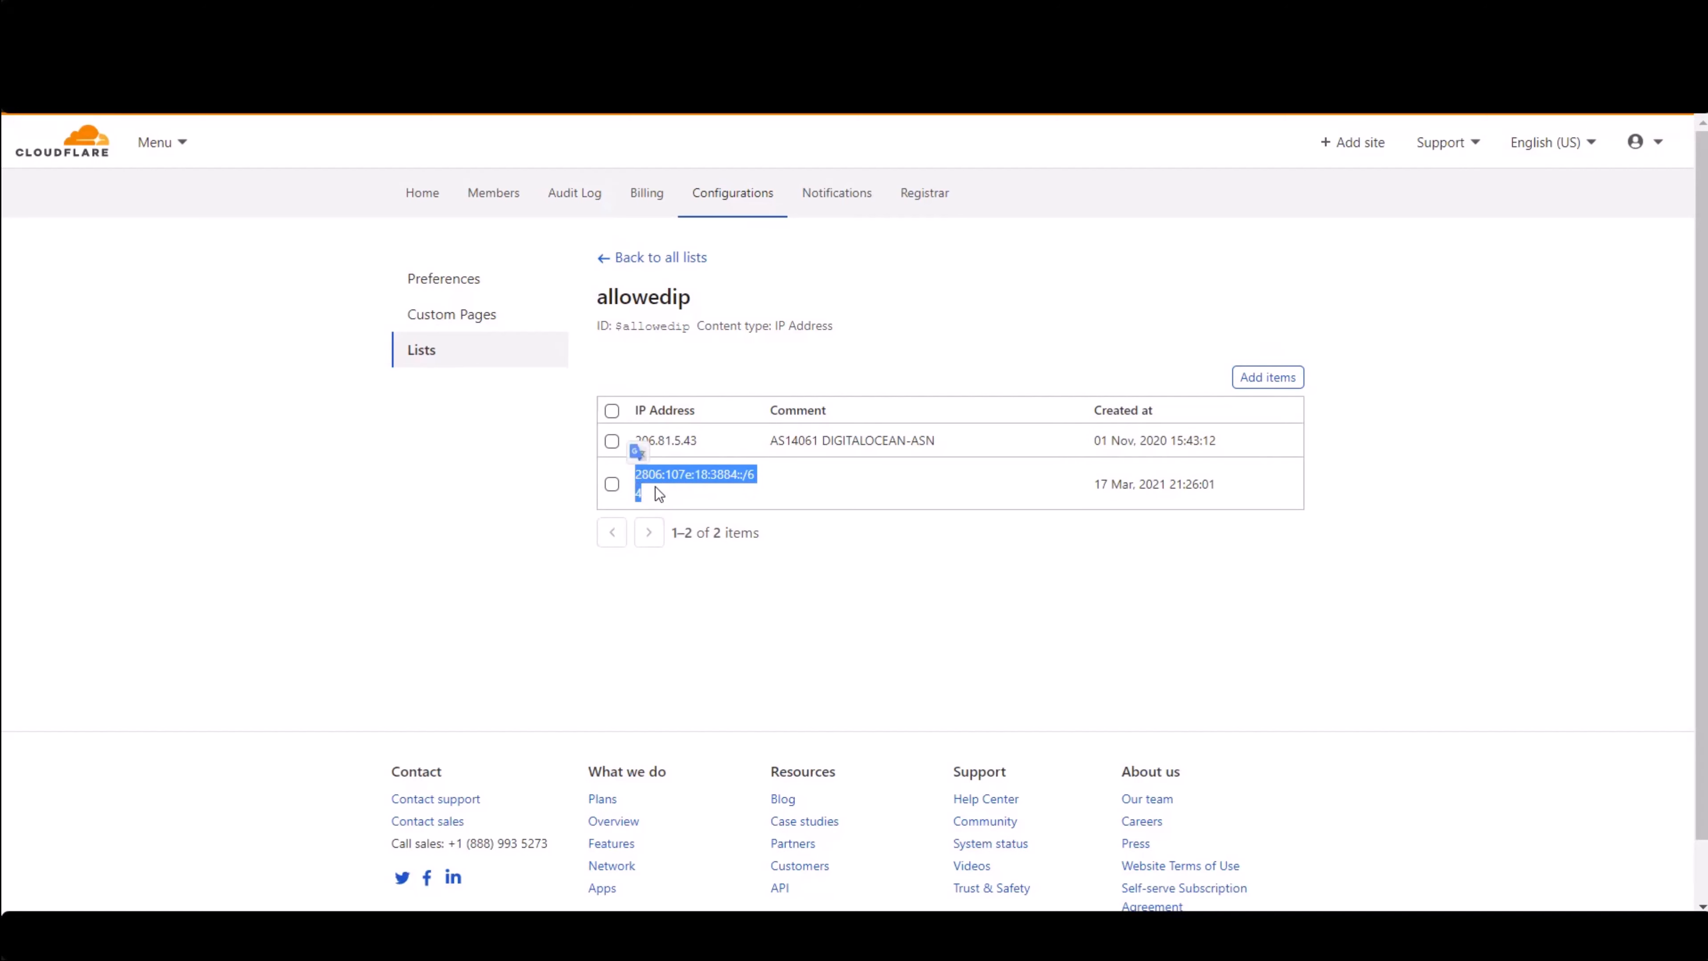
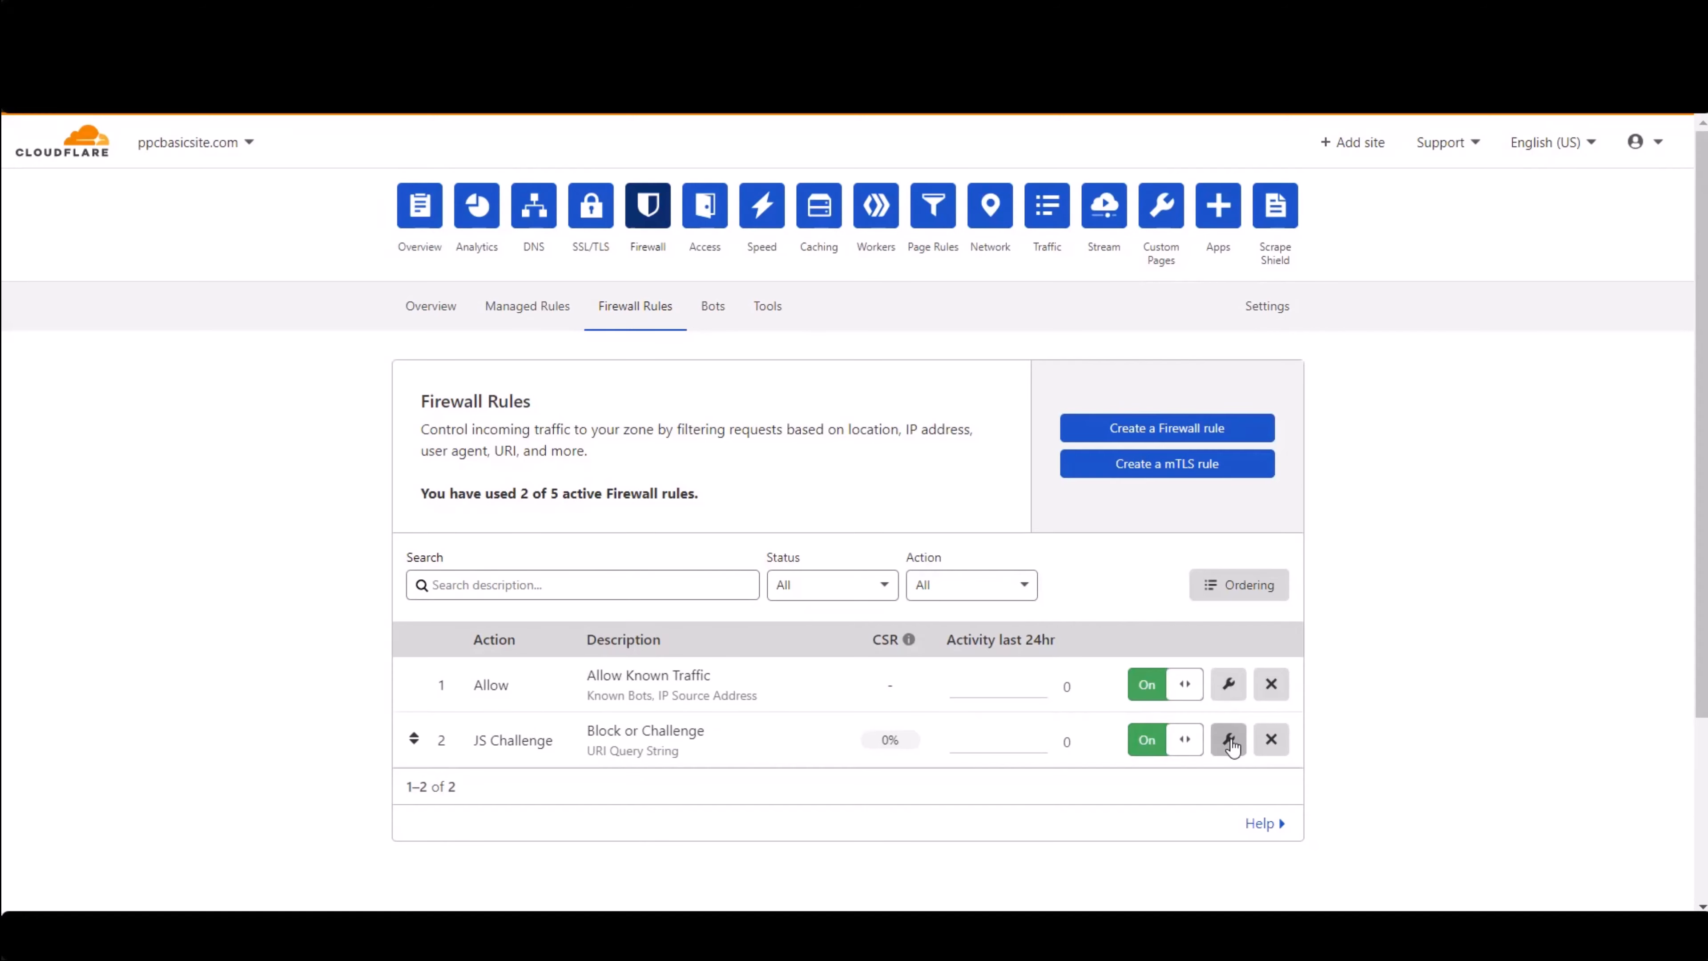
# - Change the Block or Challenge firewall rule's action to Block and save it
pyautogui.click(1230, 741)
pyautogui.scroll(-3, 366, 599)
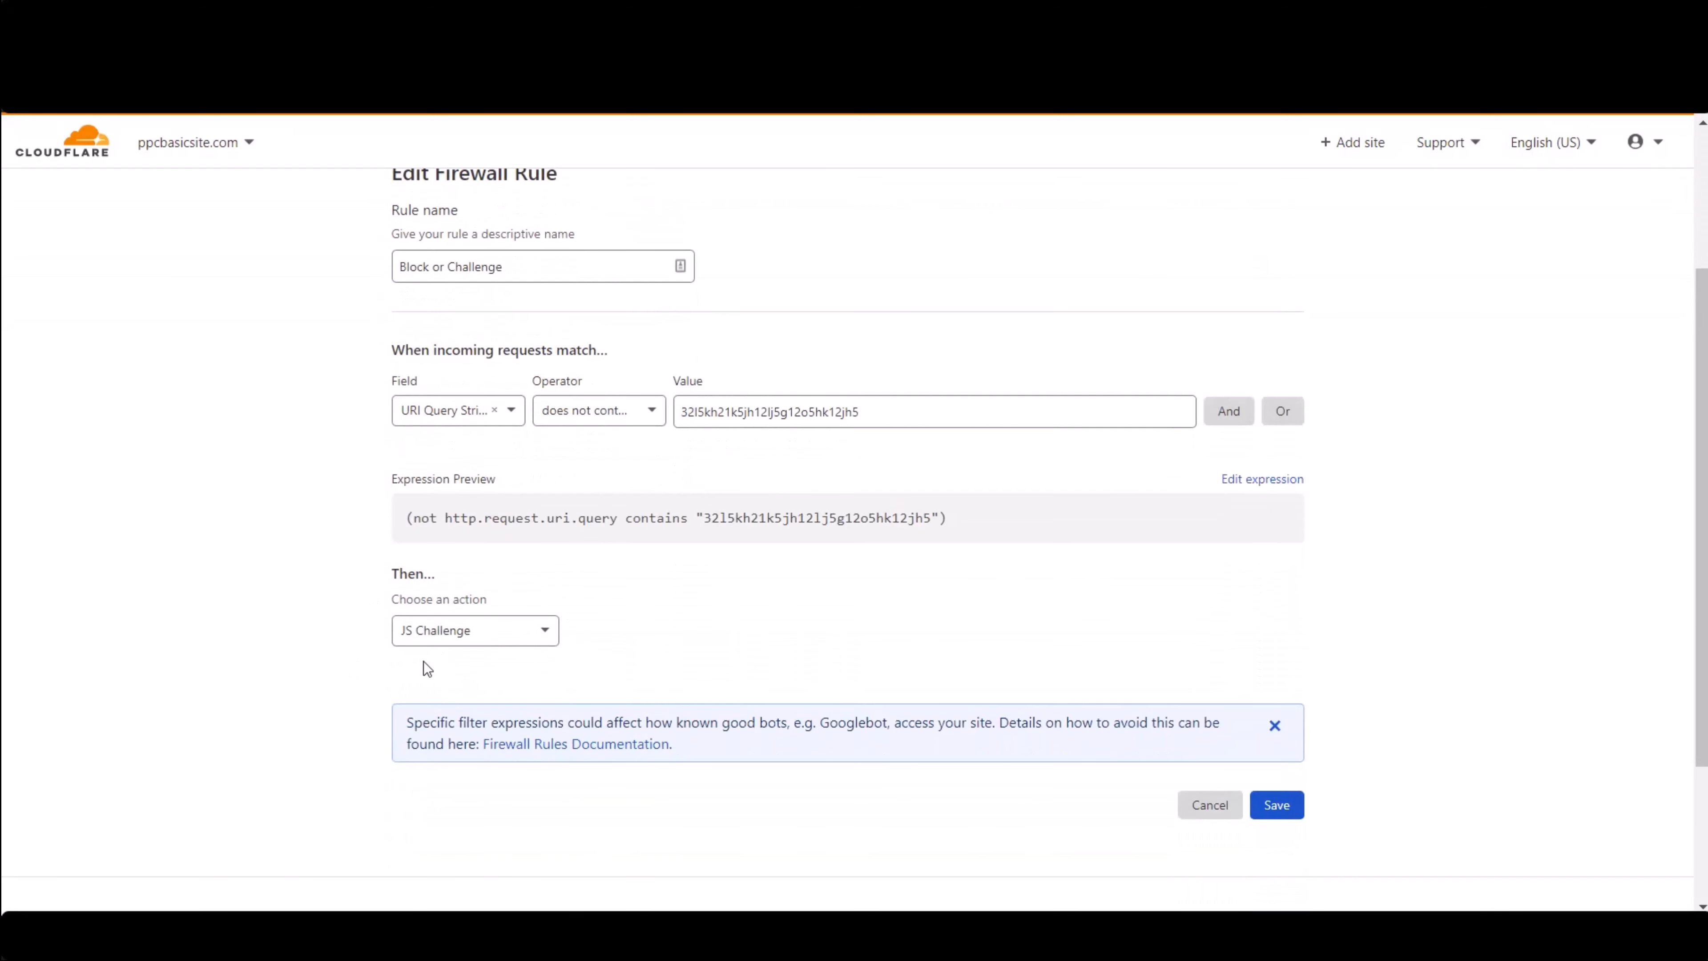
pyautogui.click(498, 638)
pyautogui.click(499, 672)
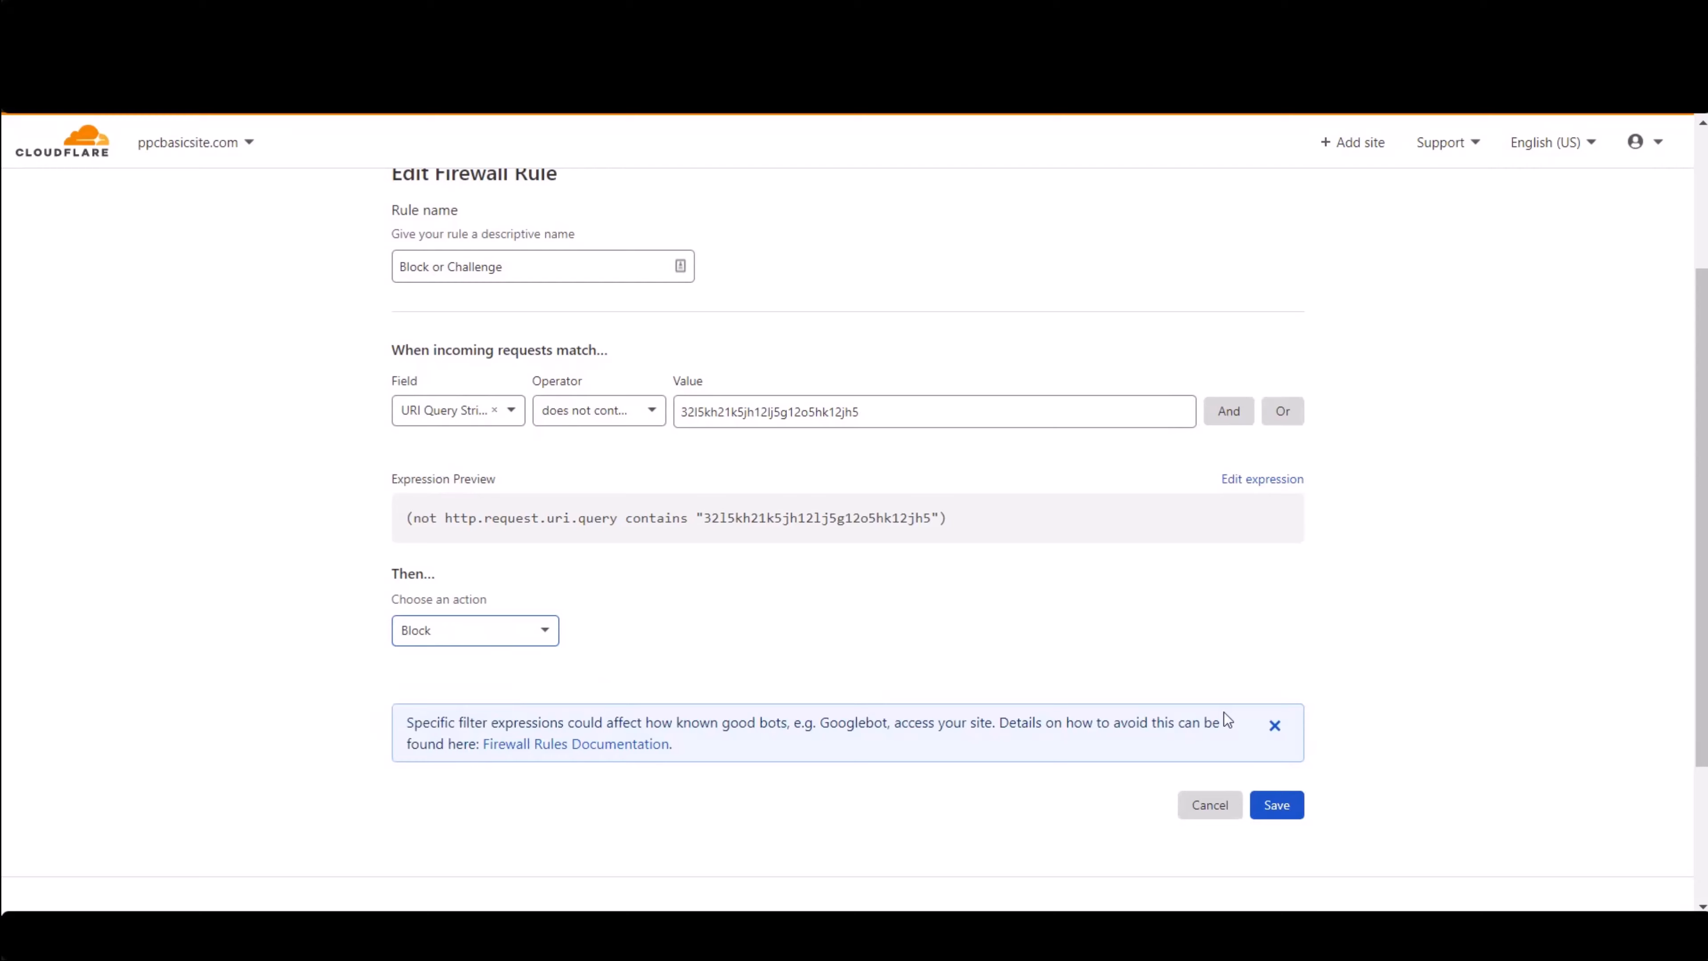
pyautogui.click(1288, 809)
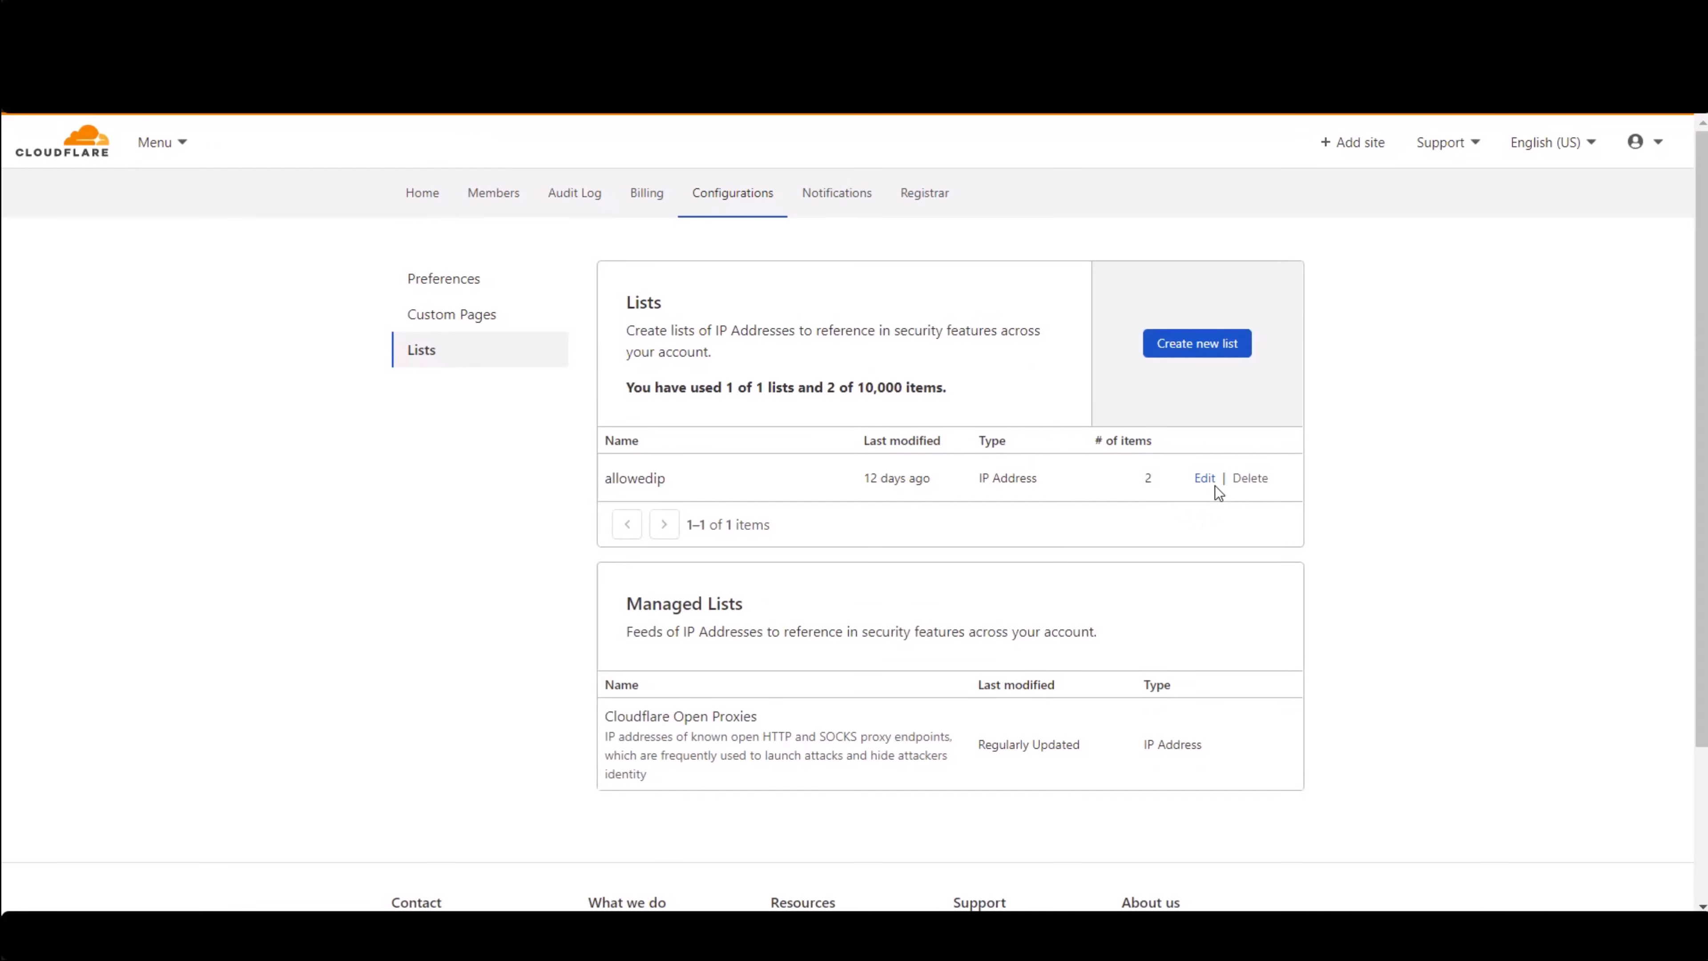
# - Remove the IPv6 address entry from the allowedip IP list
pyautogui.click(1203, 484)
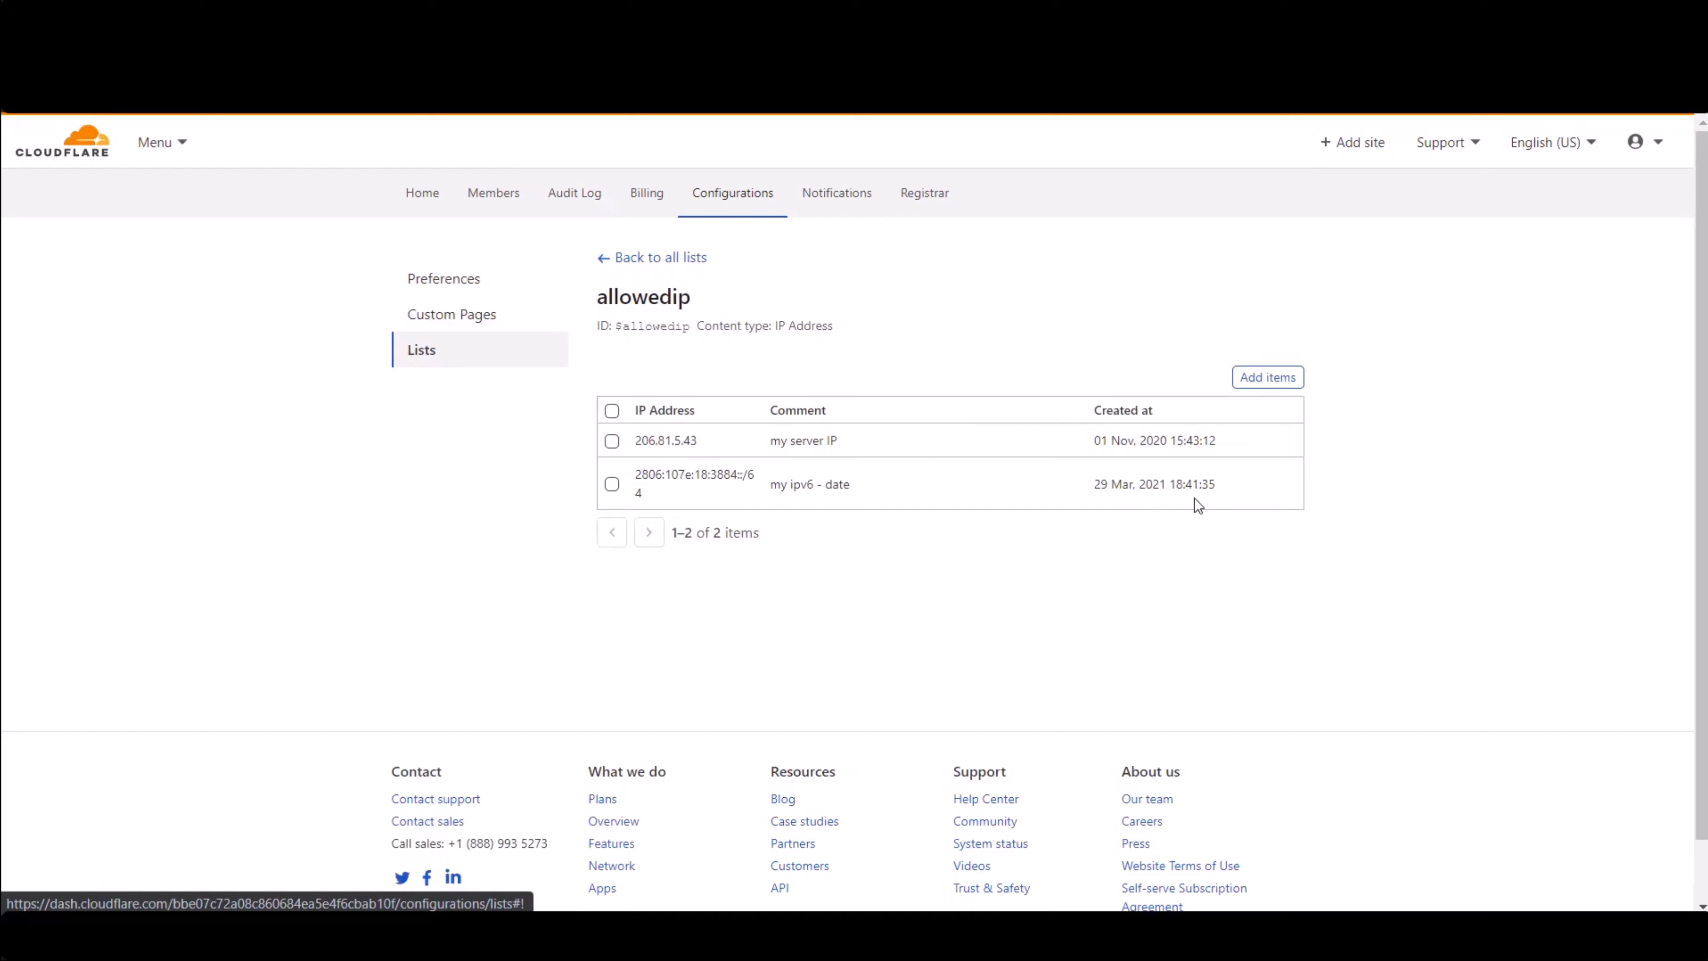
pyautogui.click(613, 485)
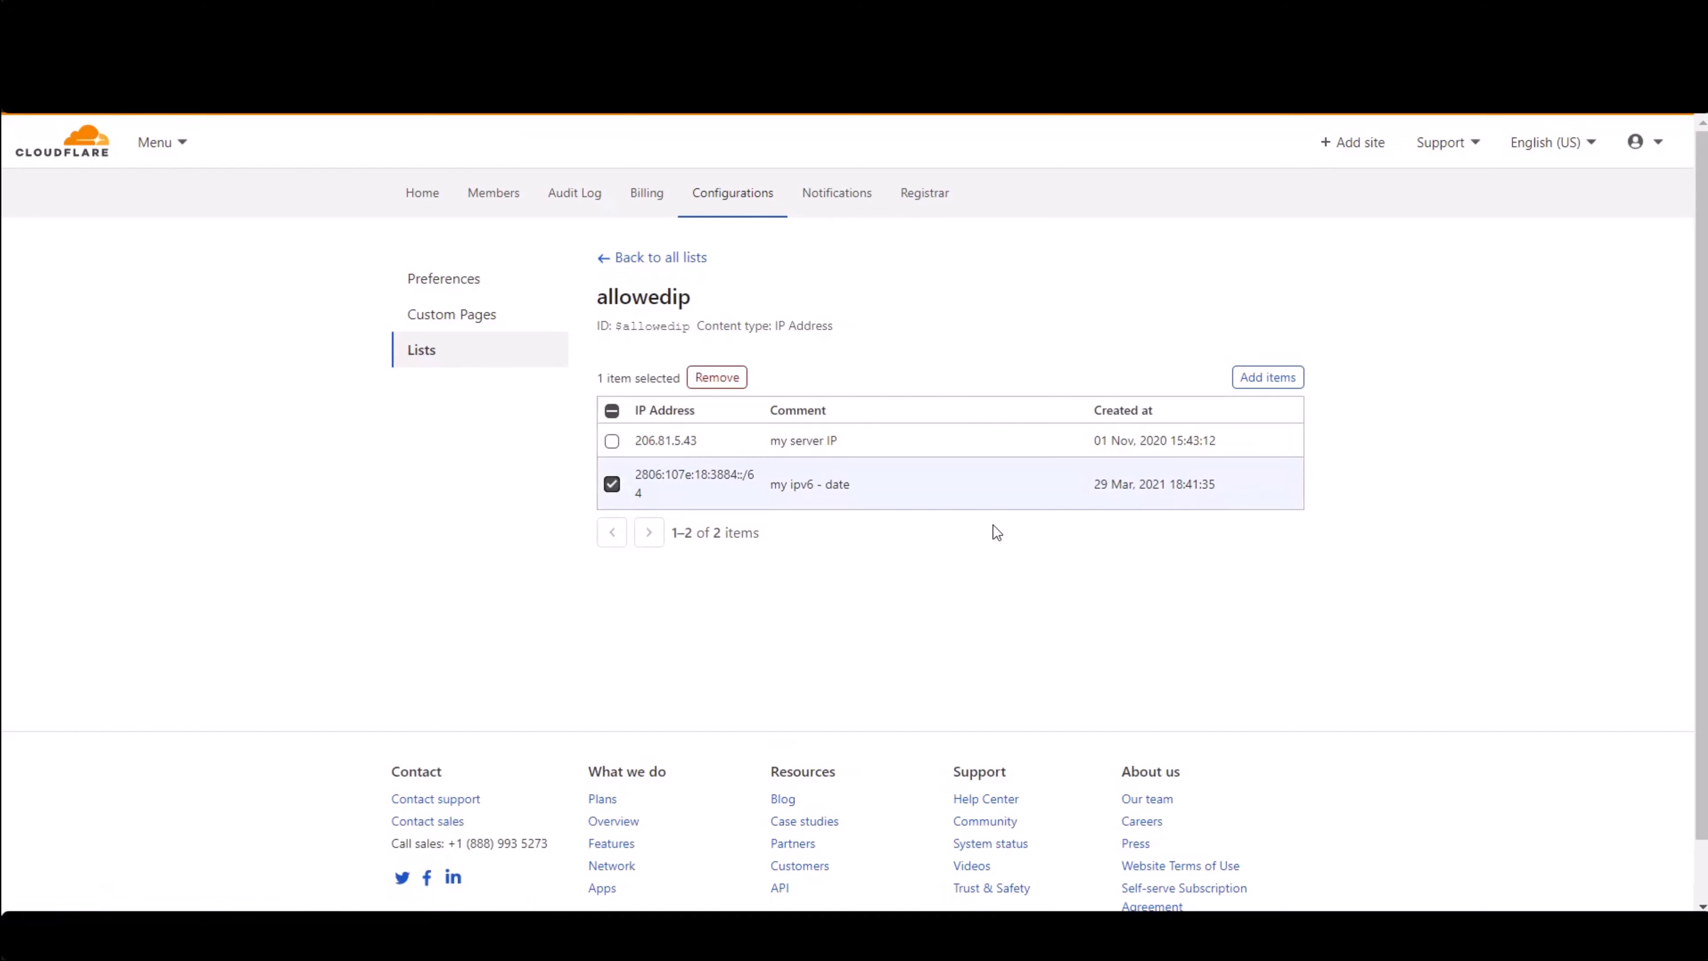
pyautogui.click(717, 378)
pyautogui.click(1194, 552)
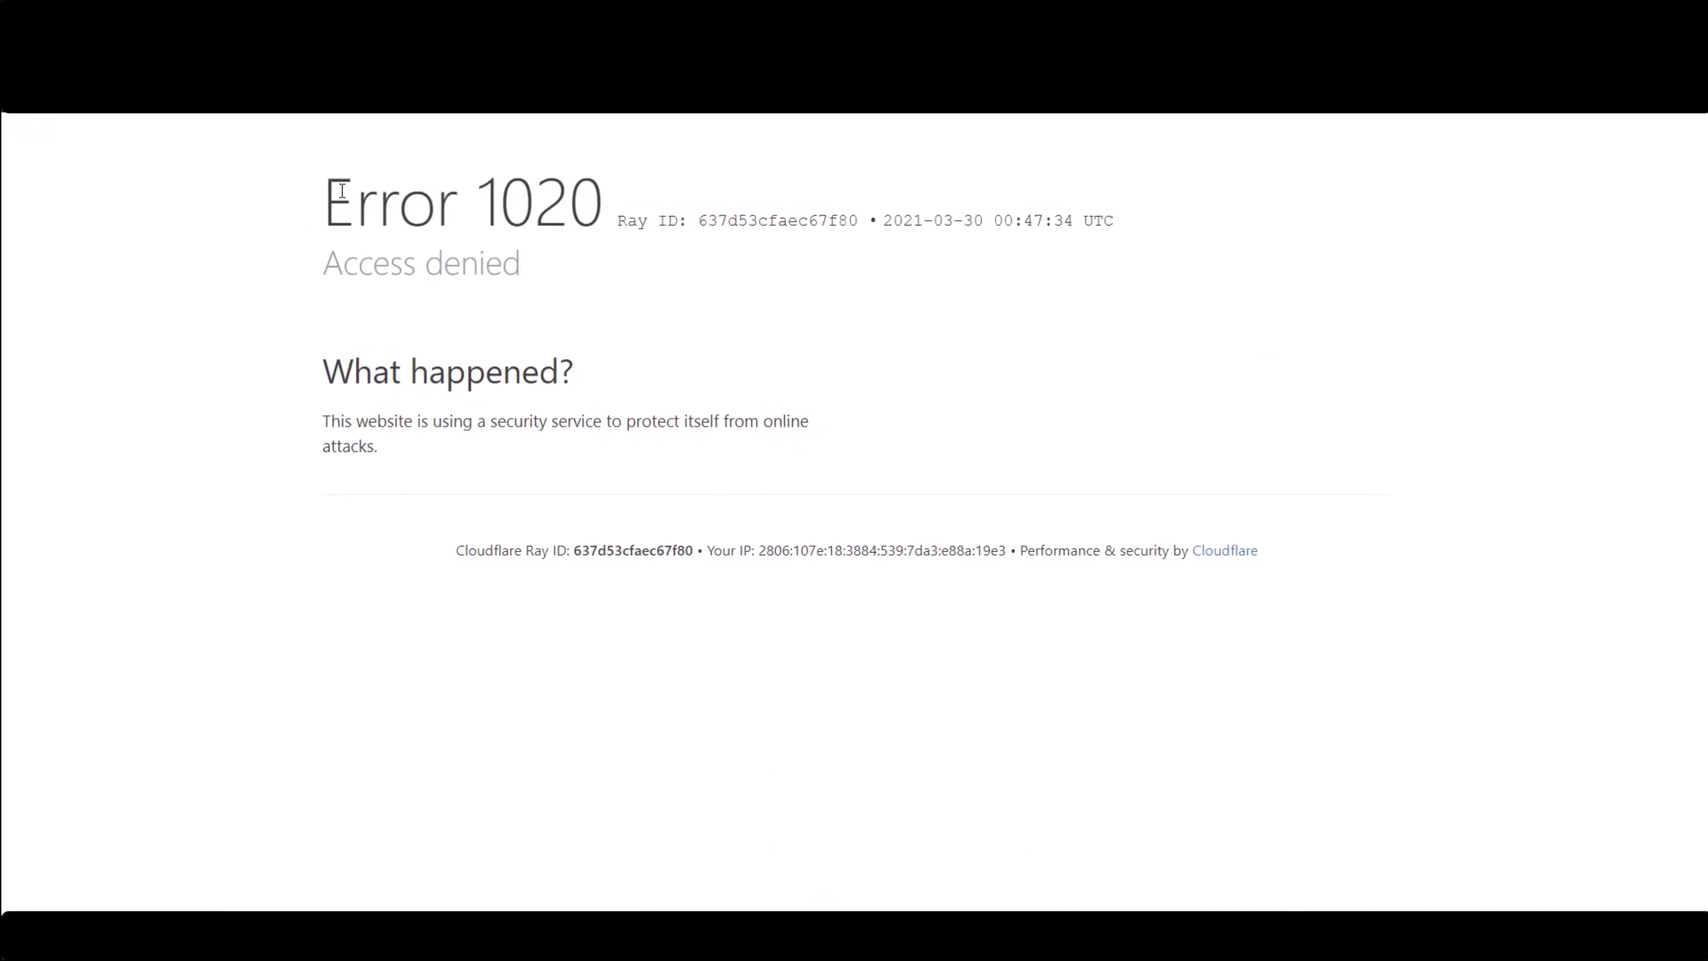
# - Examine the Error 1020 access denied page shown when visiting the site
pyautogui.moveTo(349, 189); pyautogui.dragTo(767, 317)
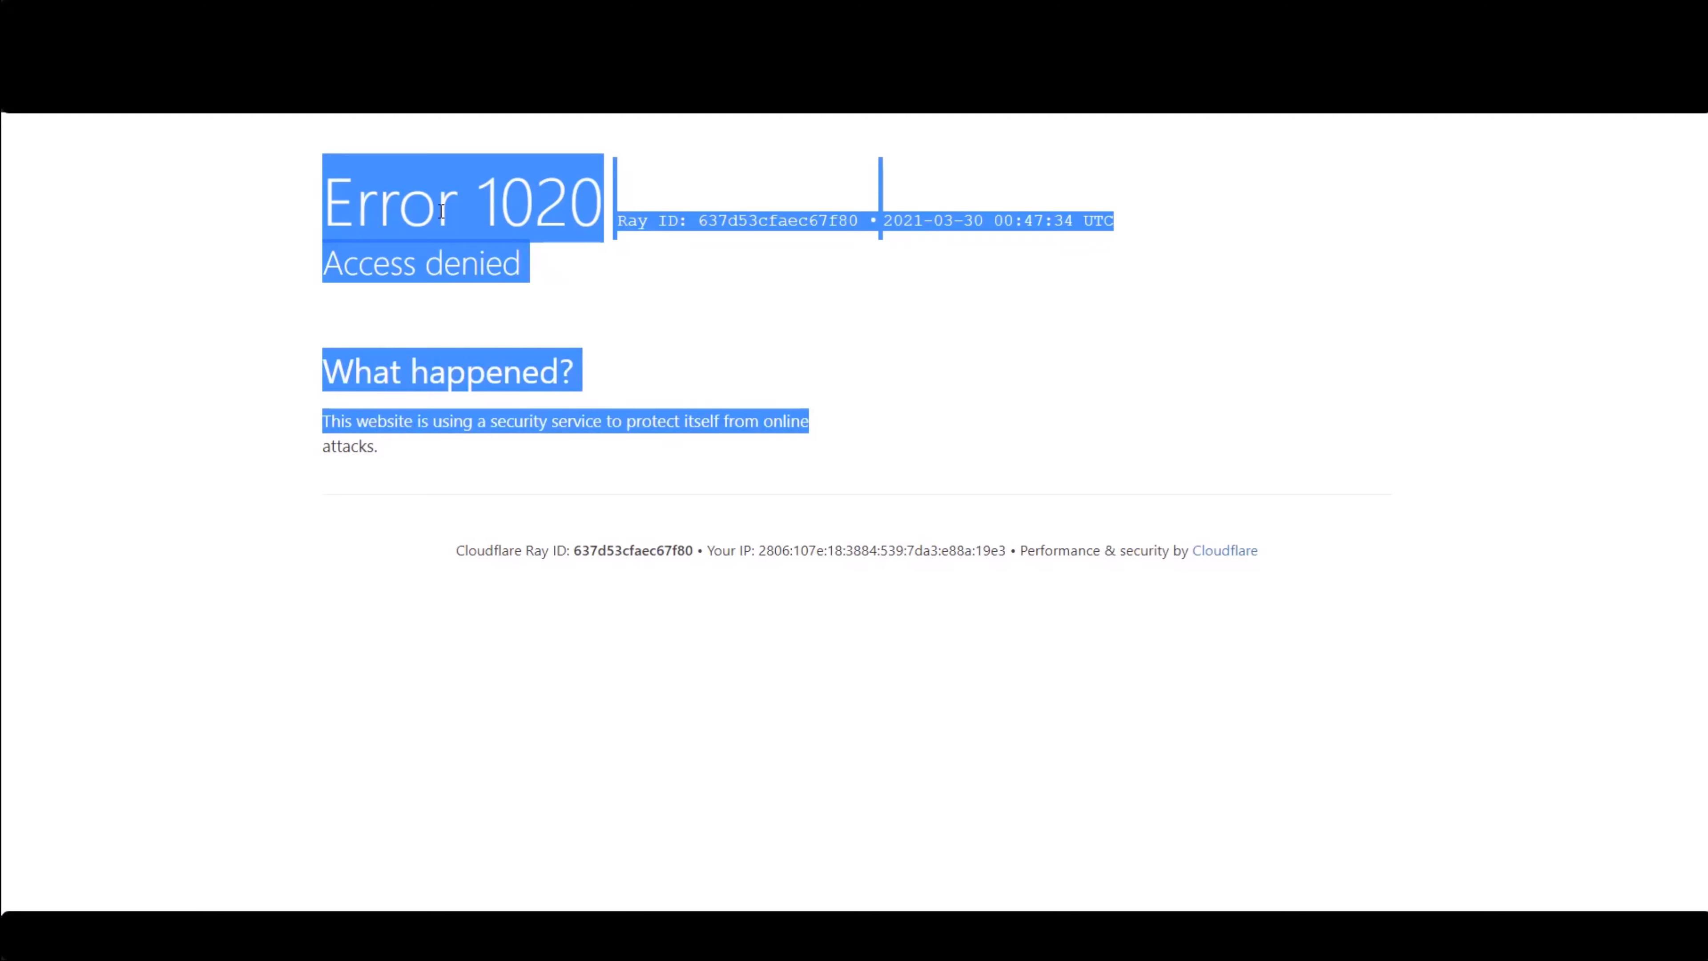
pyautogui.click(651, 304)
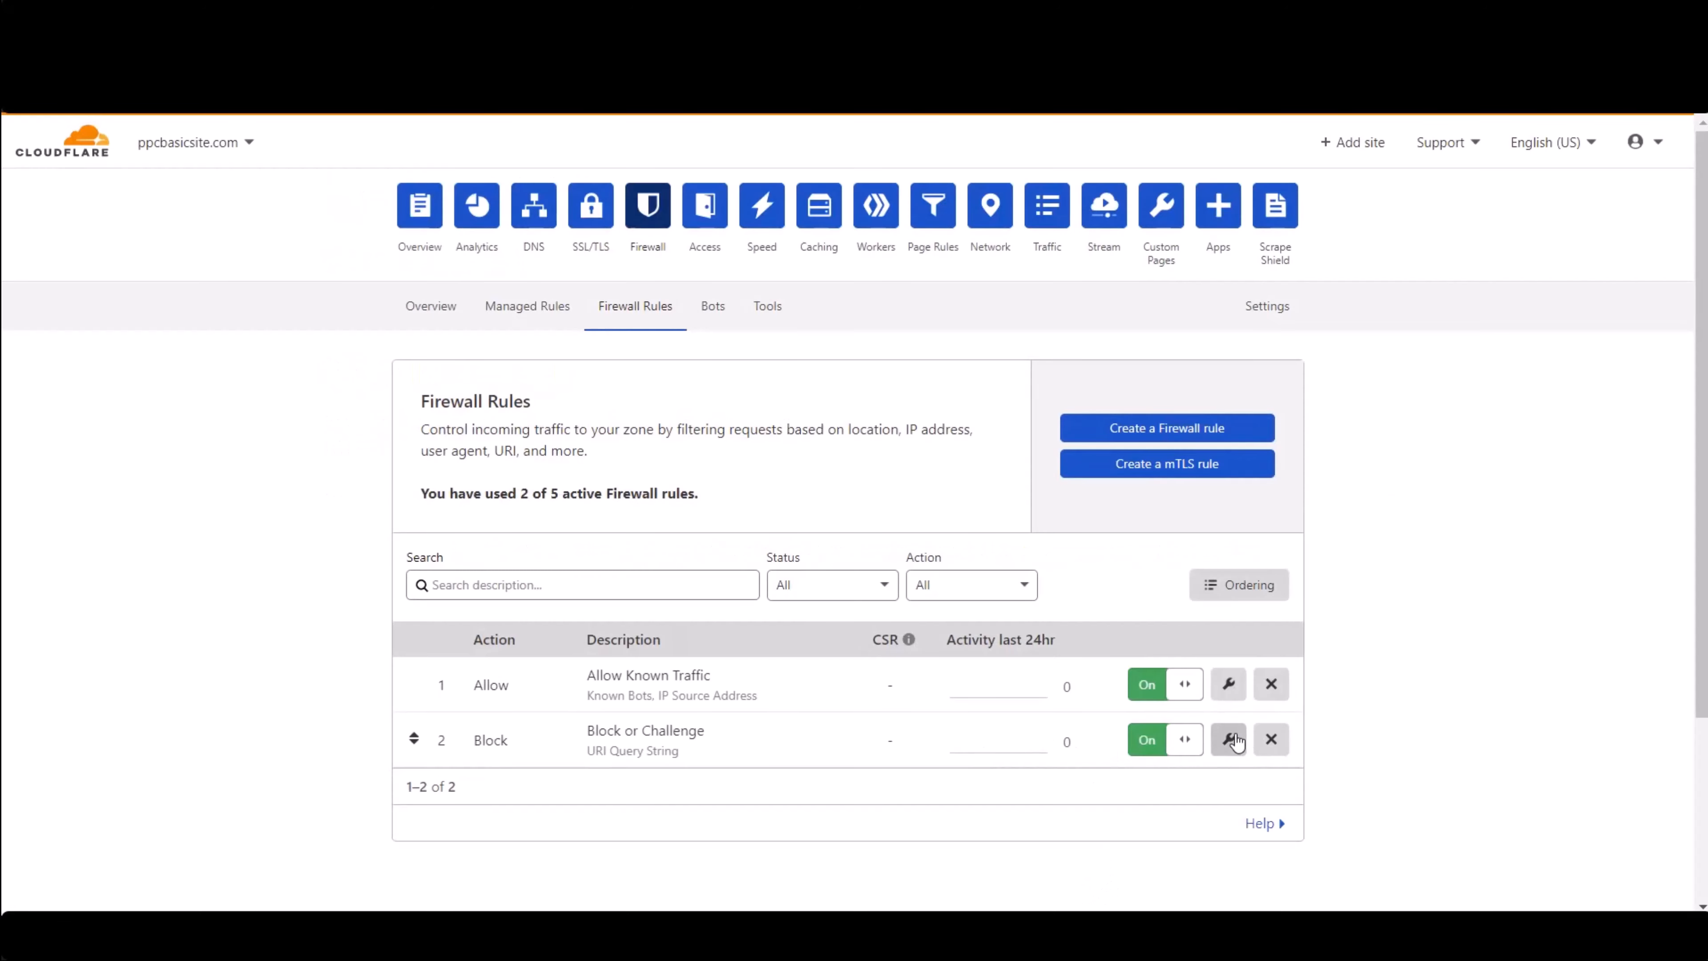
# - Set the Block or Challenge rule's action to JS Challenge and save it
pyautogui.click(1231, 741)
pyautogui.scroll(-1, 649, 683)
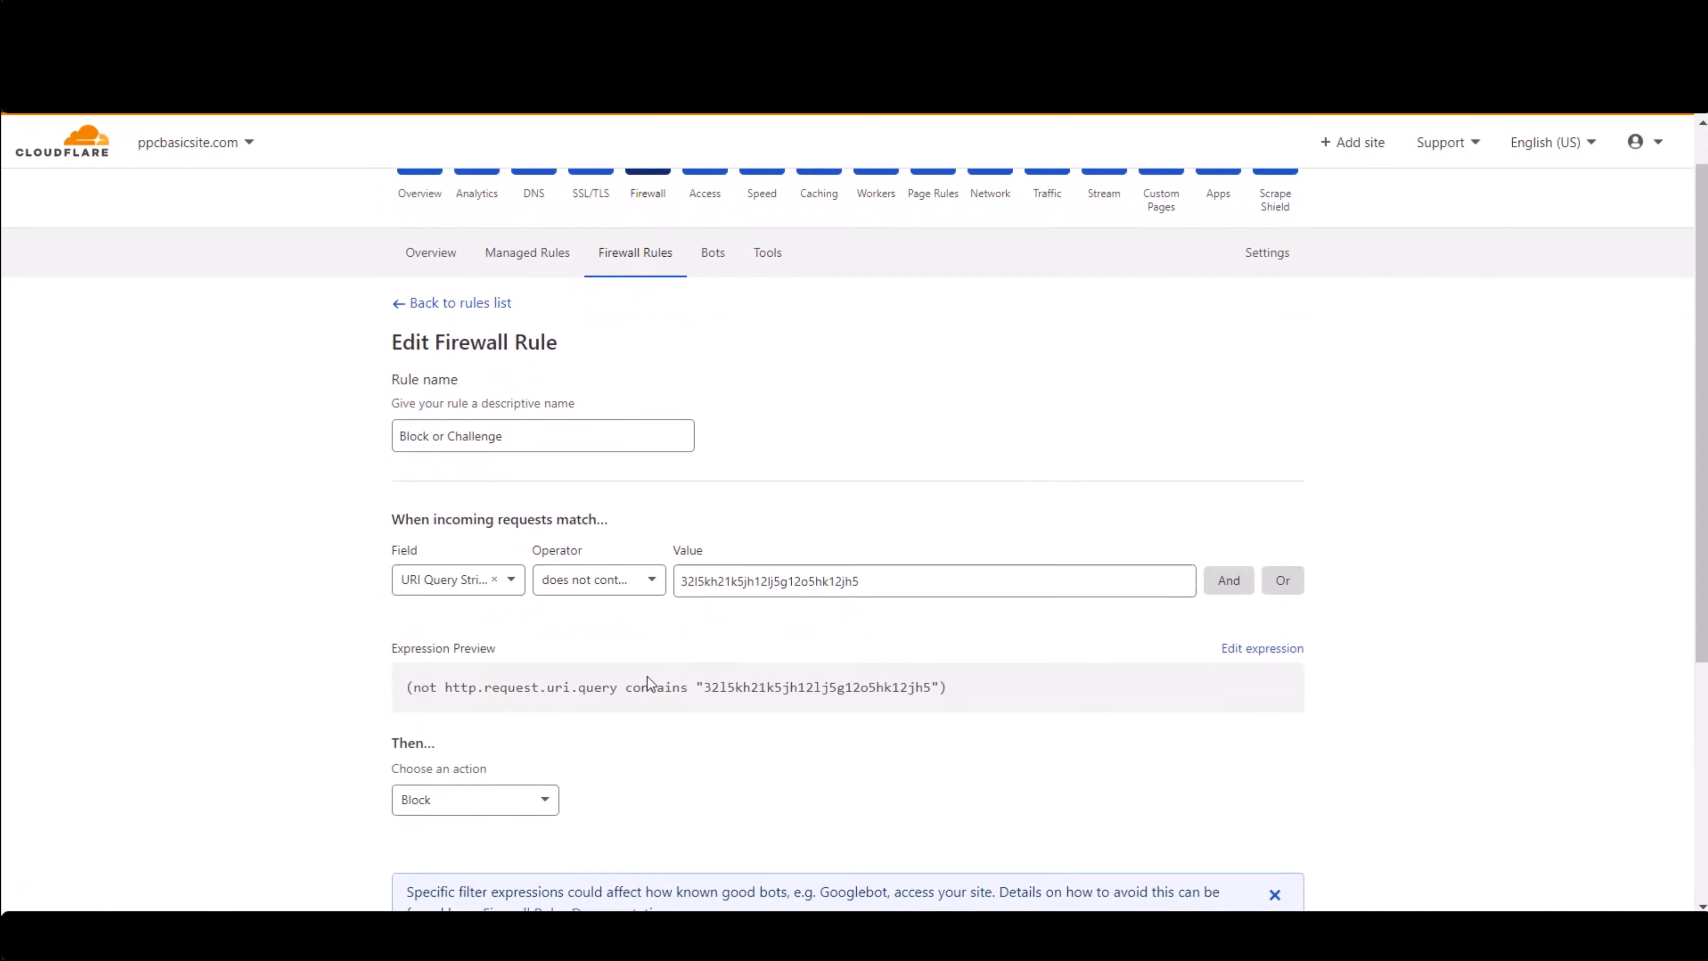
pyautogui.scroll(-1, 649, 683)
pyautogui.click(541, 740)
pyautogui.click(512, 813)
pyautogui.scroll(-3, 343, 656)
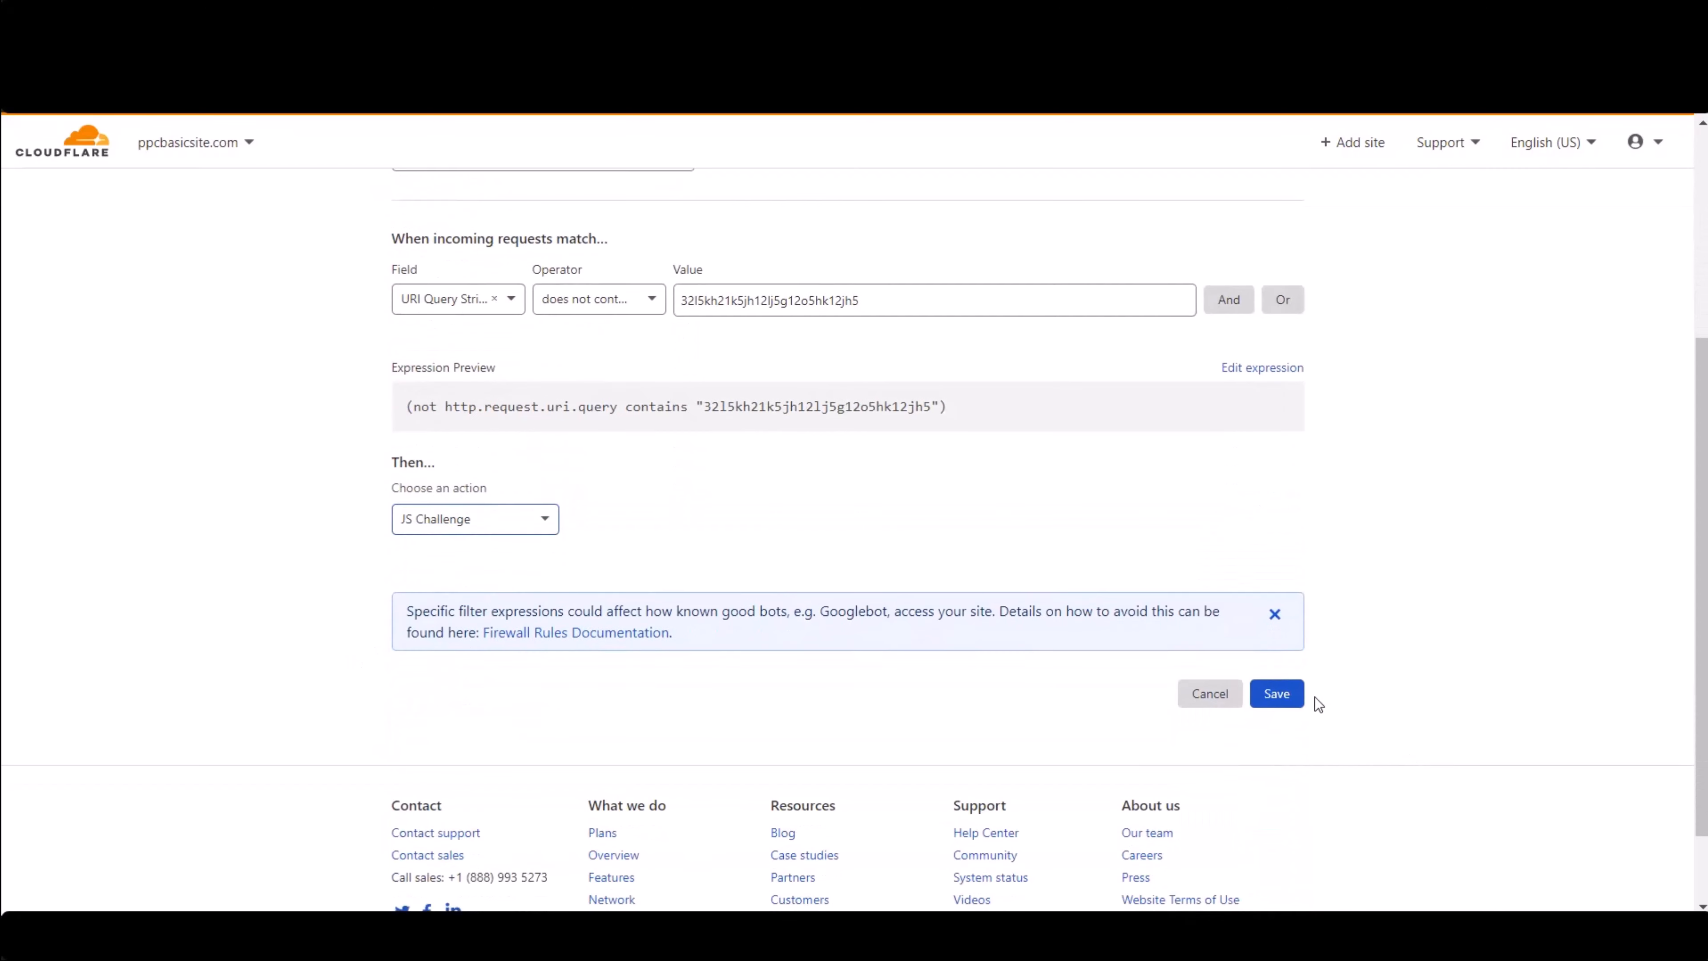
pyautogui.click(1273, 698)
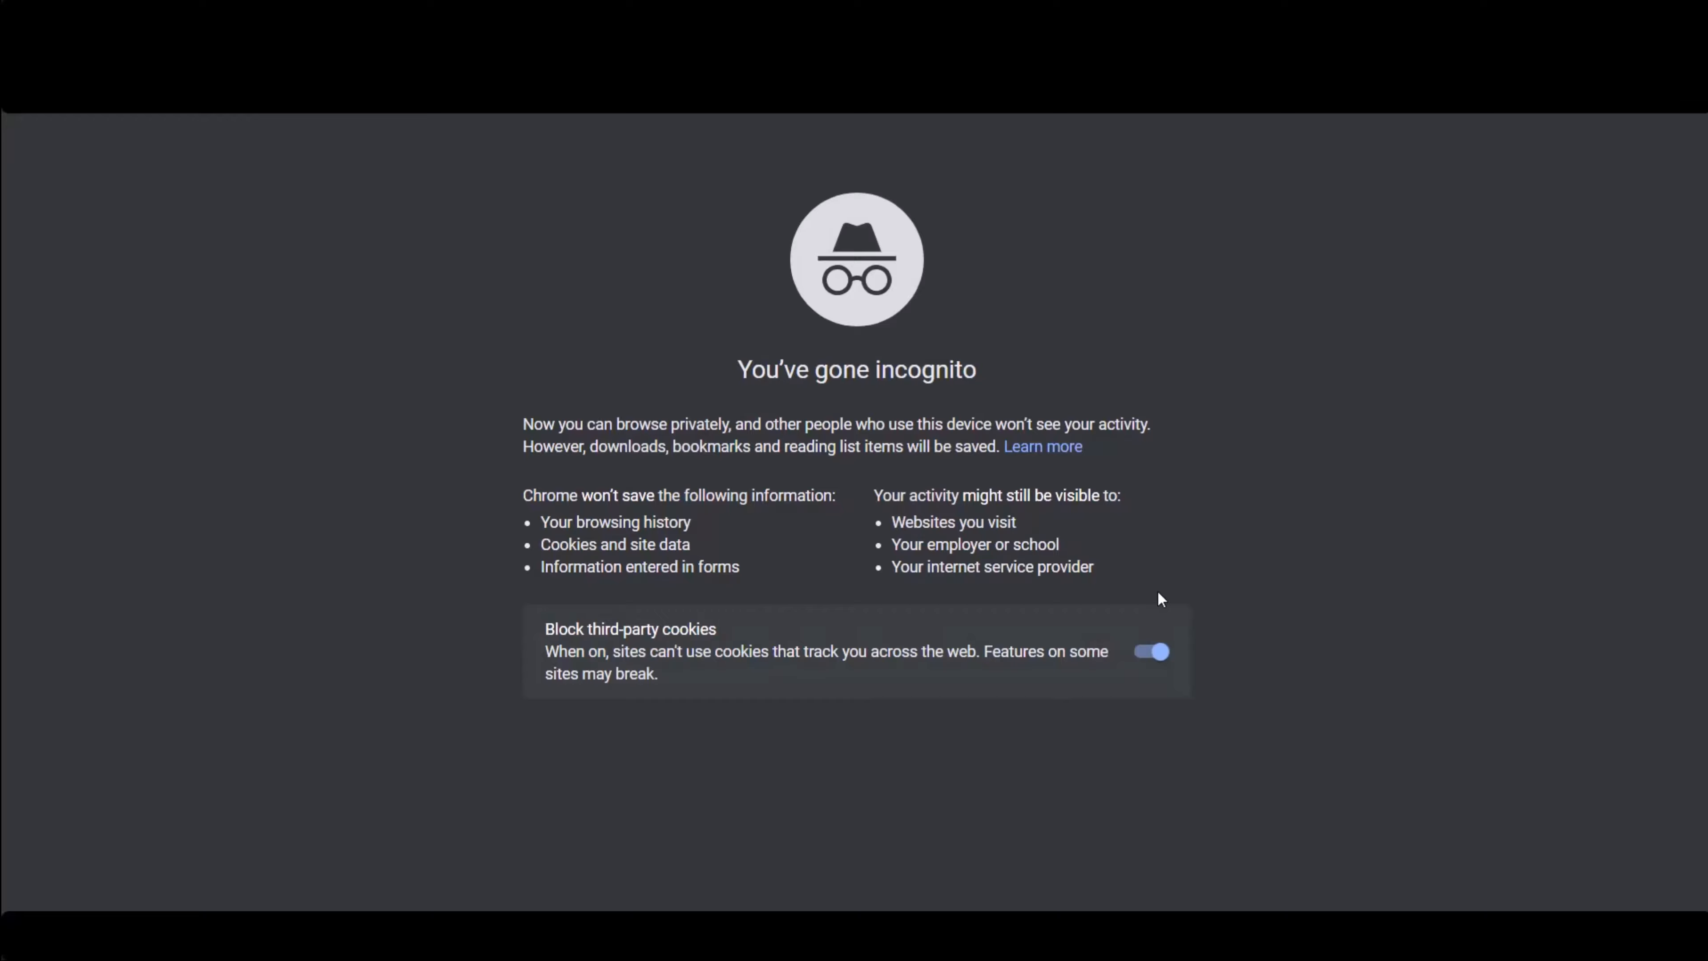
# - Reload the website and scroll through its homepage post
pyautogui.press('Return')
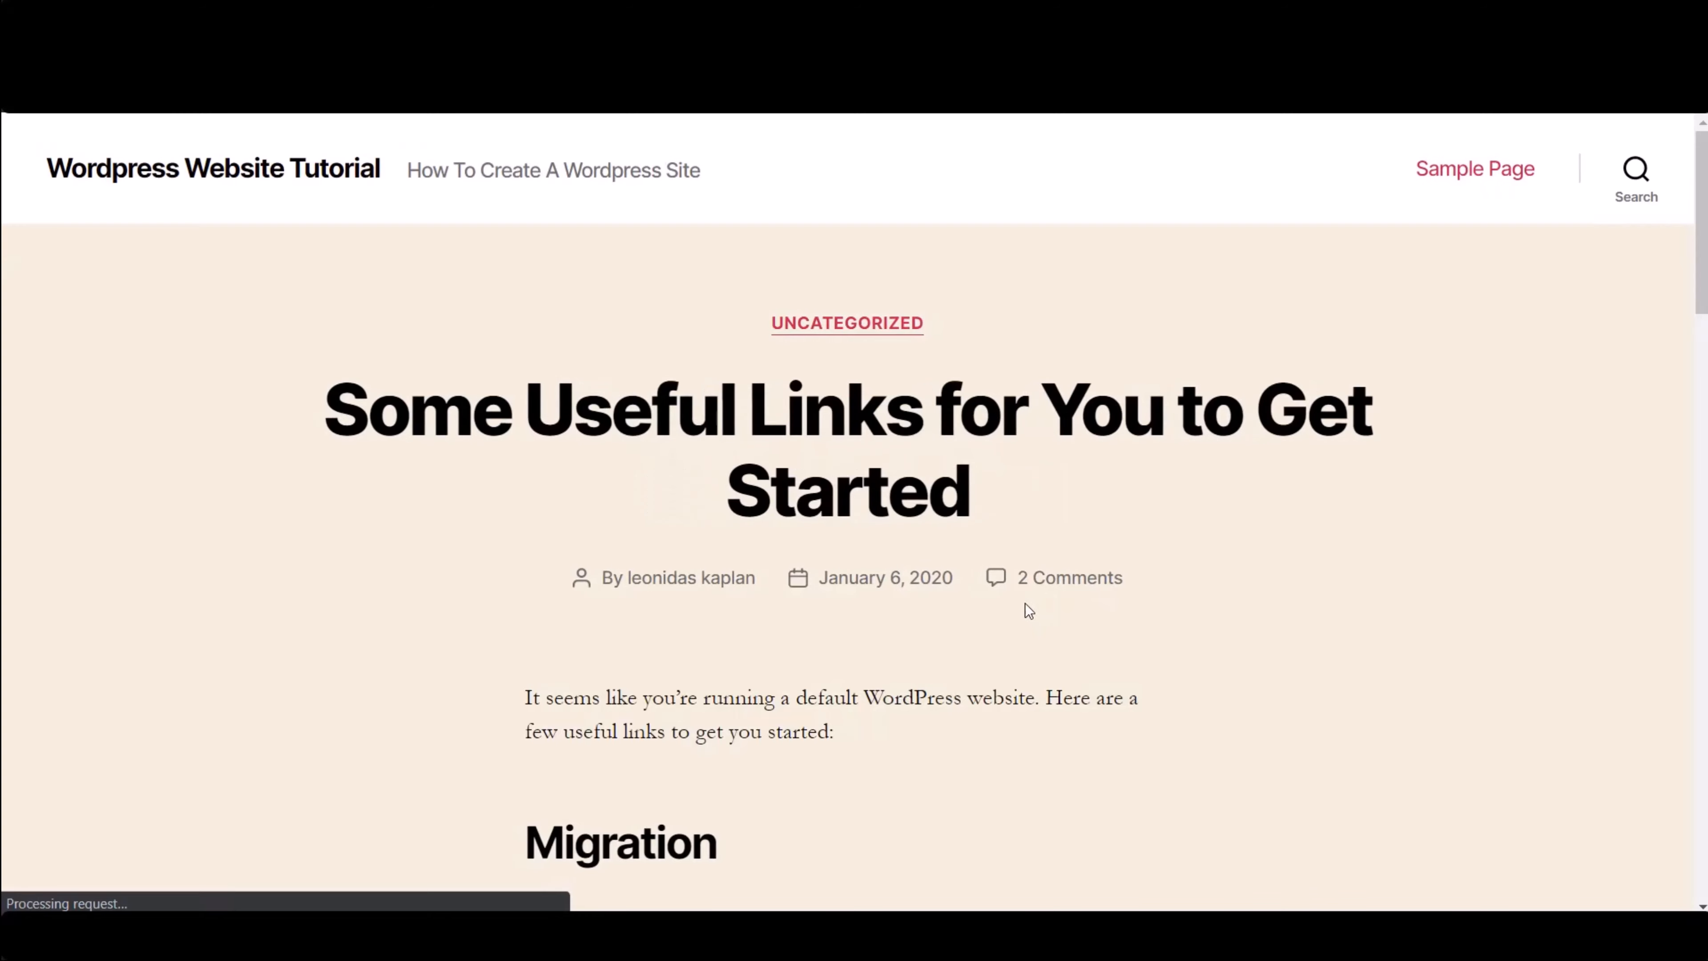
pyautogui.scroll(-2, 410, 357)
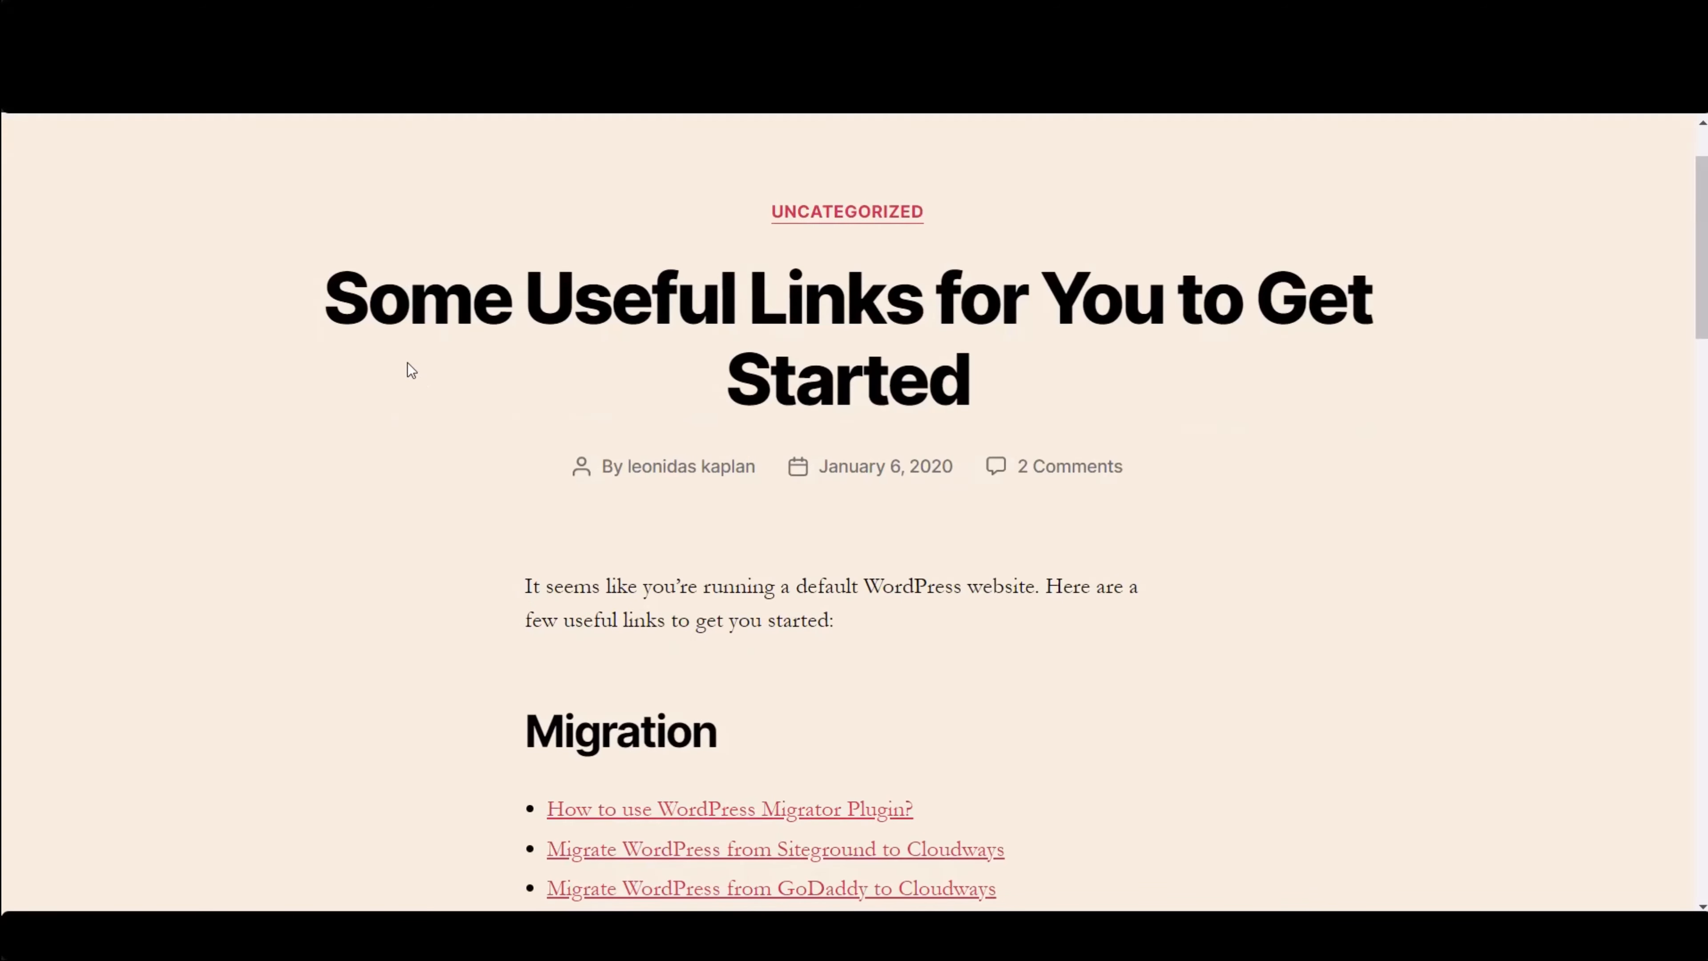
pyautogui.scroll(-10, 405, 369)
pyautogui.scroll(12, 406, 369)
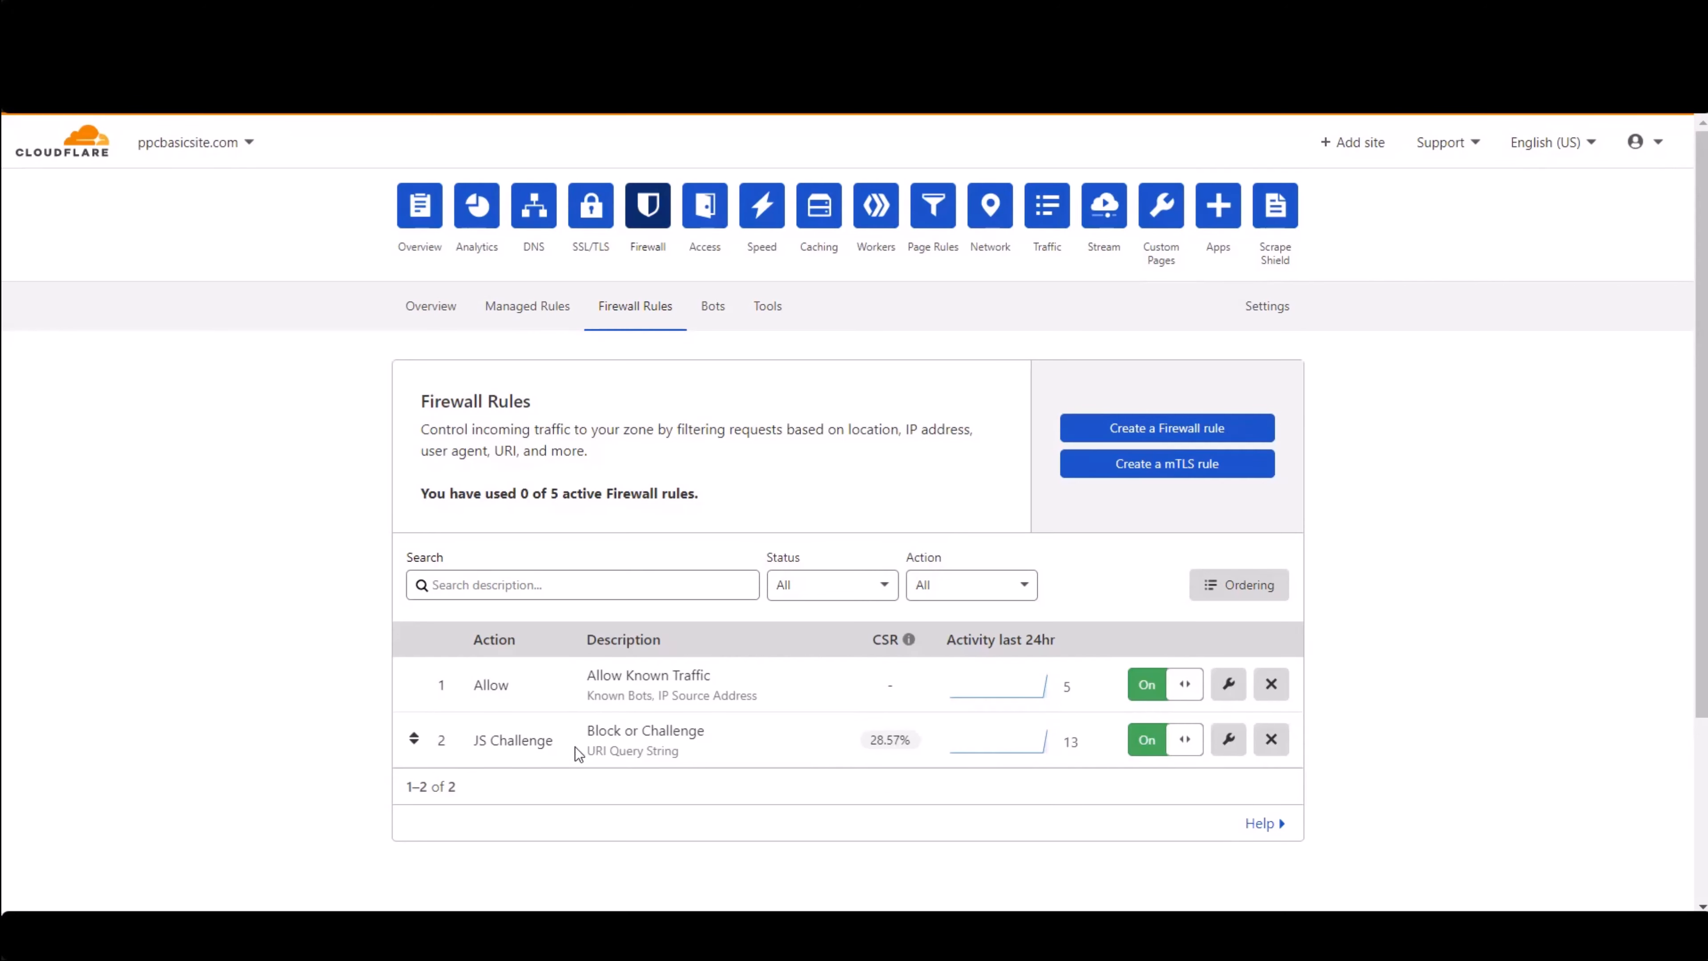
# - Change the rule's condition to Country does not equal United States and its action to Block
pyautogui.moveTo(891, 742)
pyautogui.click(1230, 741)
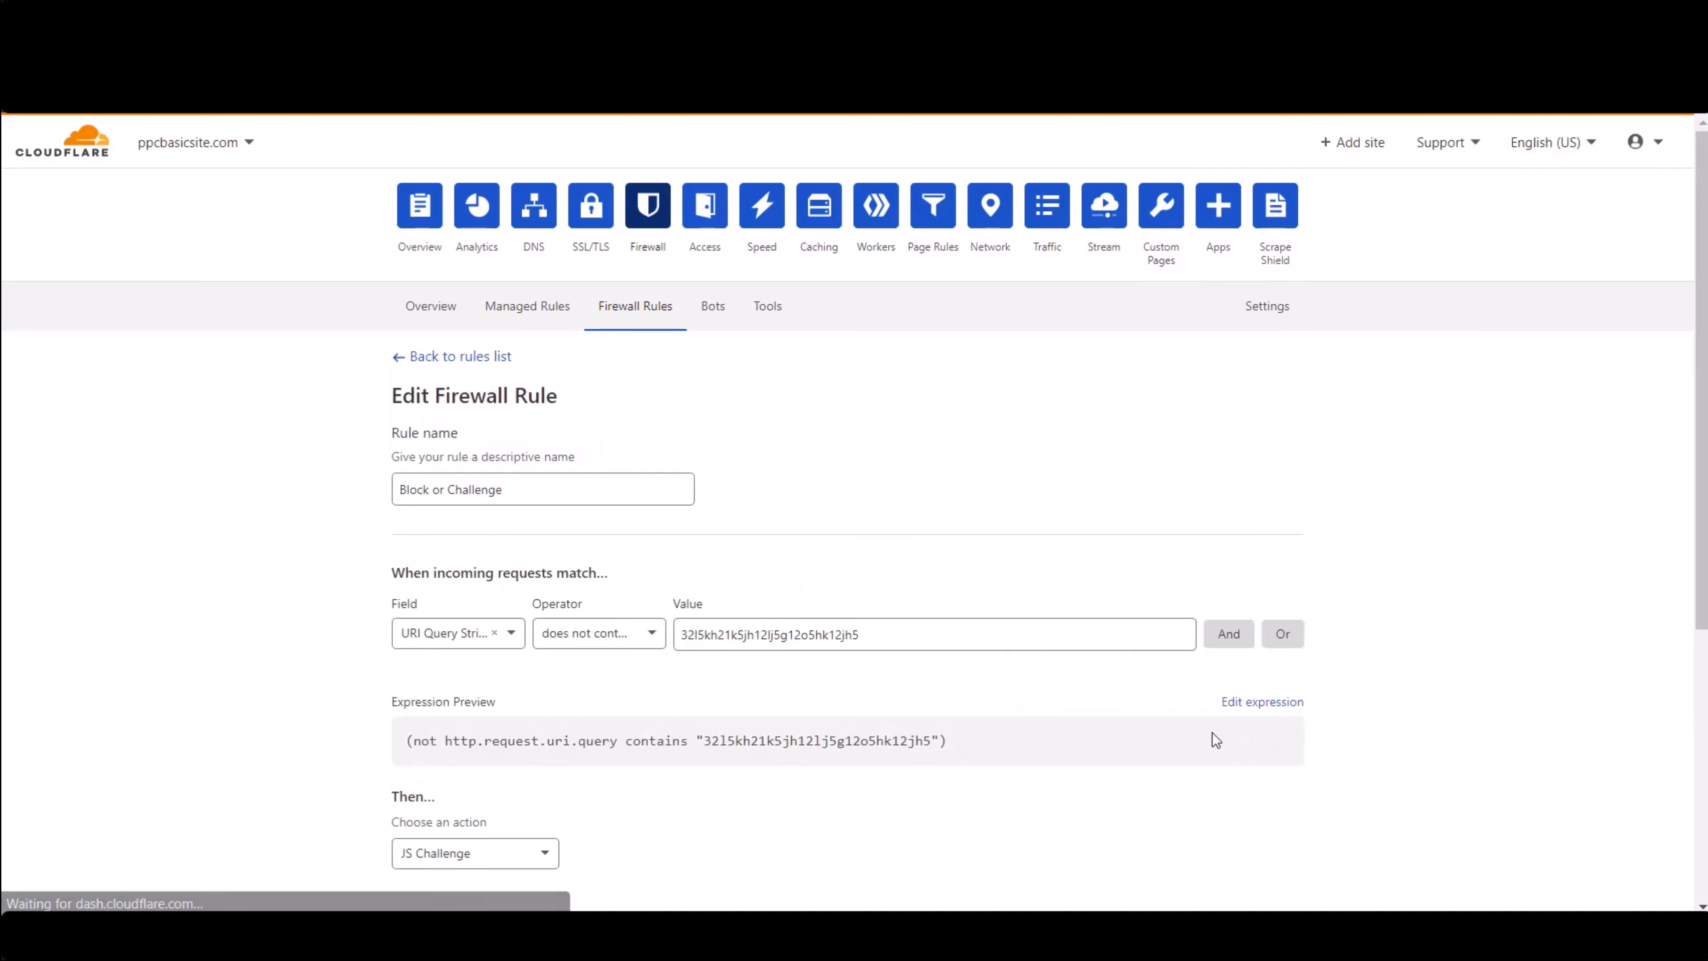
pyautogui.scroll(-5, 239, 611)
pyautogui.scroll(3, 450, 528)
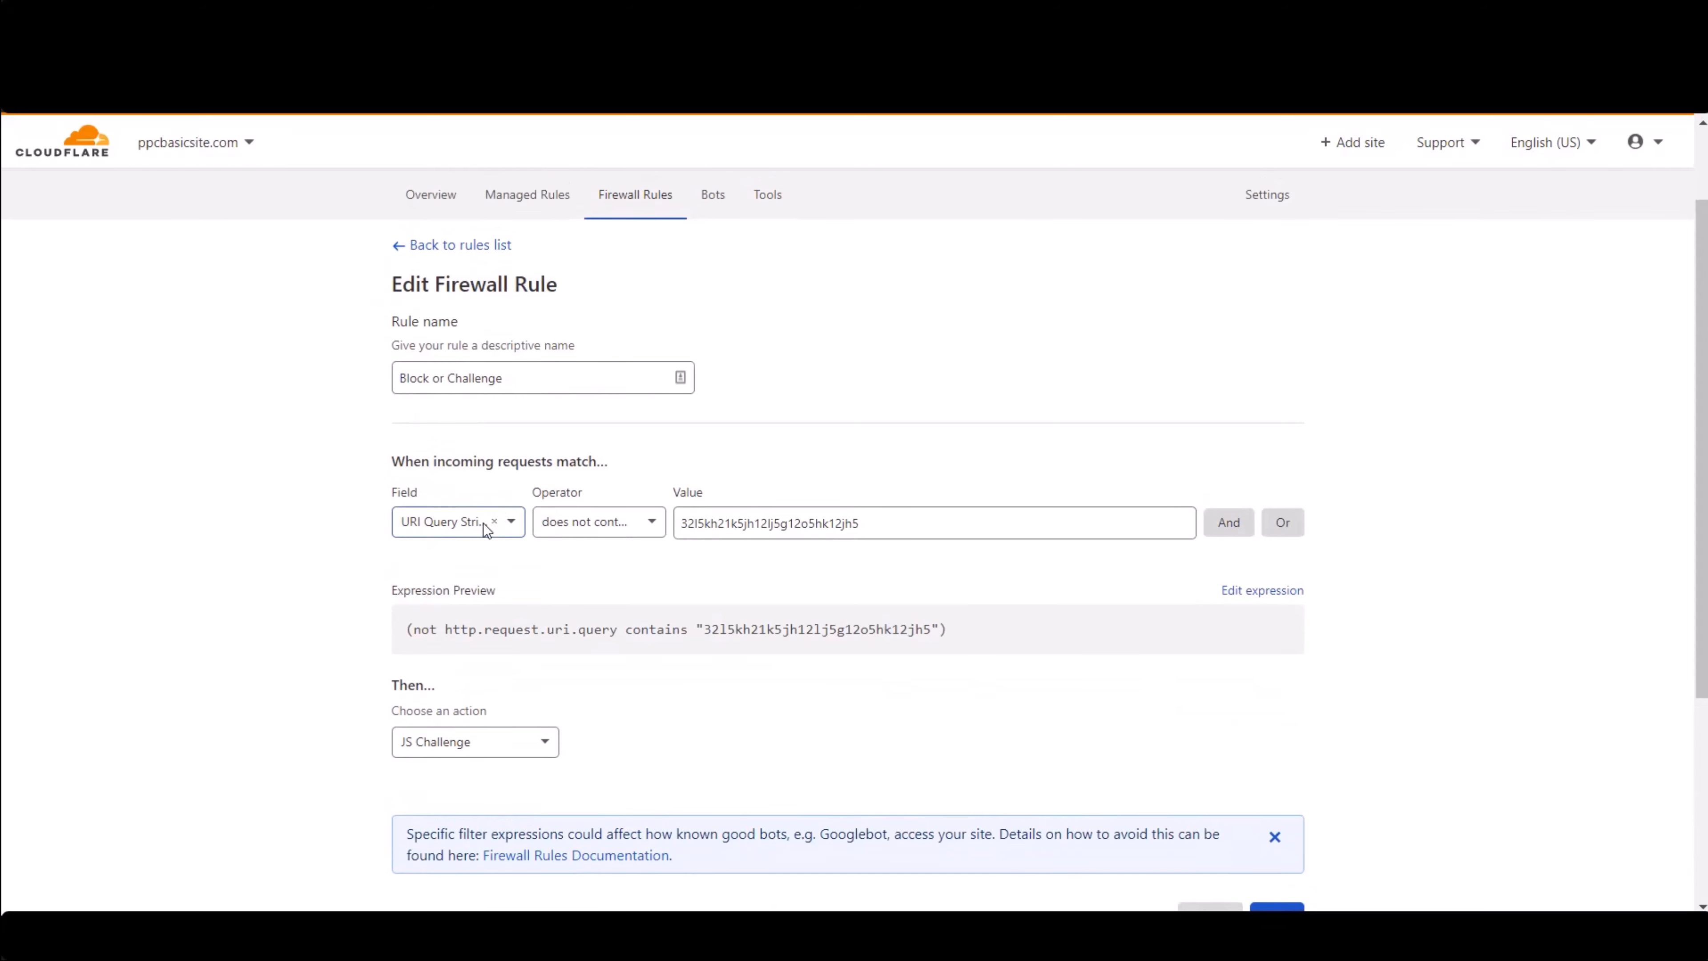
pyautogui.click(483, 524)
pyautogui.click(431, 626)
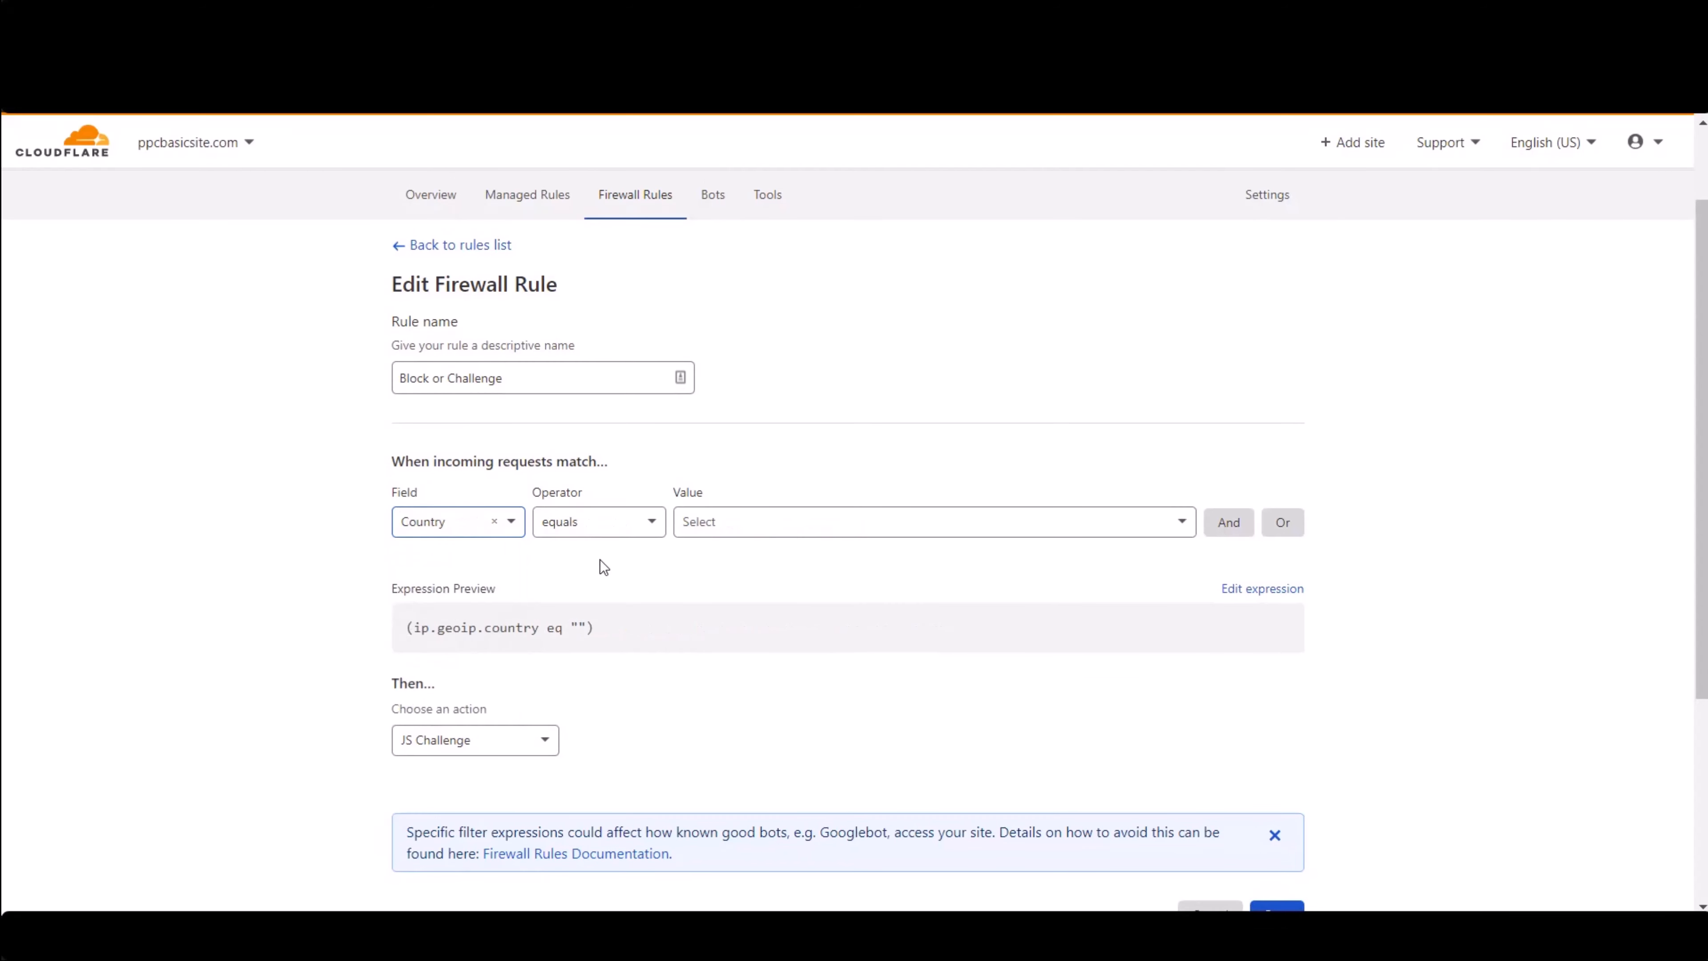
pyautogui.click(599, 522)
pyautogui.click(605, 591)
pyautogui.click(811, 522)
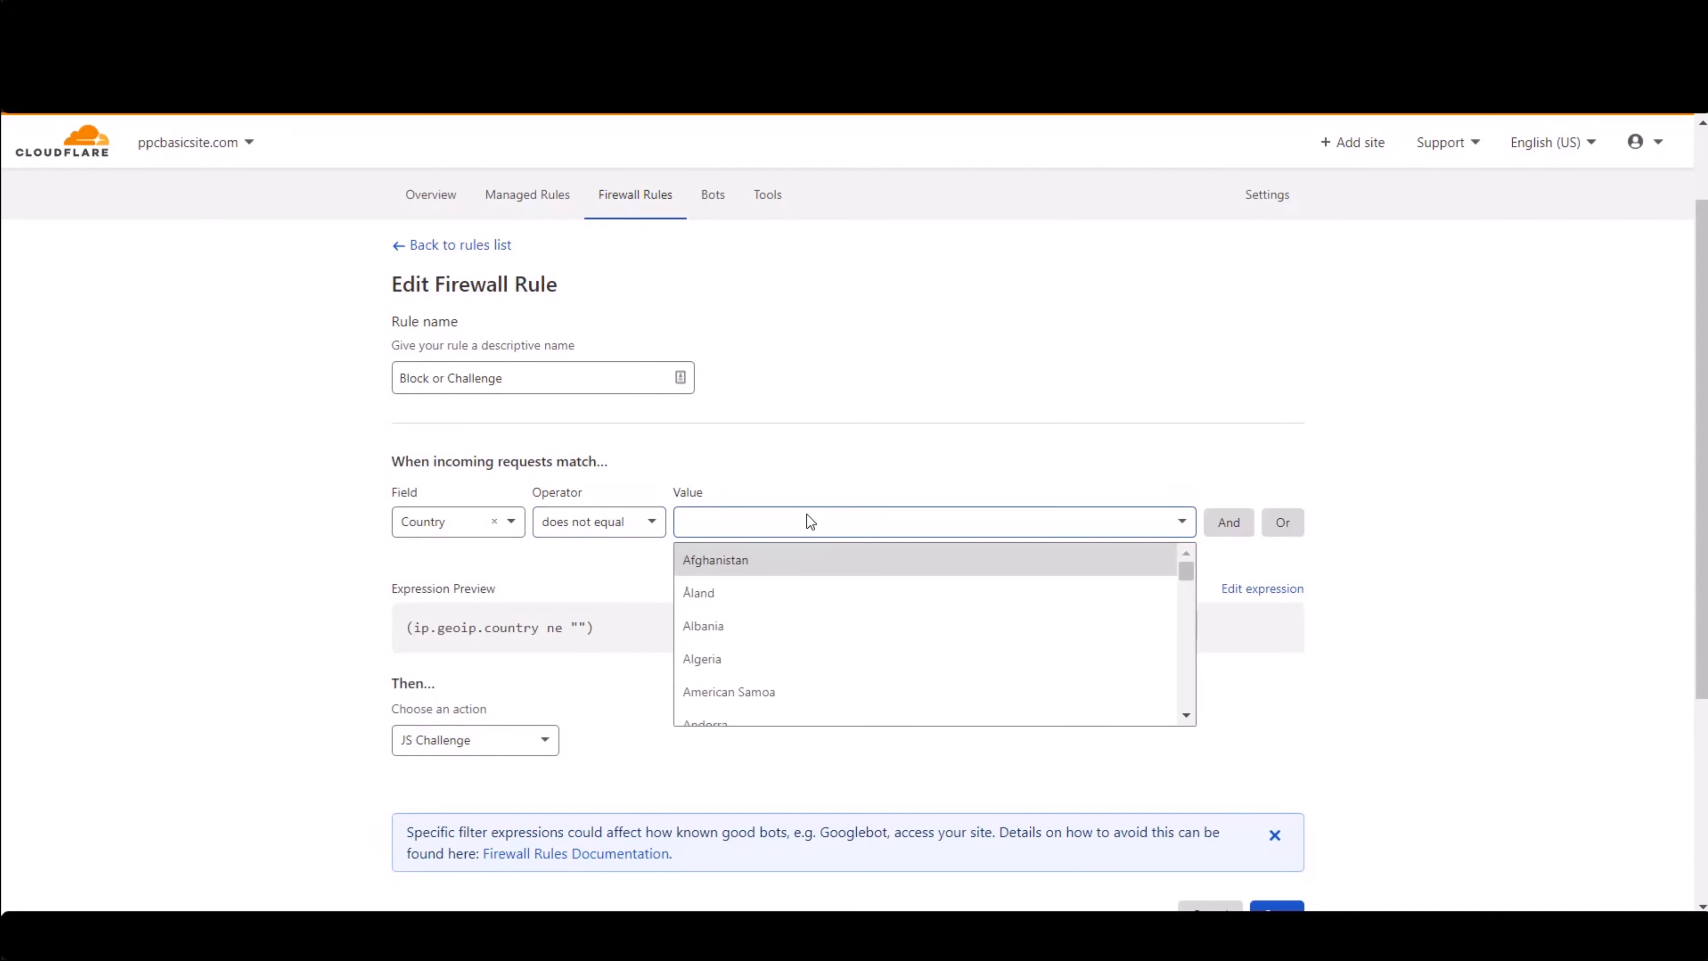
pyautogui.write('united')
pyautogui.click(776, 658)
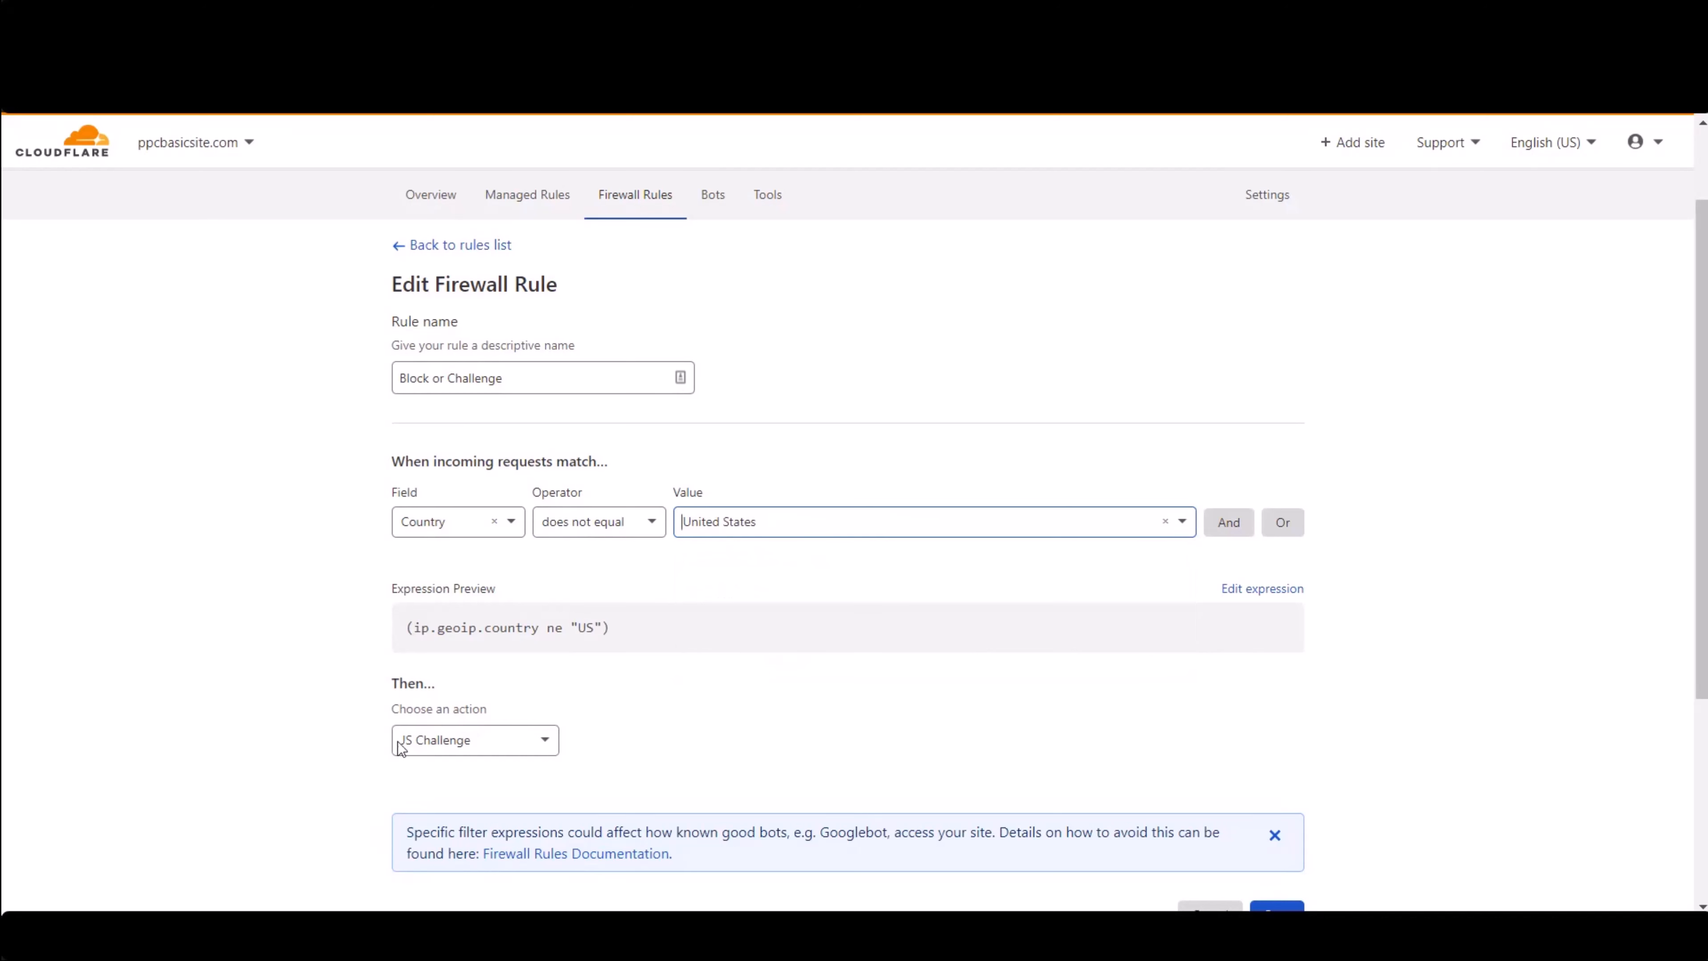
pyautogui.click(513, 747)
pyautogui.click(498, 779)
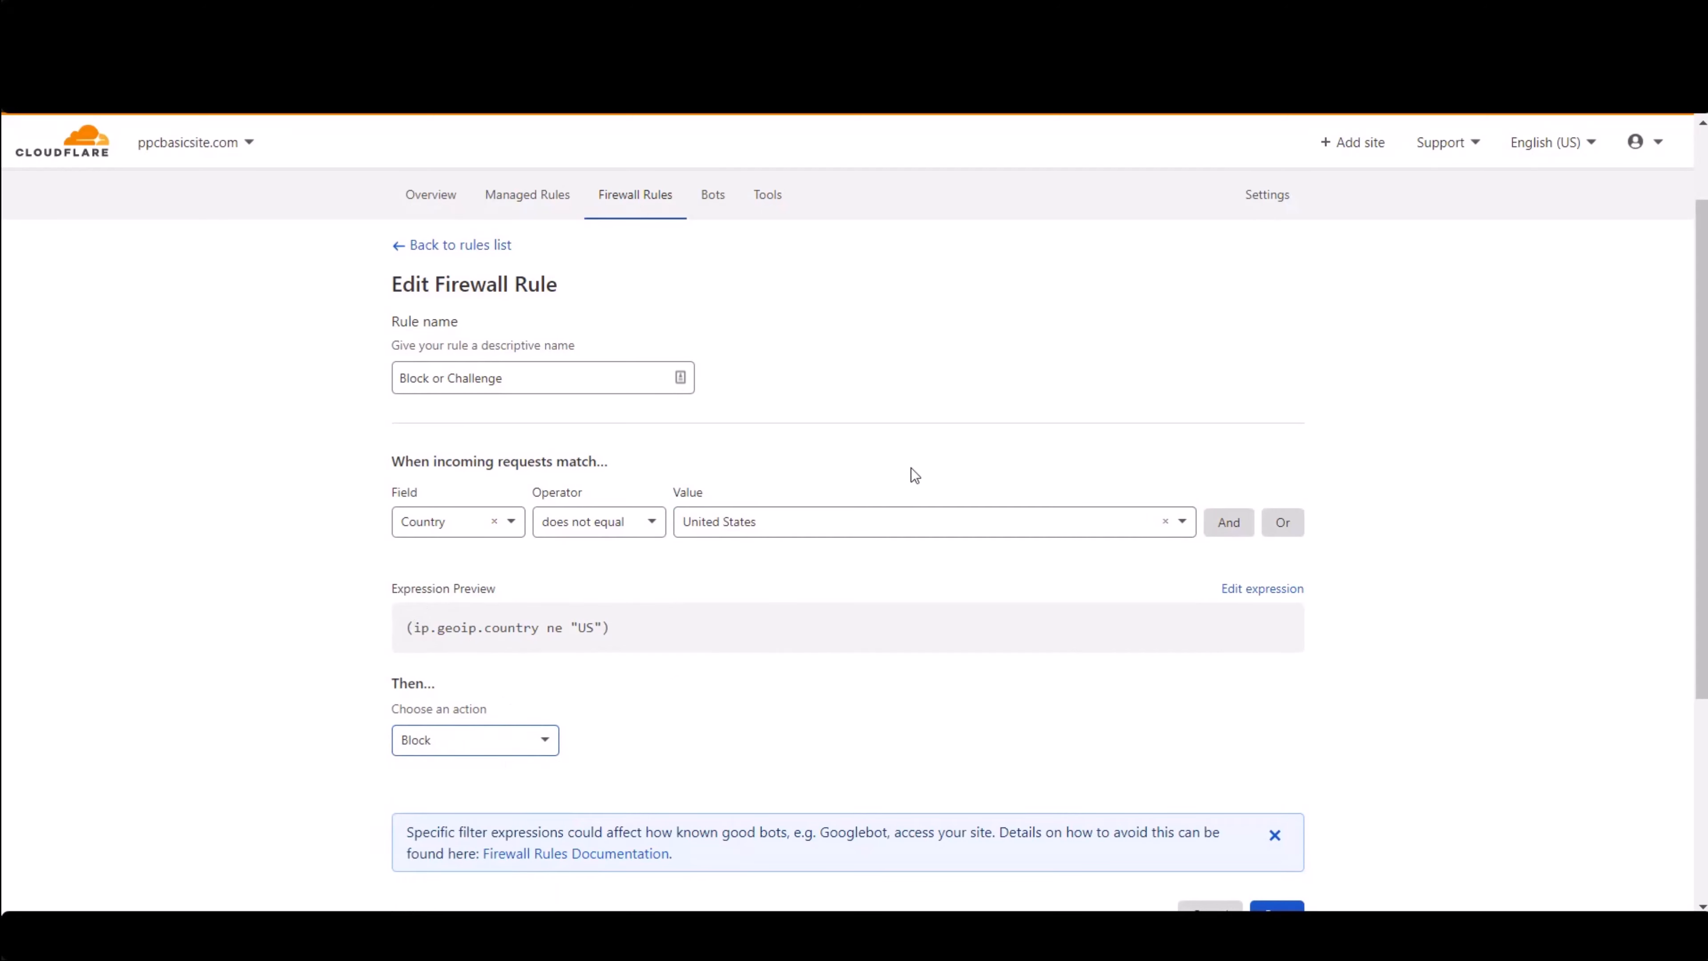
# - Change the rule's condition to Referer does not contain google
pyautogui.click(431, 524)
pyautogui.moveTo(516, 592); pyautogui.dragTo(517, 626)
pyautogui.click(438, 622)
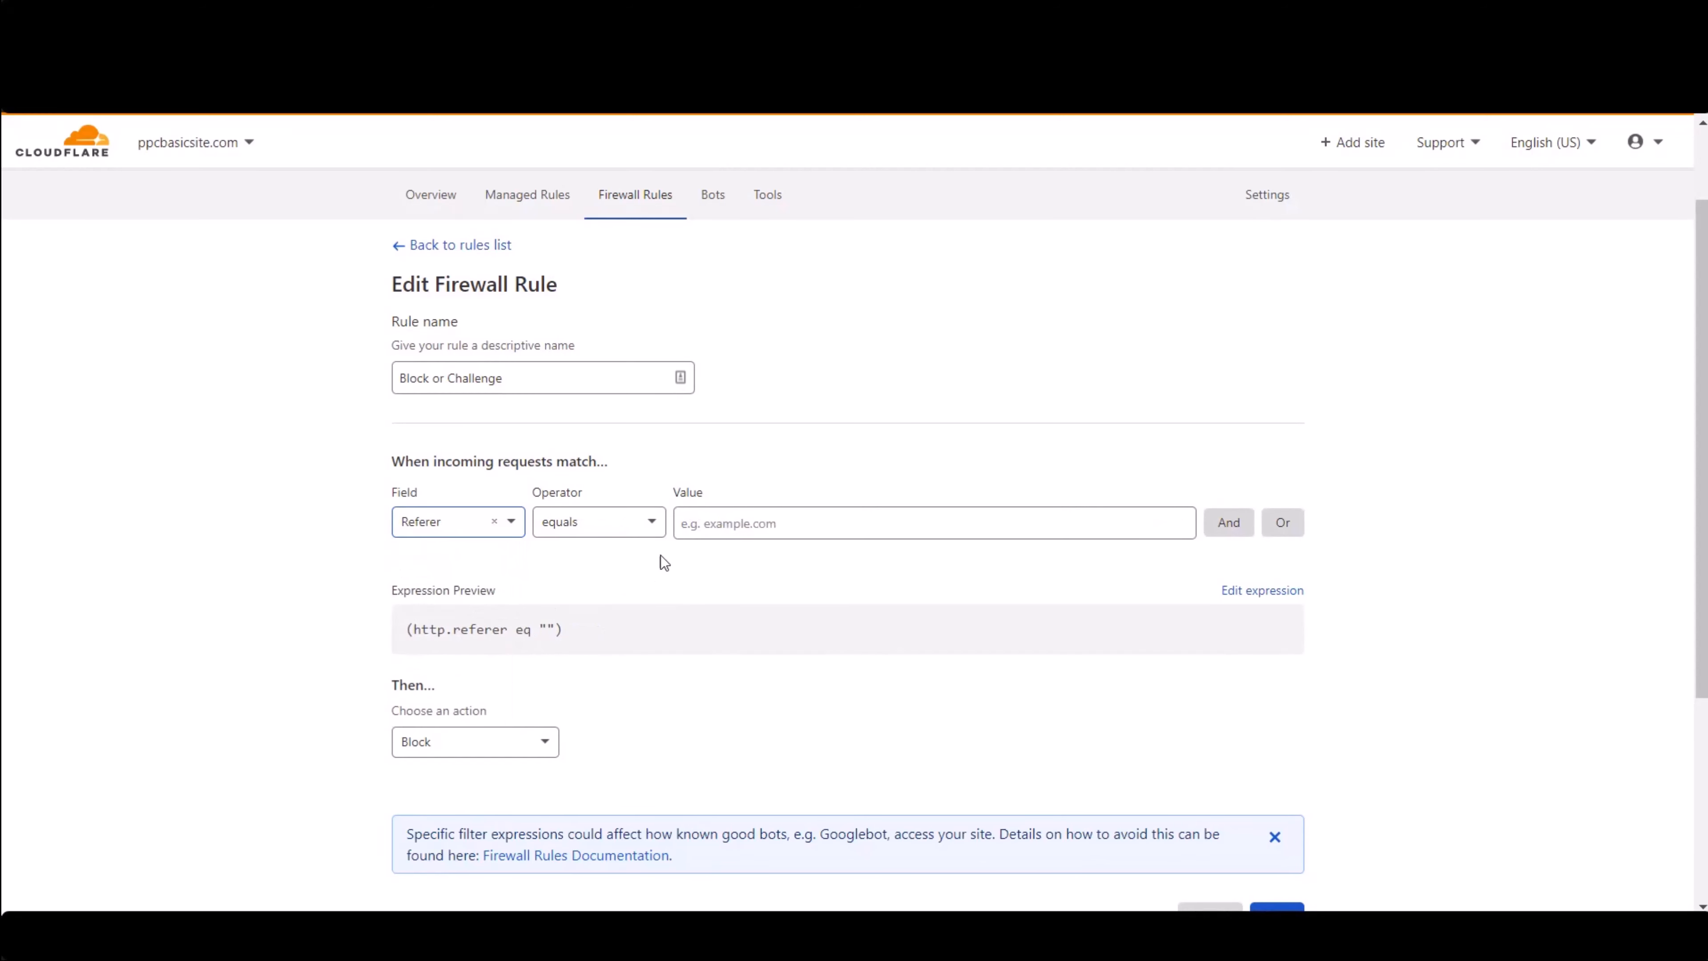
pyautogui.click(660, 522)
pyautogui.click(585, 659)
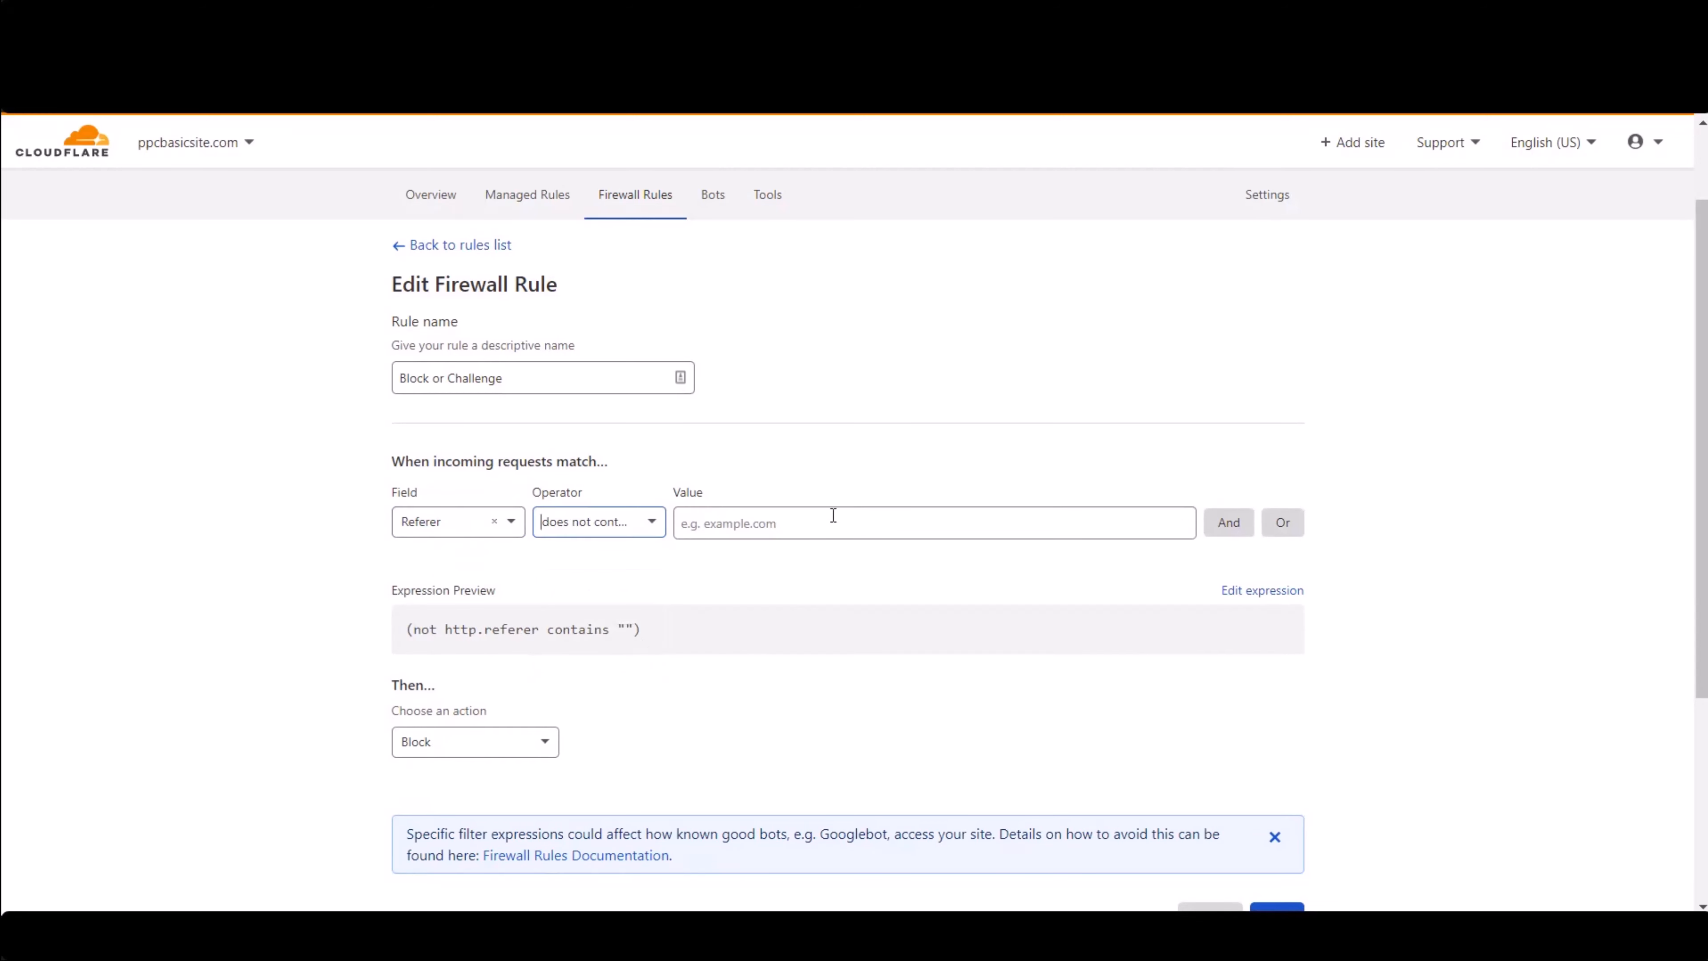
pyautogui.click(835, 519)
pyautogui.write('google')
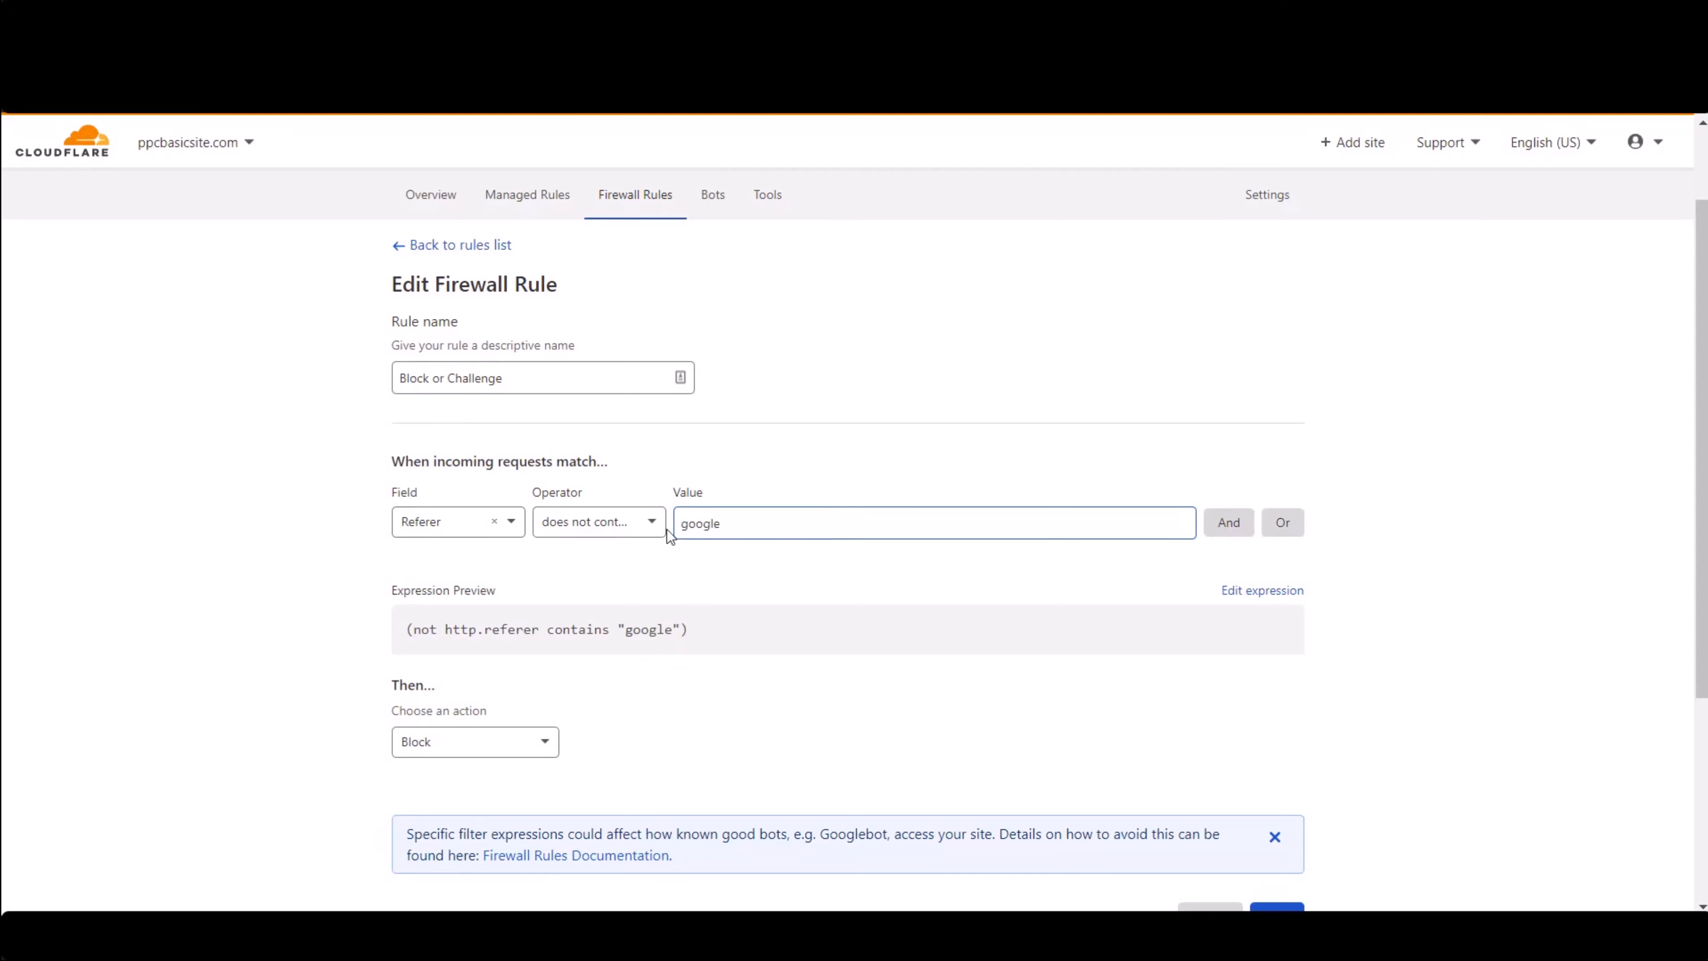
# - Add an Or condition where Referer does not contain bing
pyautogui.click(1283, 522)
pyautogui.click(422, 619)
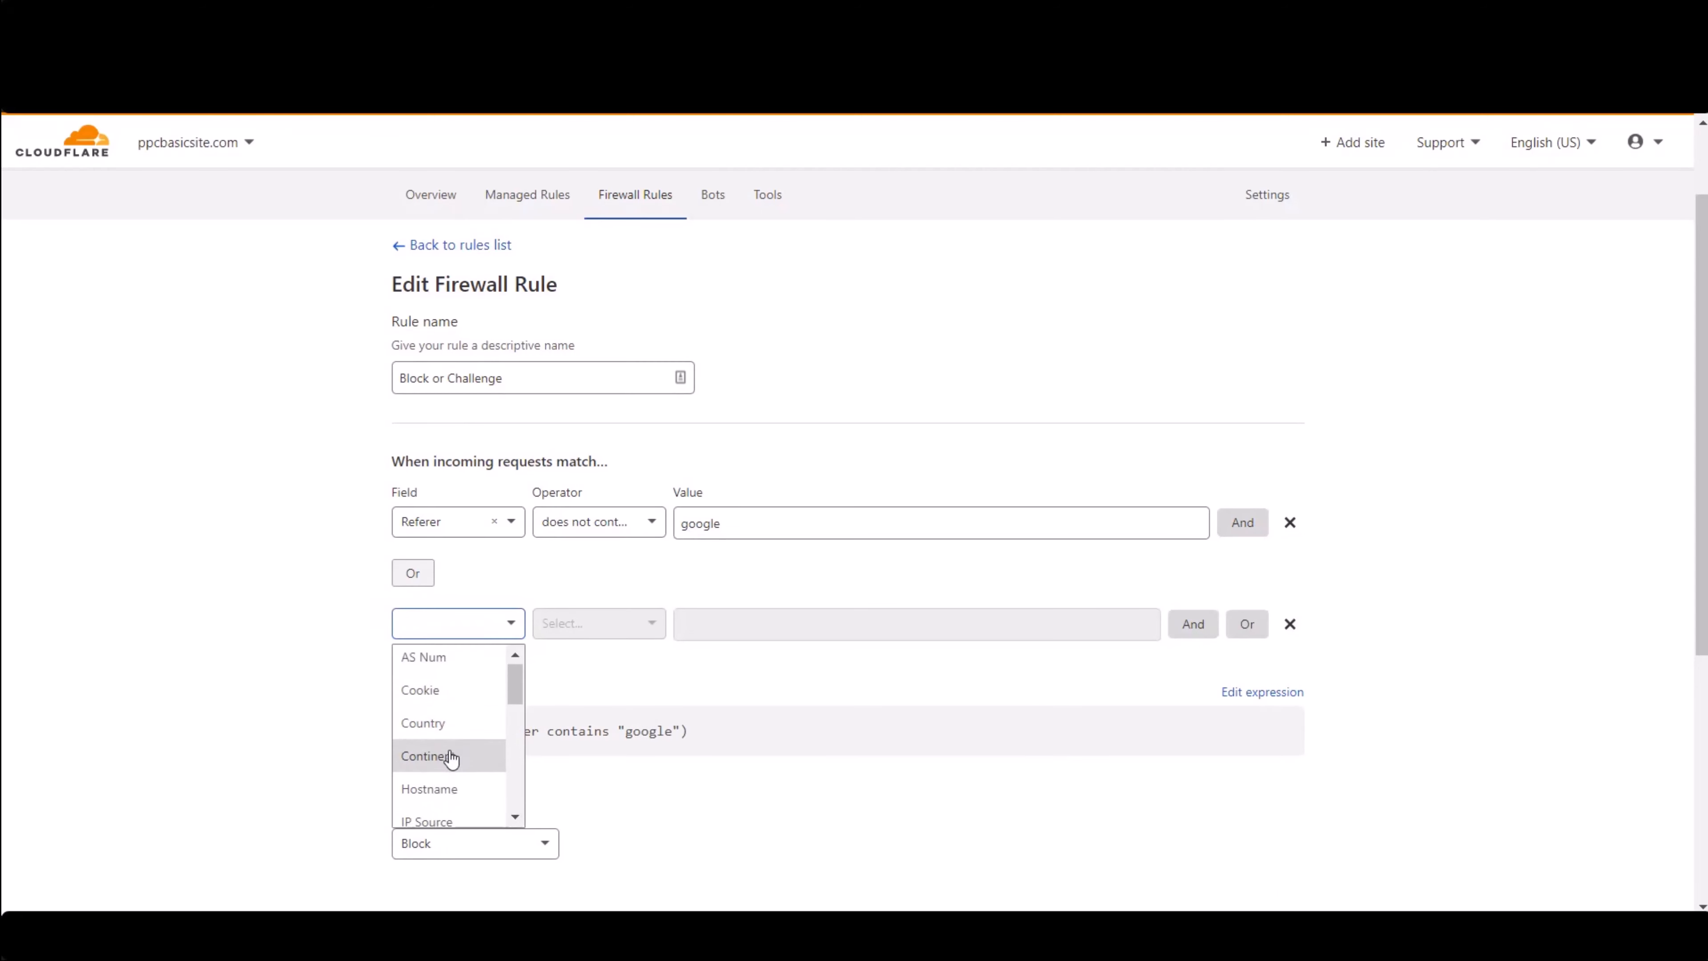
pyautogui.scroll(-5, 461, 747)
pyautogui.scroll(5, 469, 720)
pyautogui.click(450, 663)
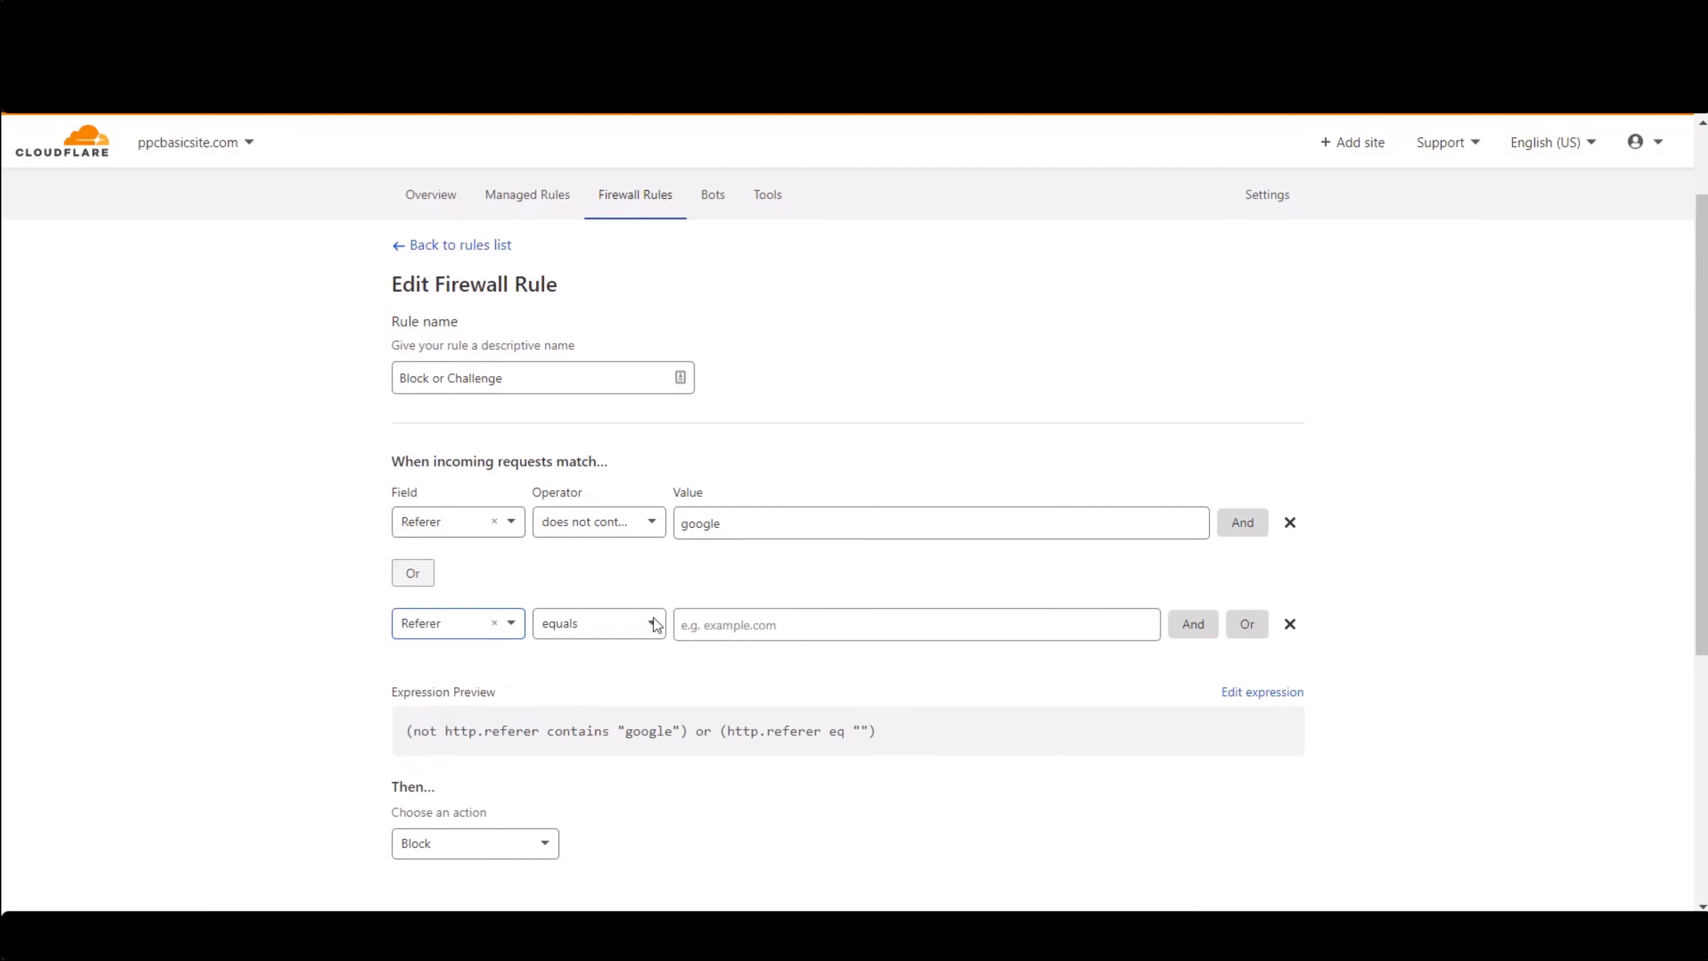
pyautogui.click(746, 611)
pyautogui.write('bing')
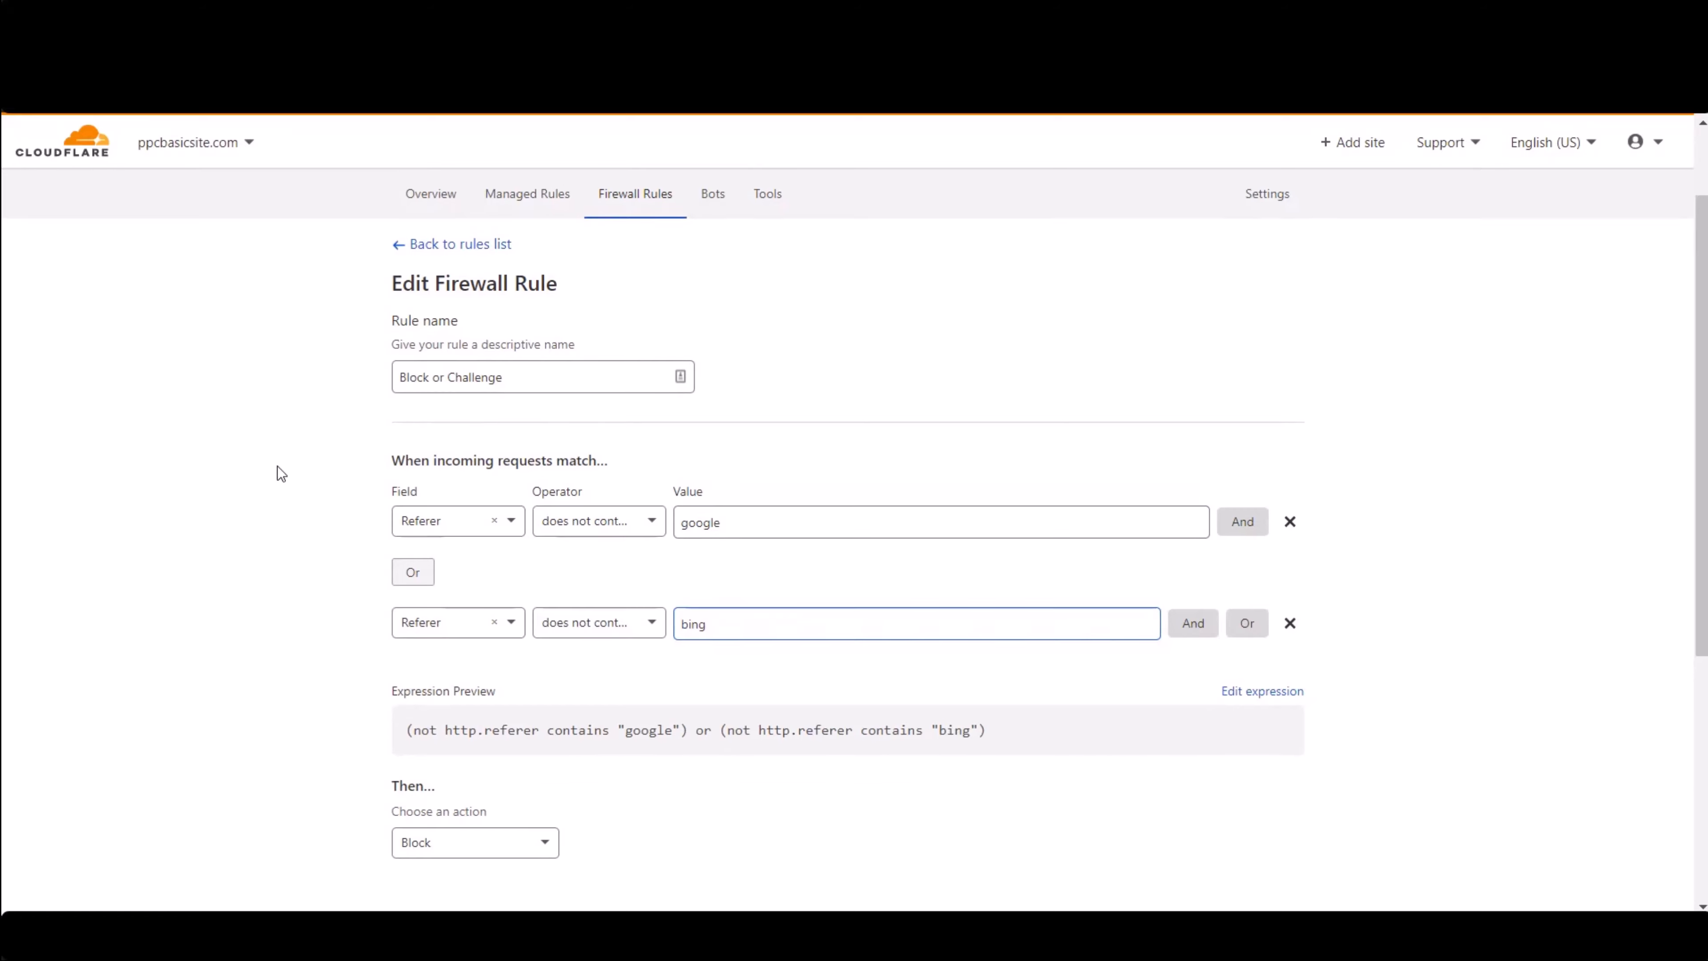
# - Cancel the edits to the firewall rule
pyautogui.scroll(-3, 1224, 696)
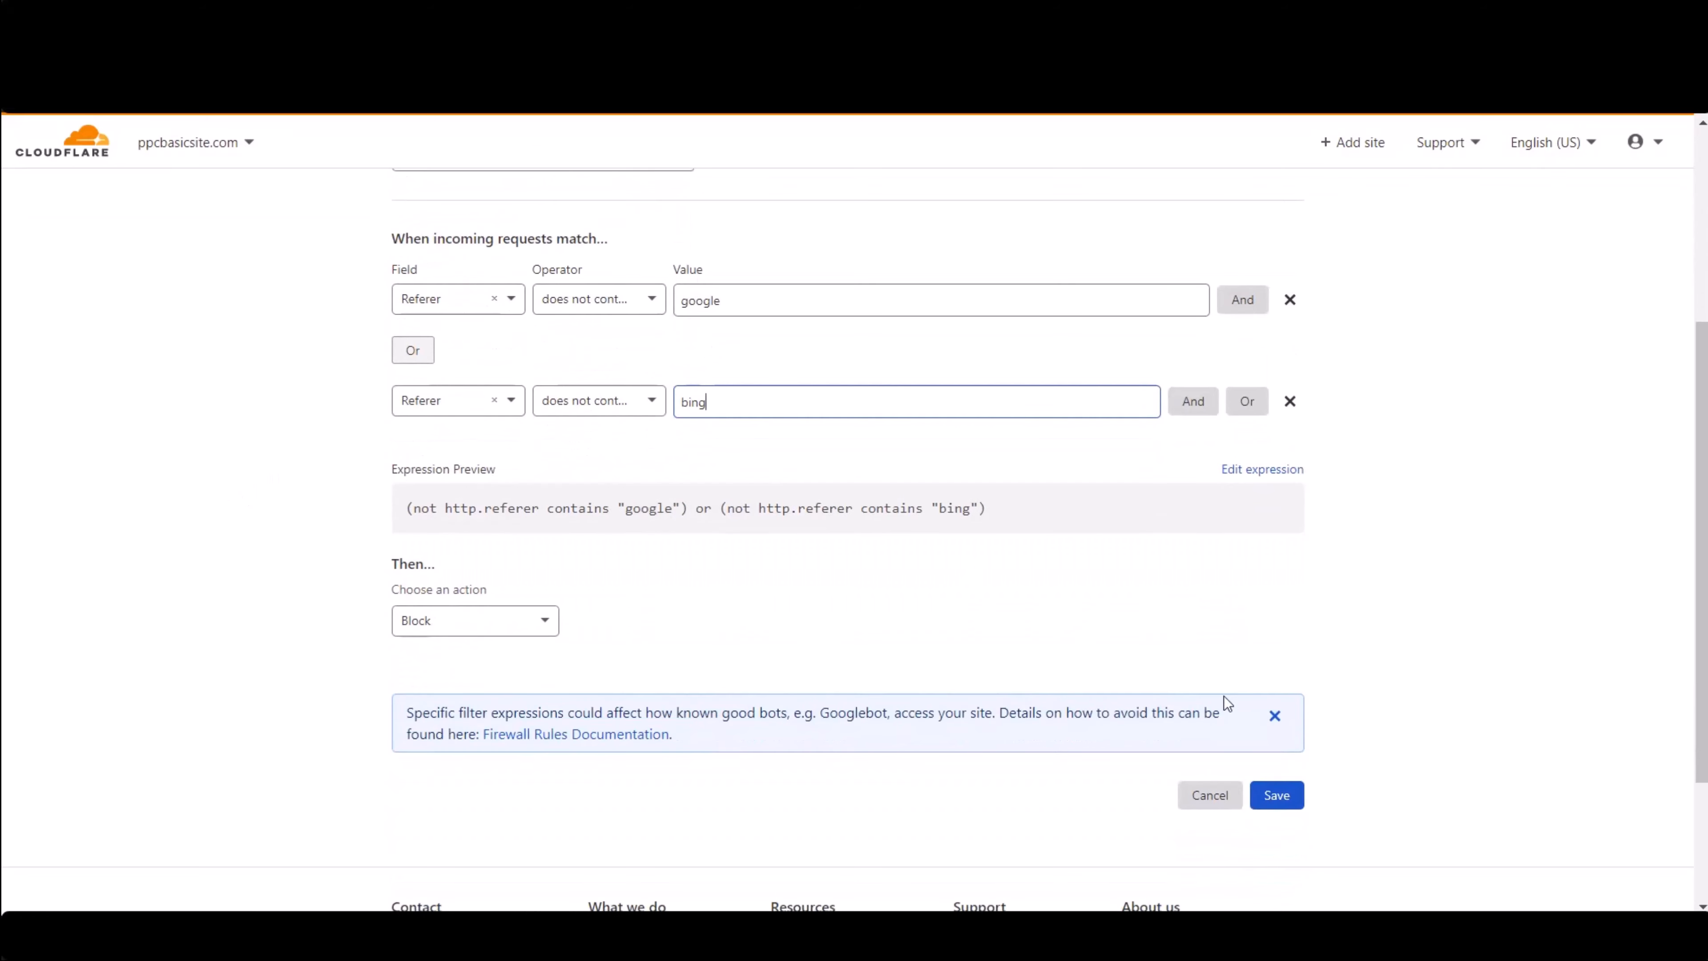
pyautogui.click(1211, 796)
pyautogui.click(1082, 572)
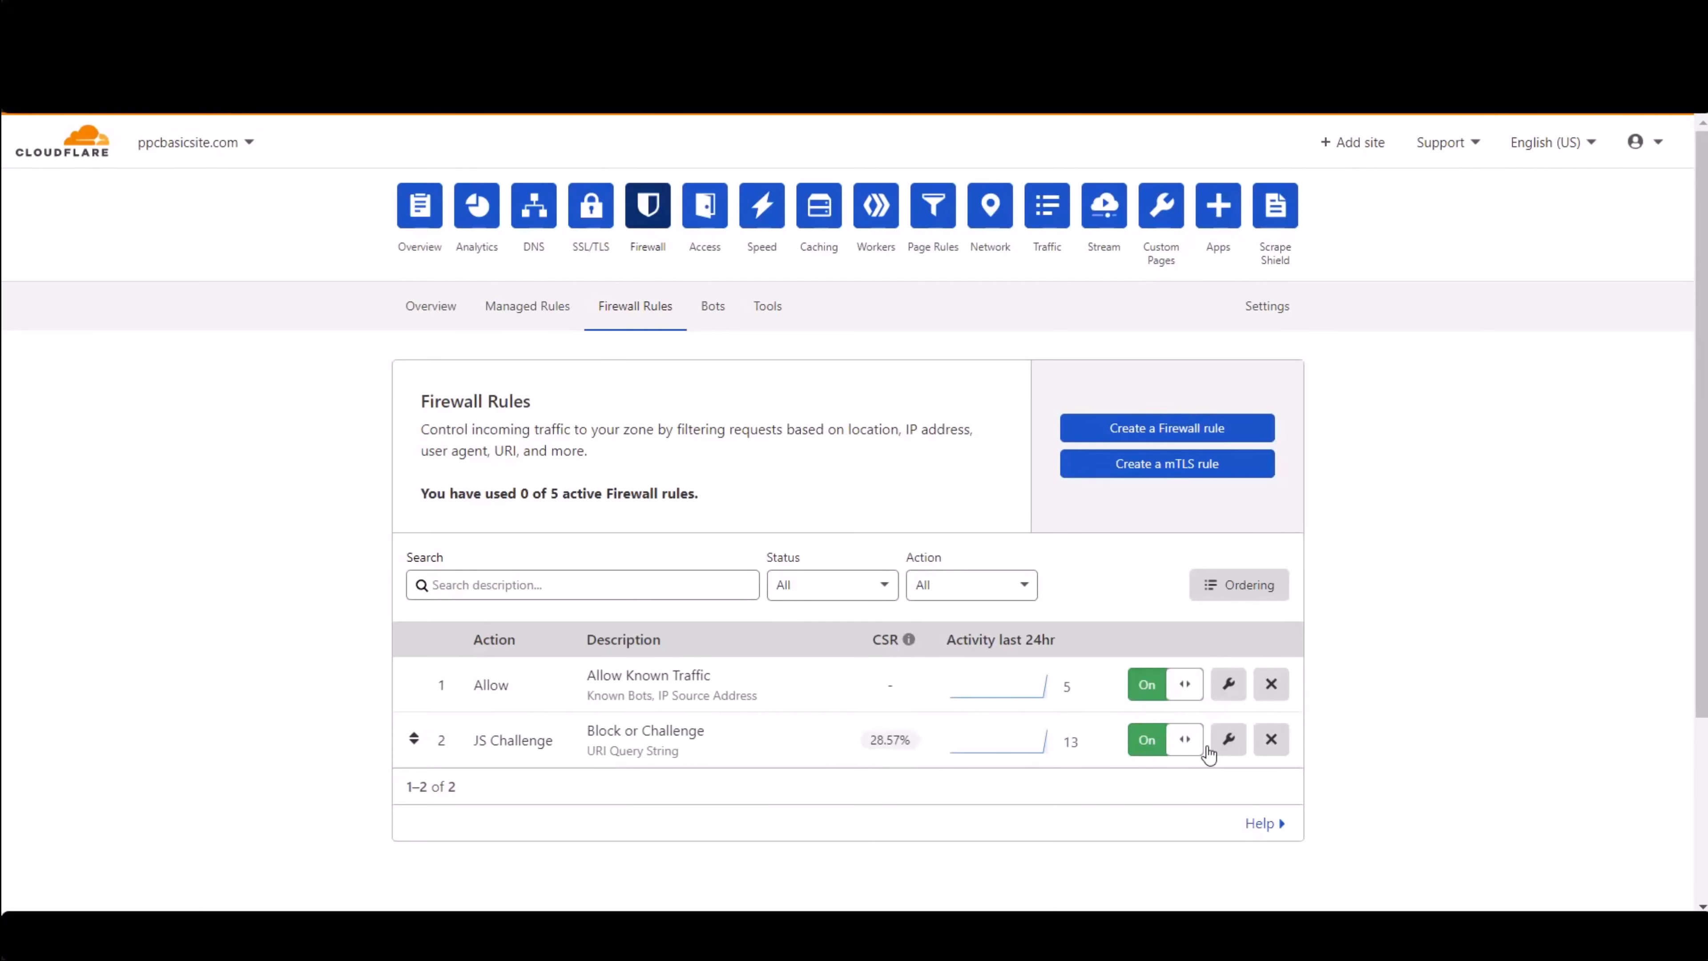
# - Rename the Block or Challenge rule to Challenge and save it
pyautogui.click(1233, 745)
pyautogui.scroll(-2, 507, 610)
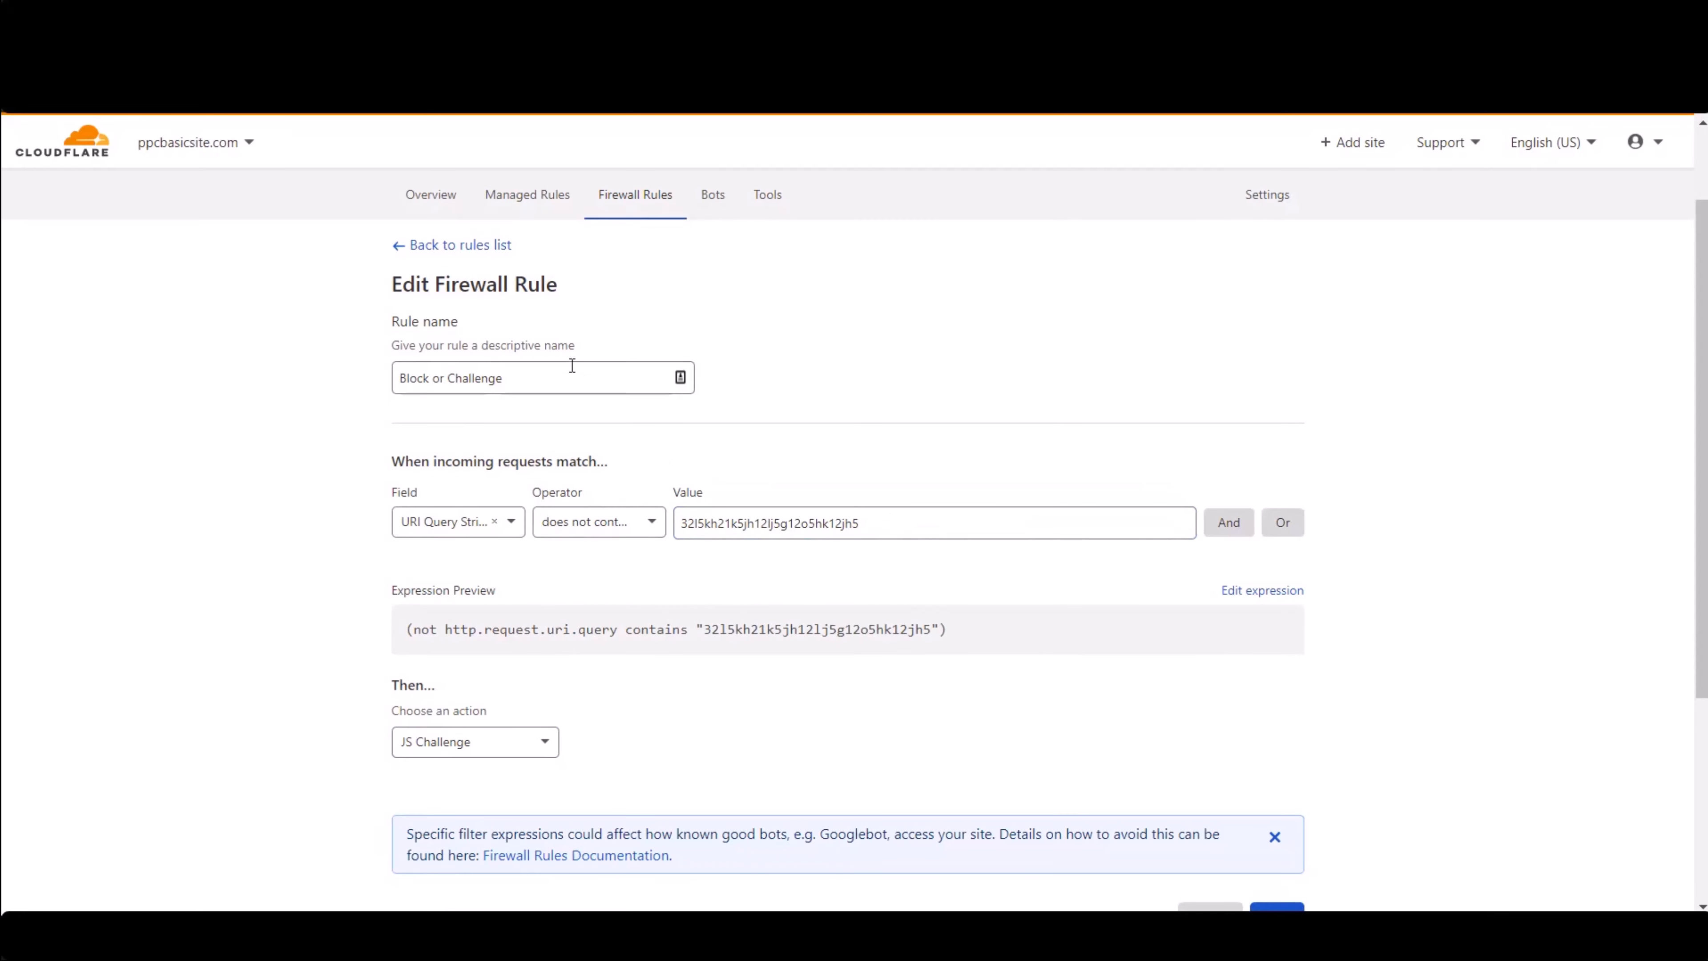
pyautogui.click(445, 378)
pyautogui.hotkey('shift', 'Home')
pyautogui.press('BackSpace')
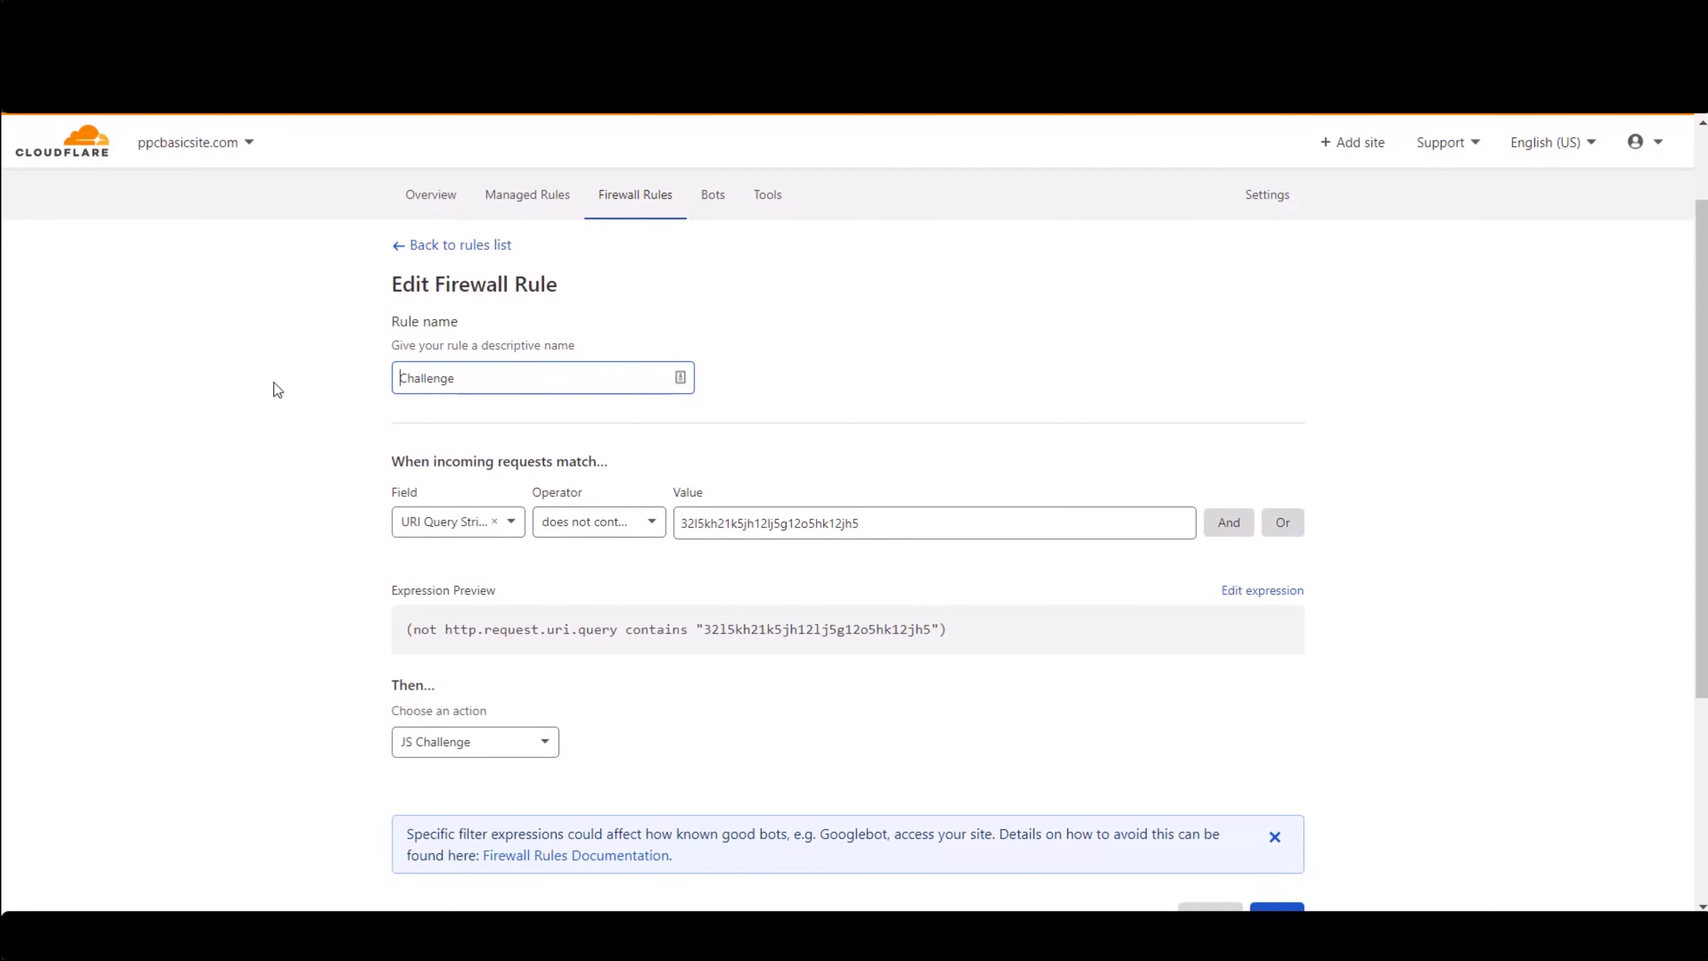
pyautogui.scroll(-5, 1256, 638)
pyautogui.scroll(2, 169, 324)
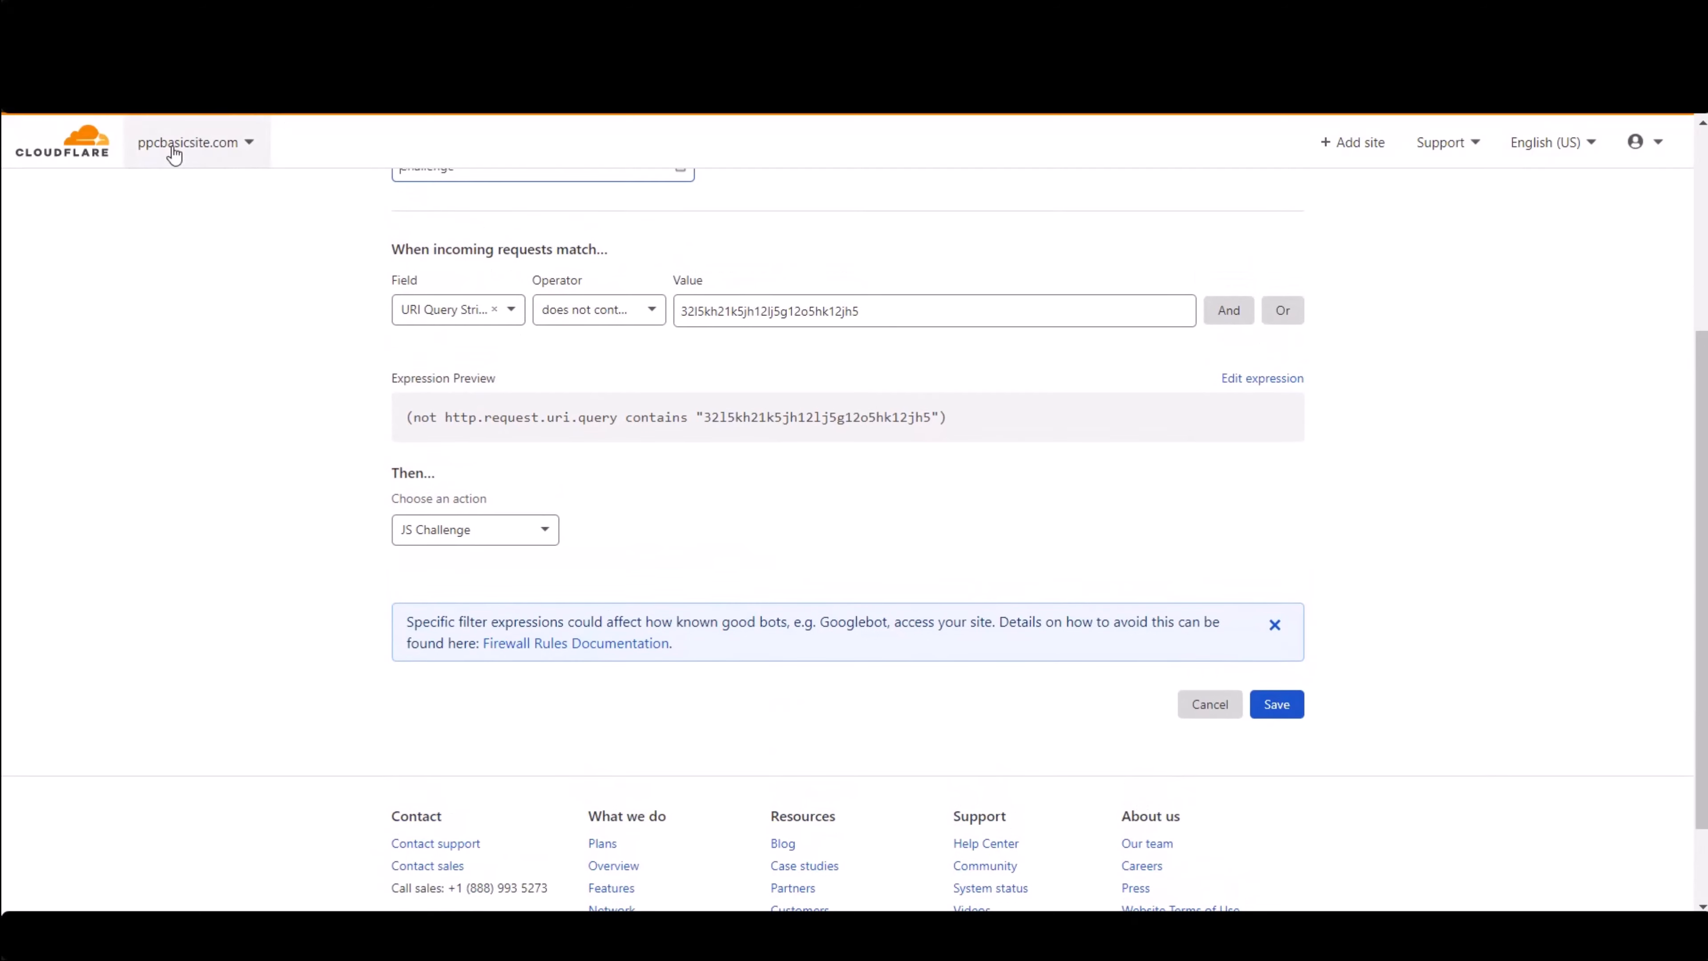
pyautogui.click(1287, 708)
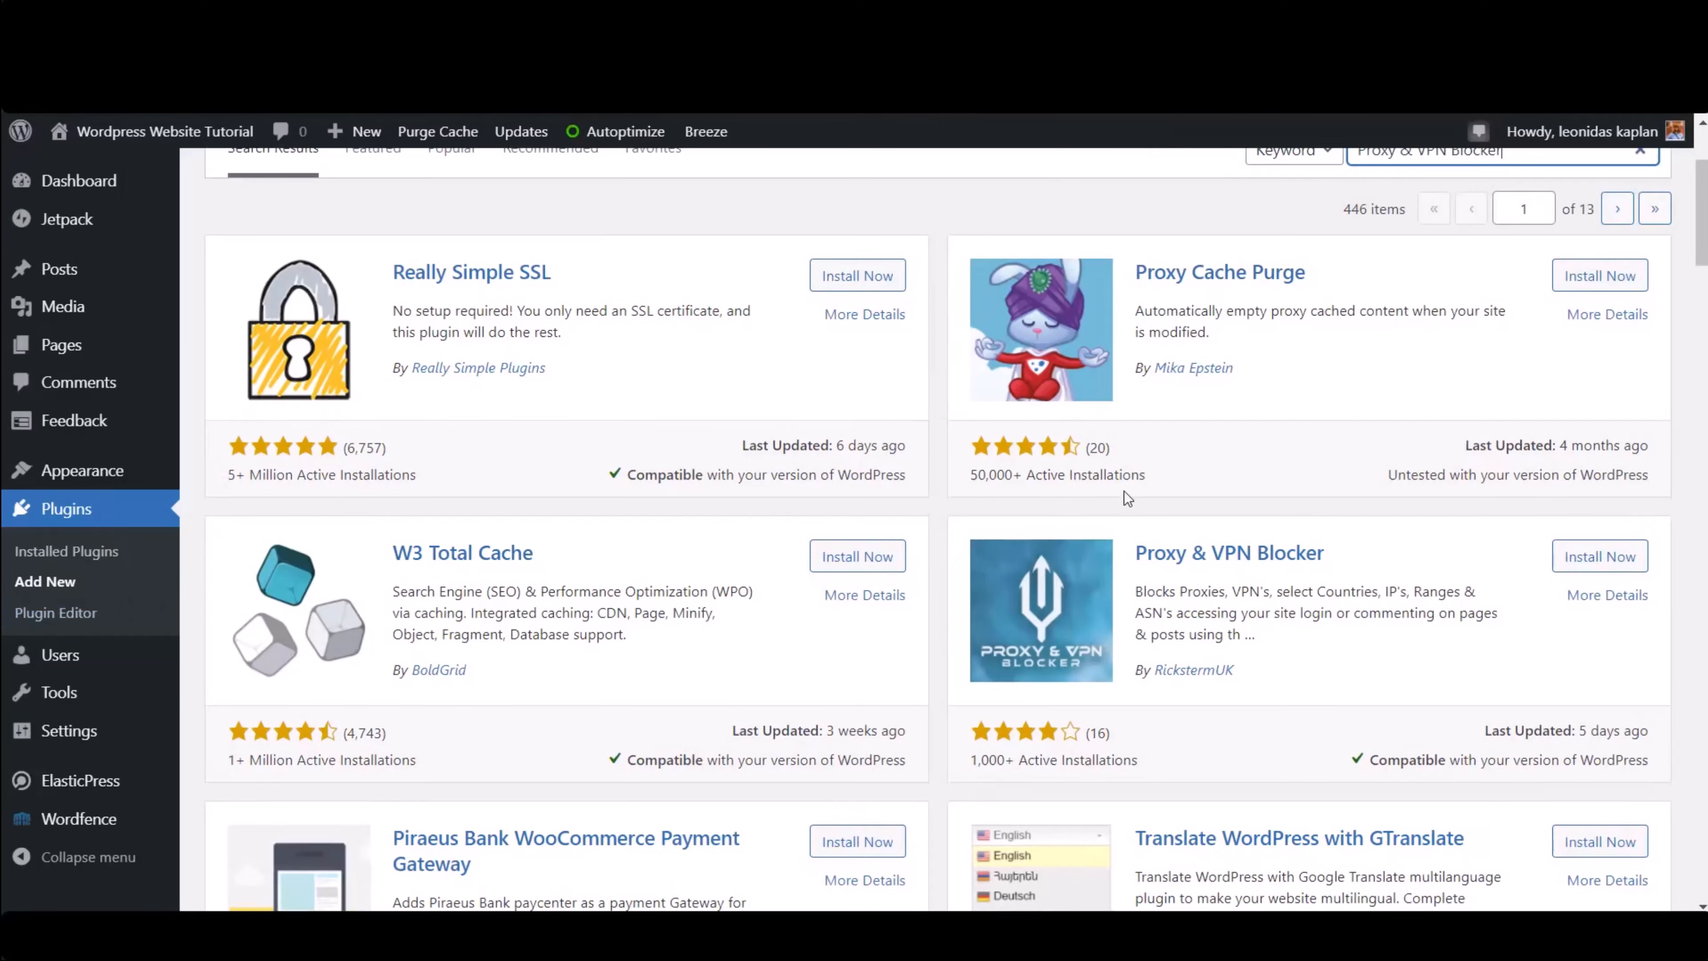
# - Install the Proxy & VPN Blocker plugin from the WordPress plugin search results
pyautogui.scroll(2, 1123, 491)
pyautogui.scroll(-1, 1100, 509)
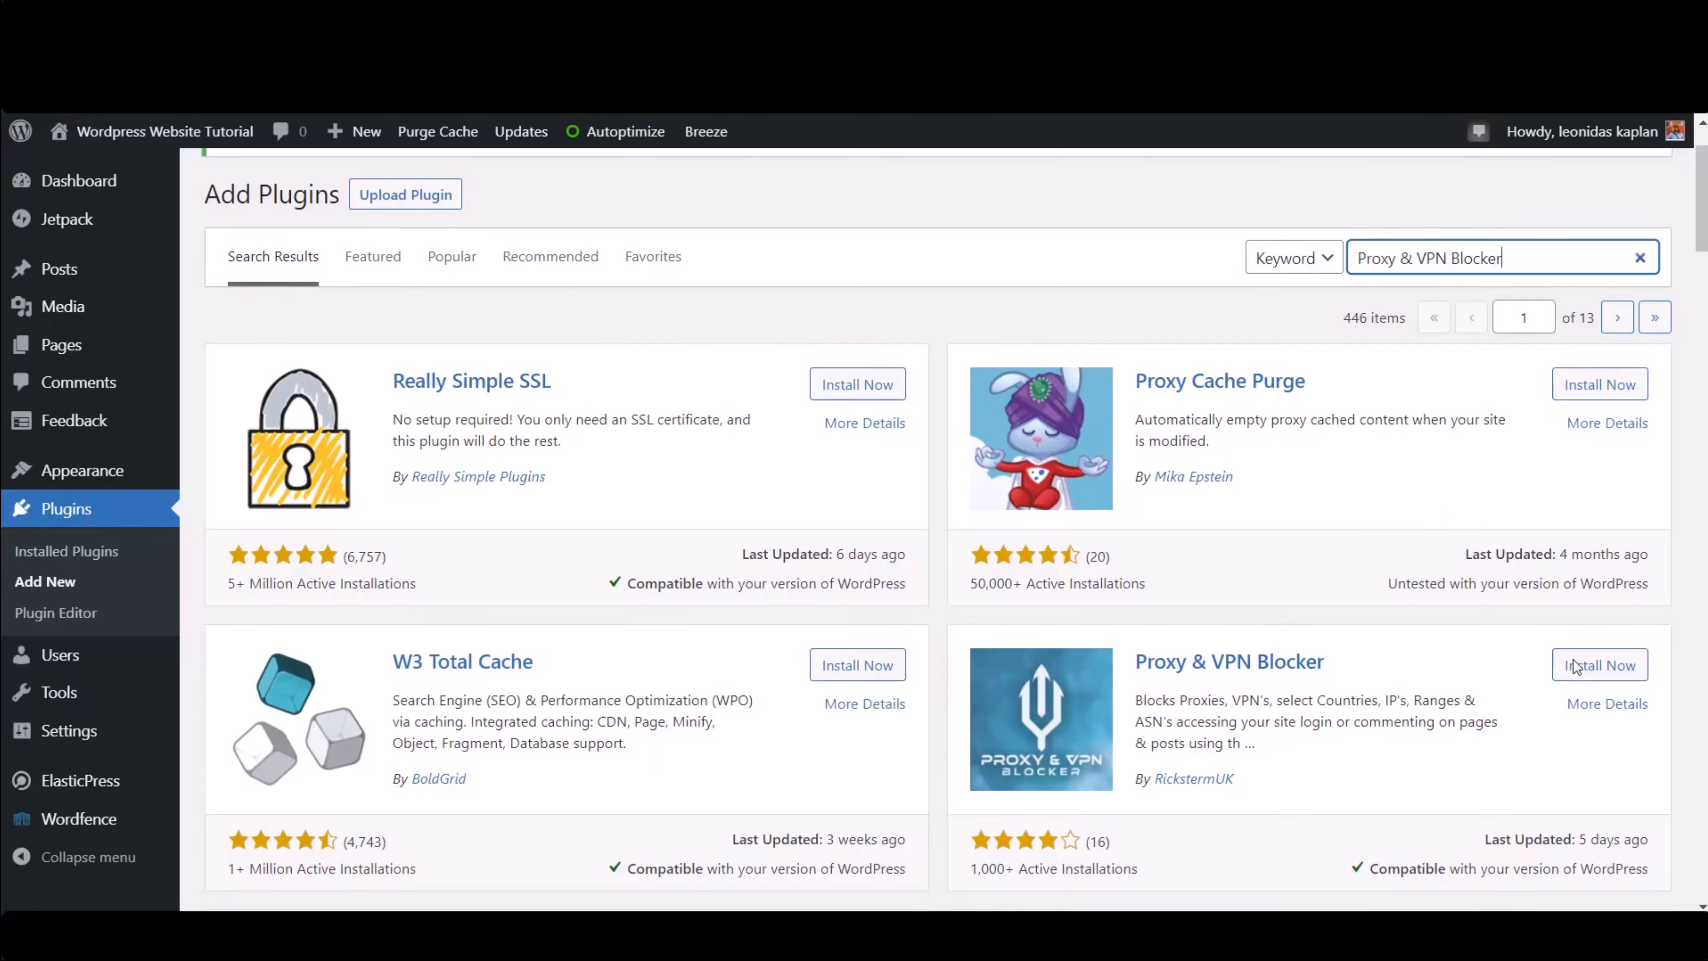
pyautogui.scroll(-2, 1574, 659)
pyautogui.click(1598, 548)
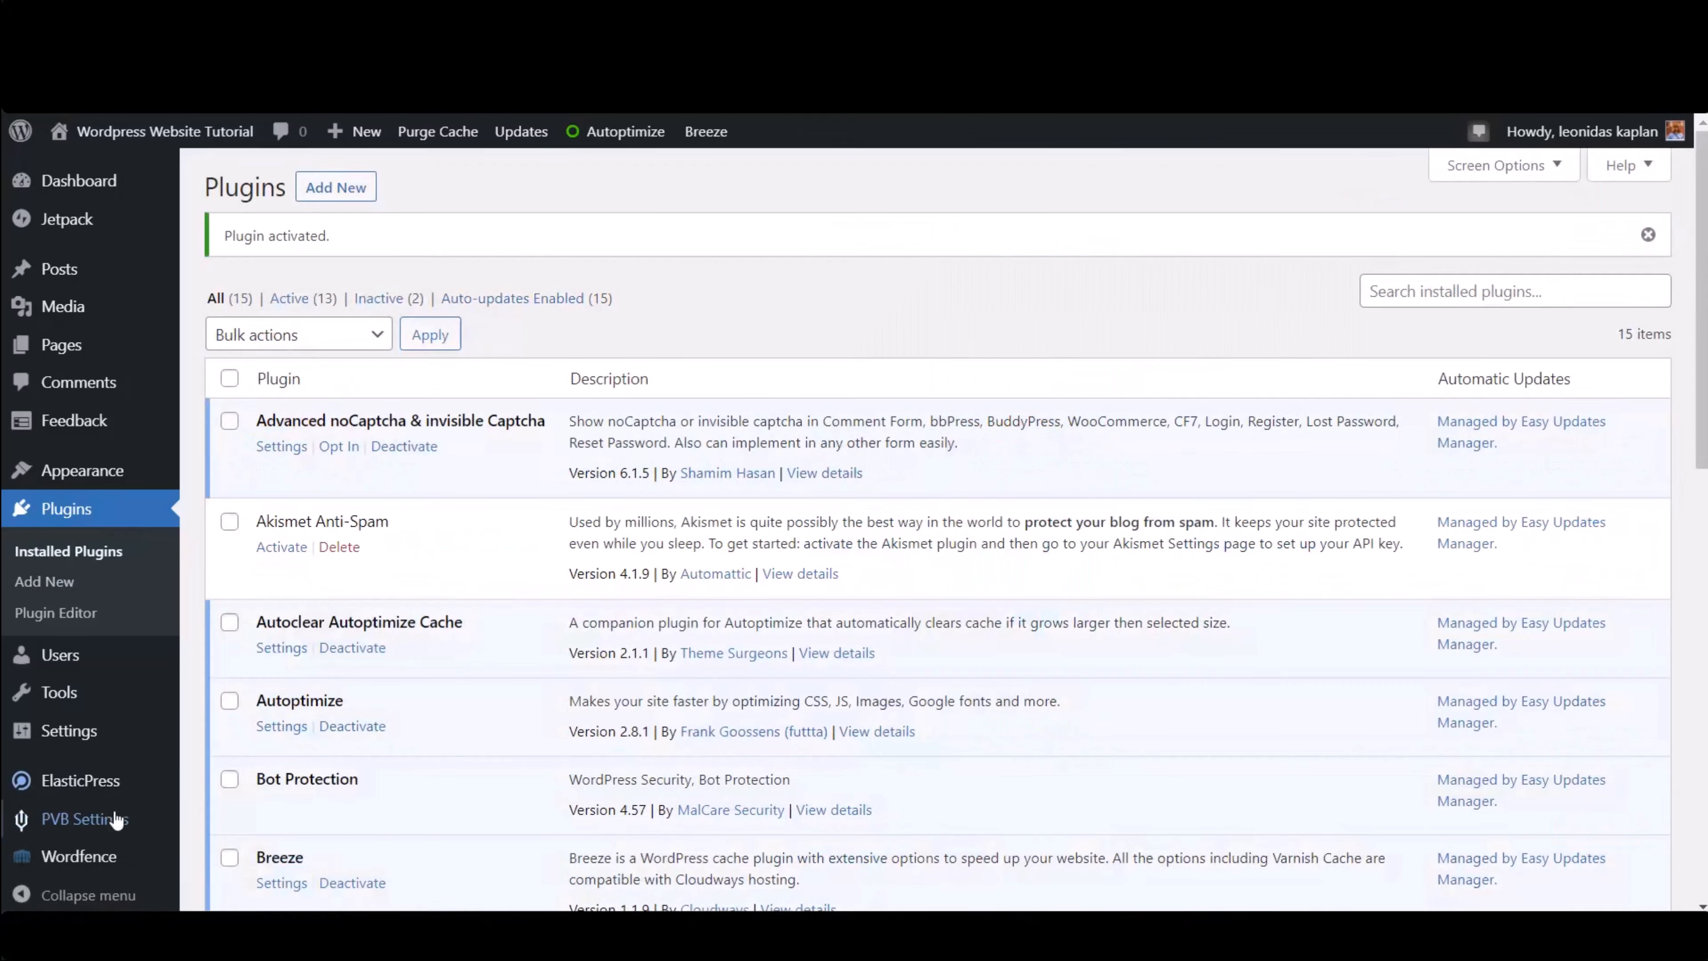
pyautogui.moveTo(115, 831)
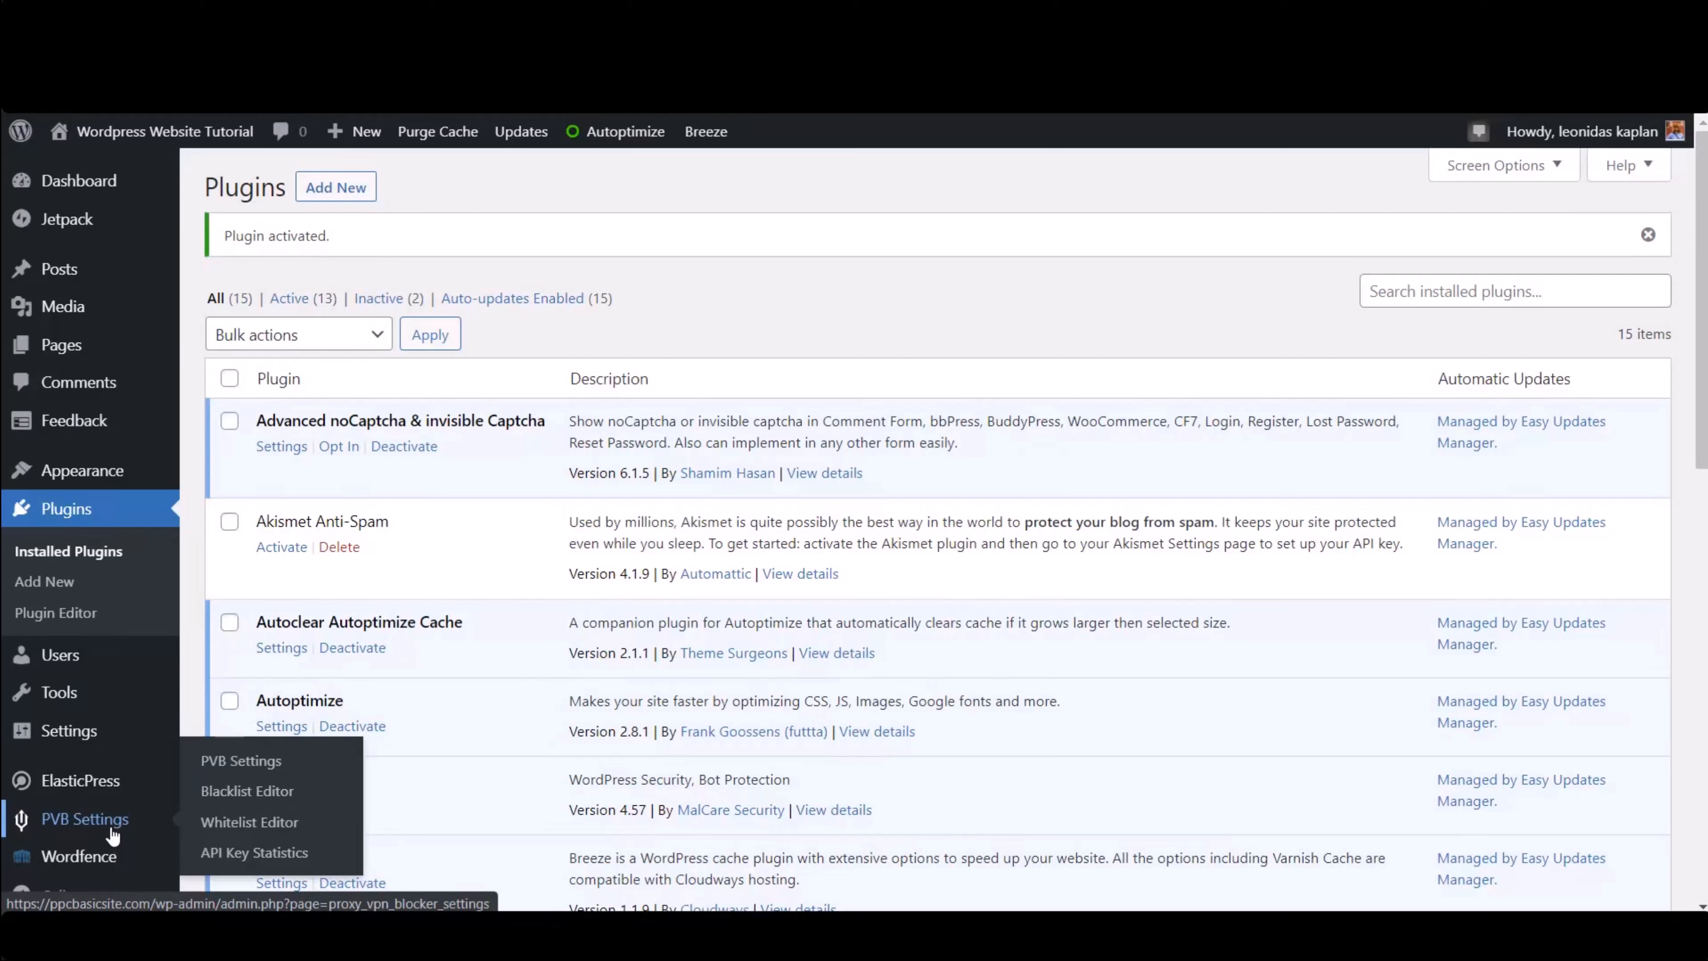
# - Open the Proxy & VPN Blocker settings page and review its Main options
pyautogui.click(239, 762)
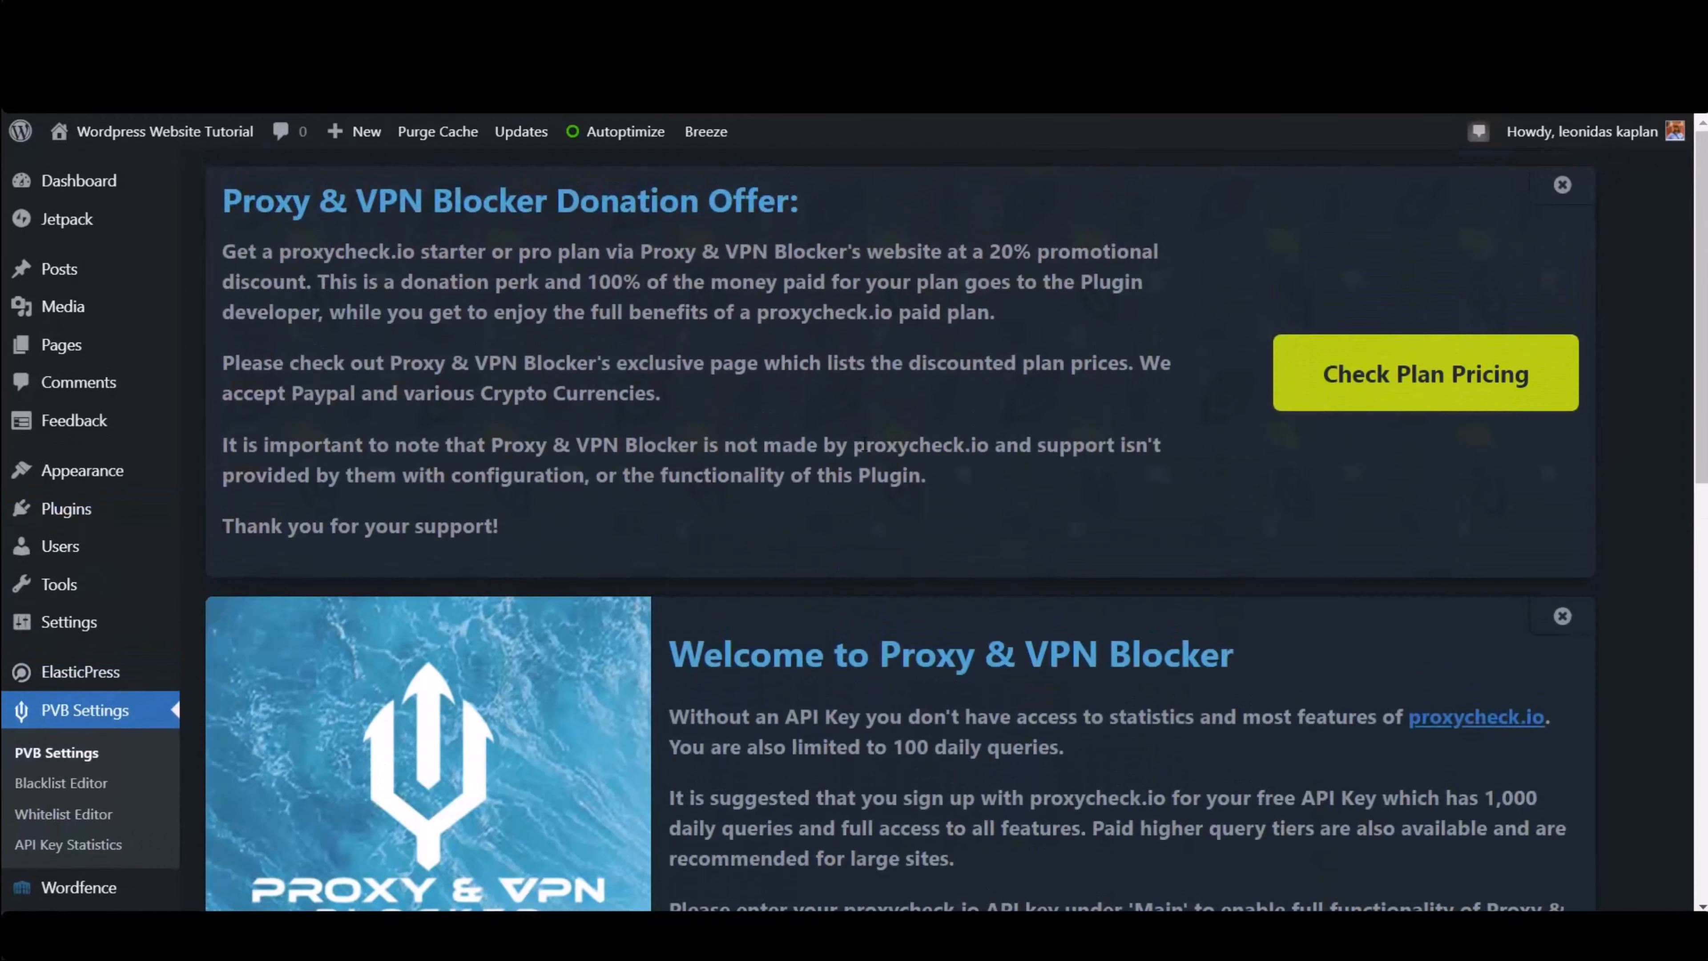
pyautogui.scroll(-5, 726, 465)
pyautogui.scroll(-4, 719, 491)
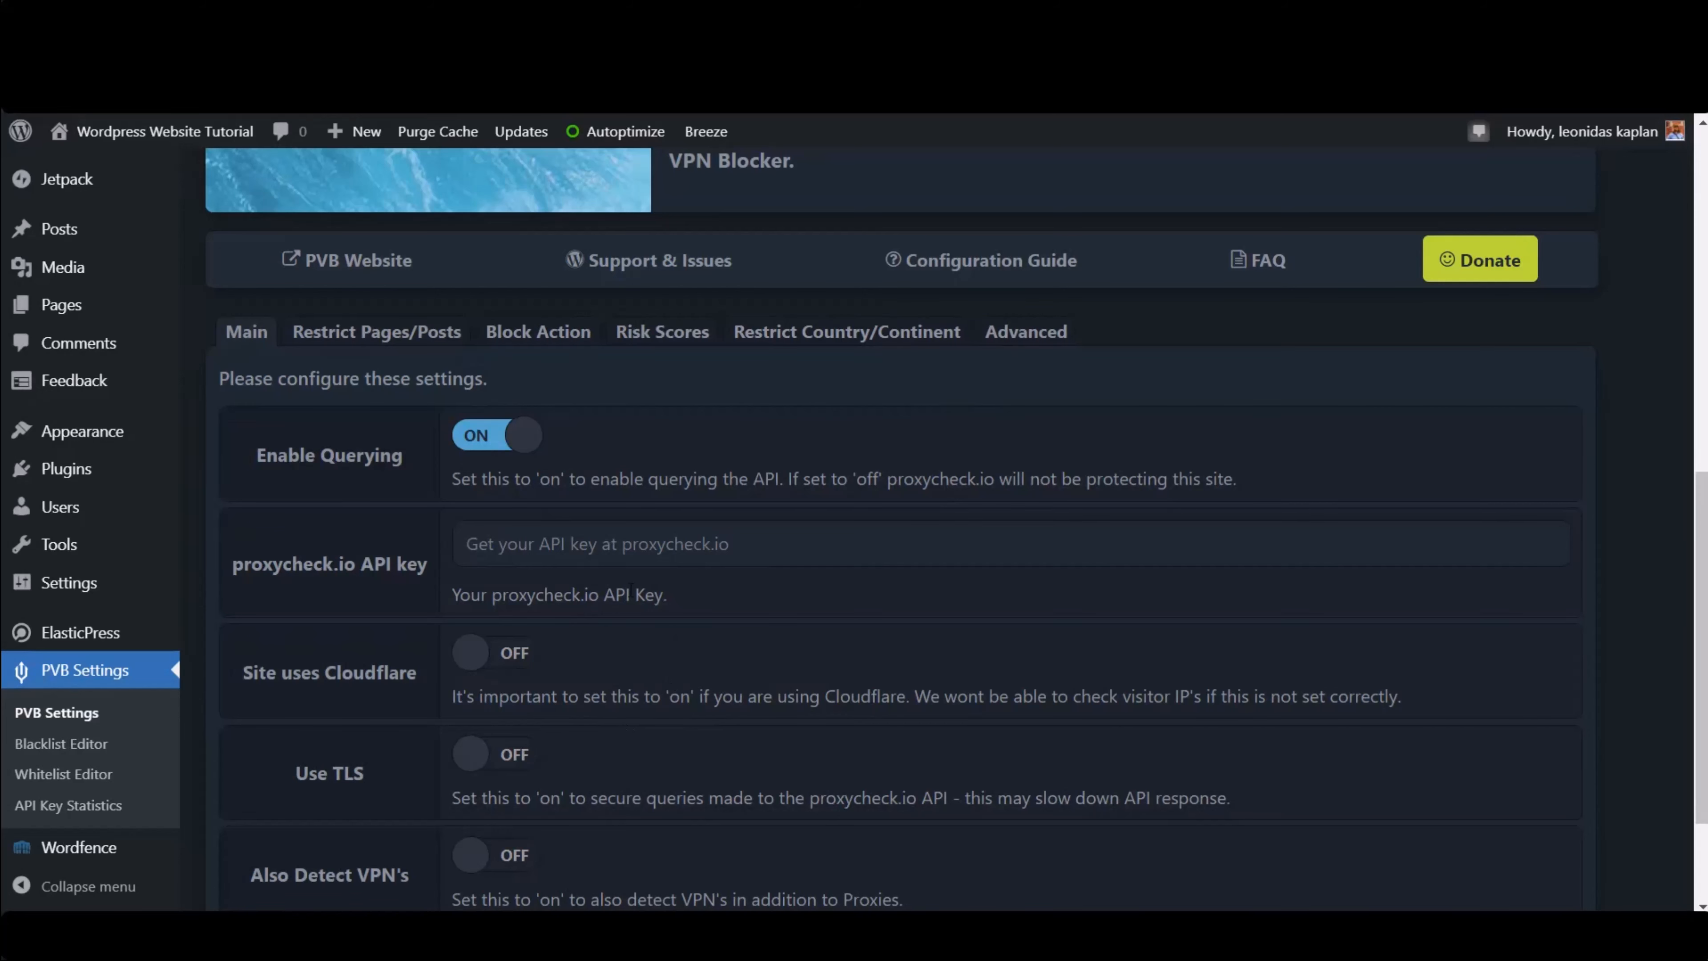
pyautogui.scroll(8, 794, 367)
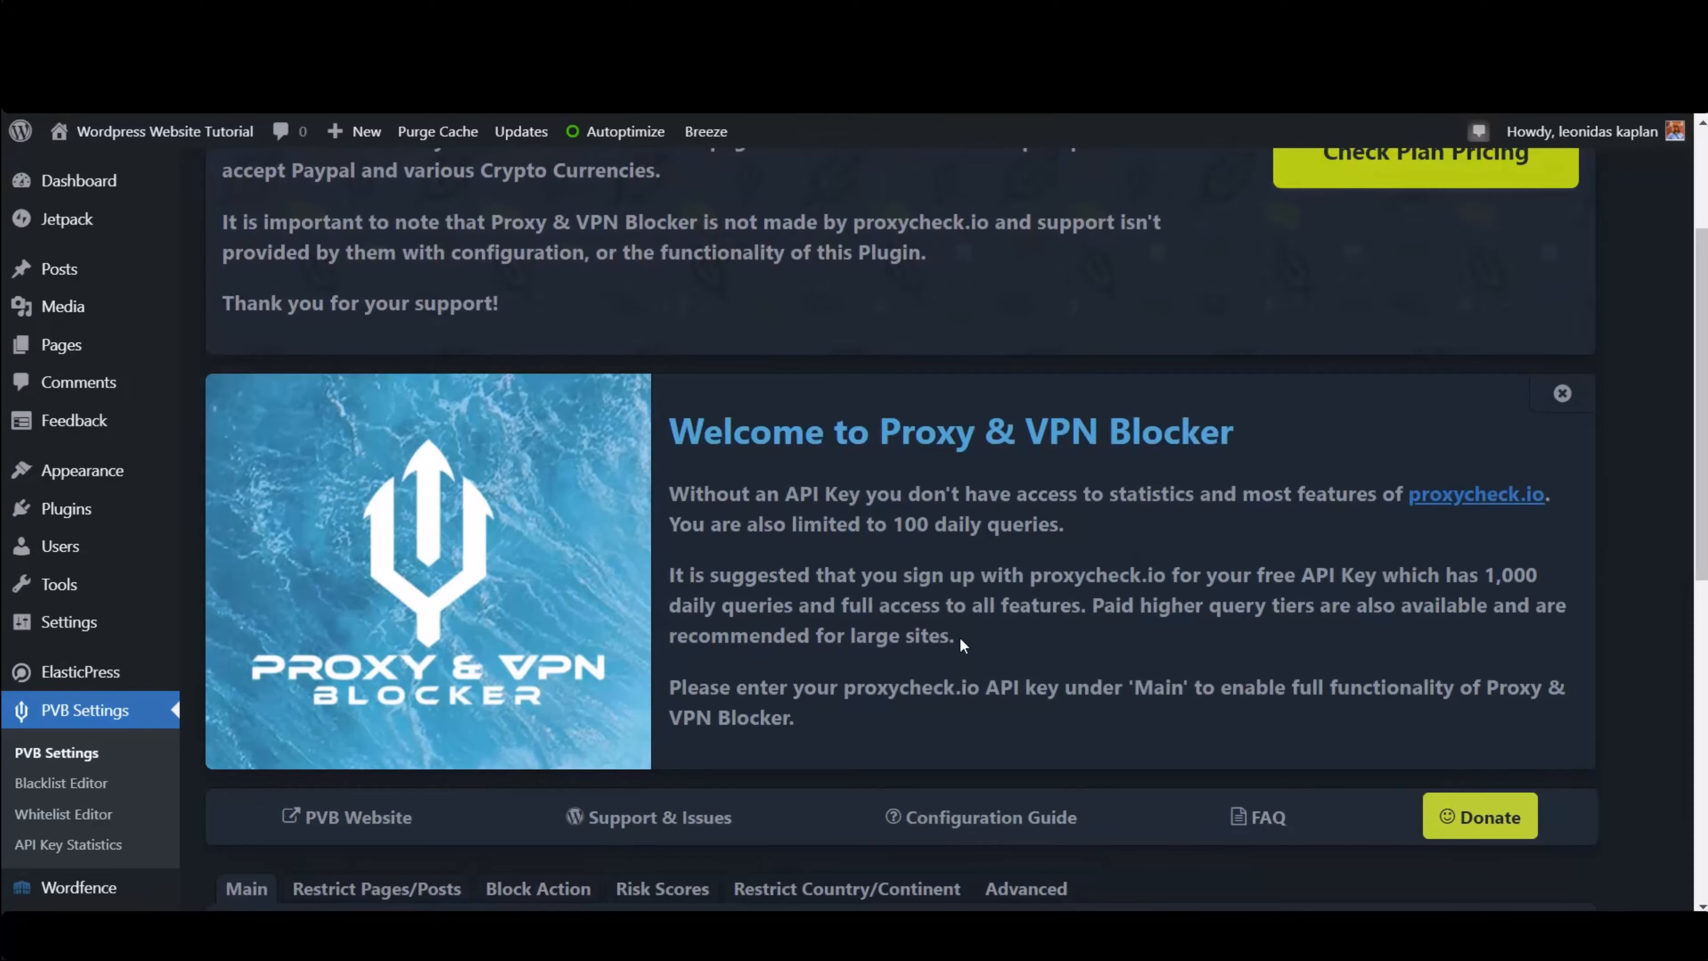
pyautogui.scroll(-10, 963, 645)
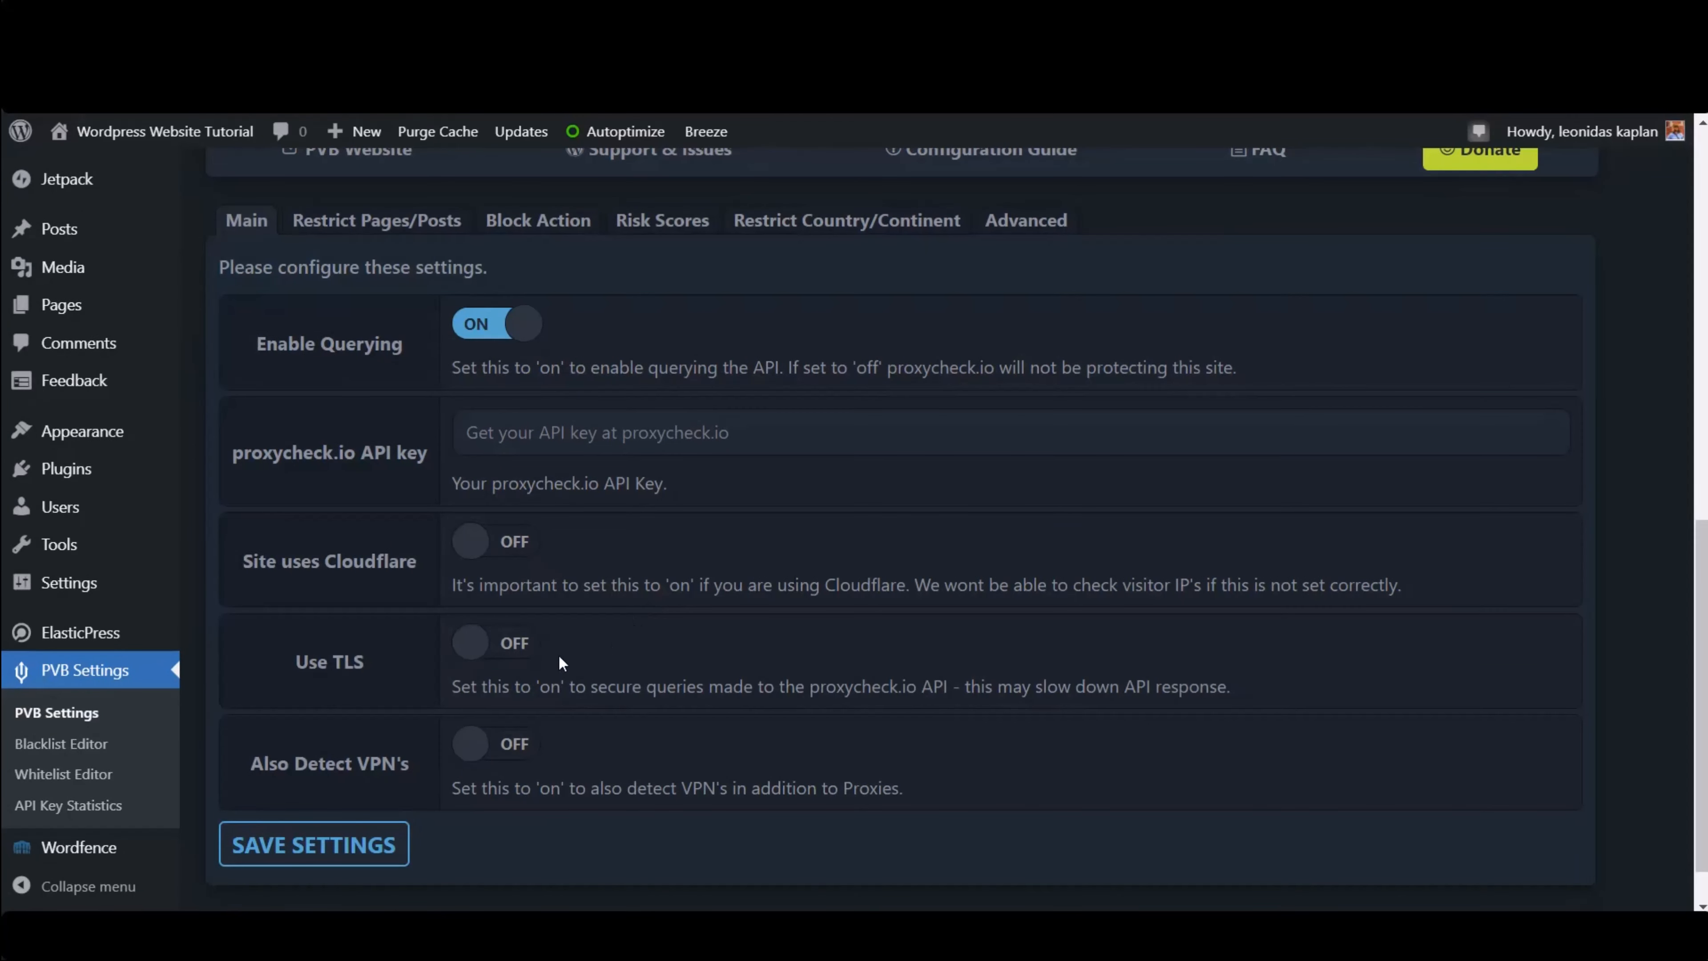
pyautogui.scroll(2, 676, 400)
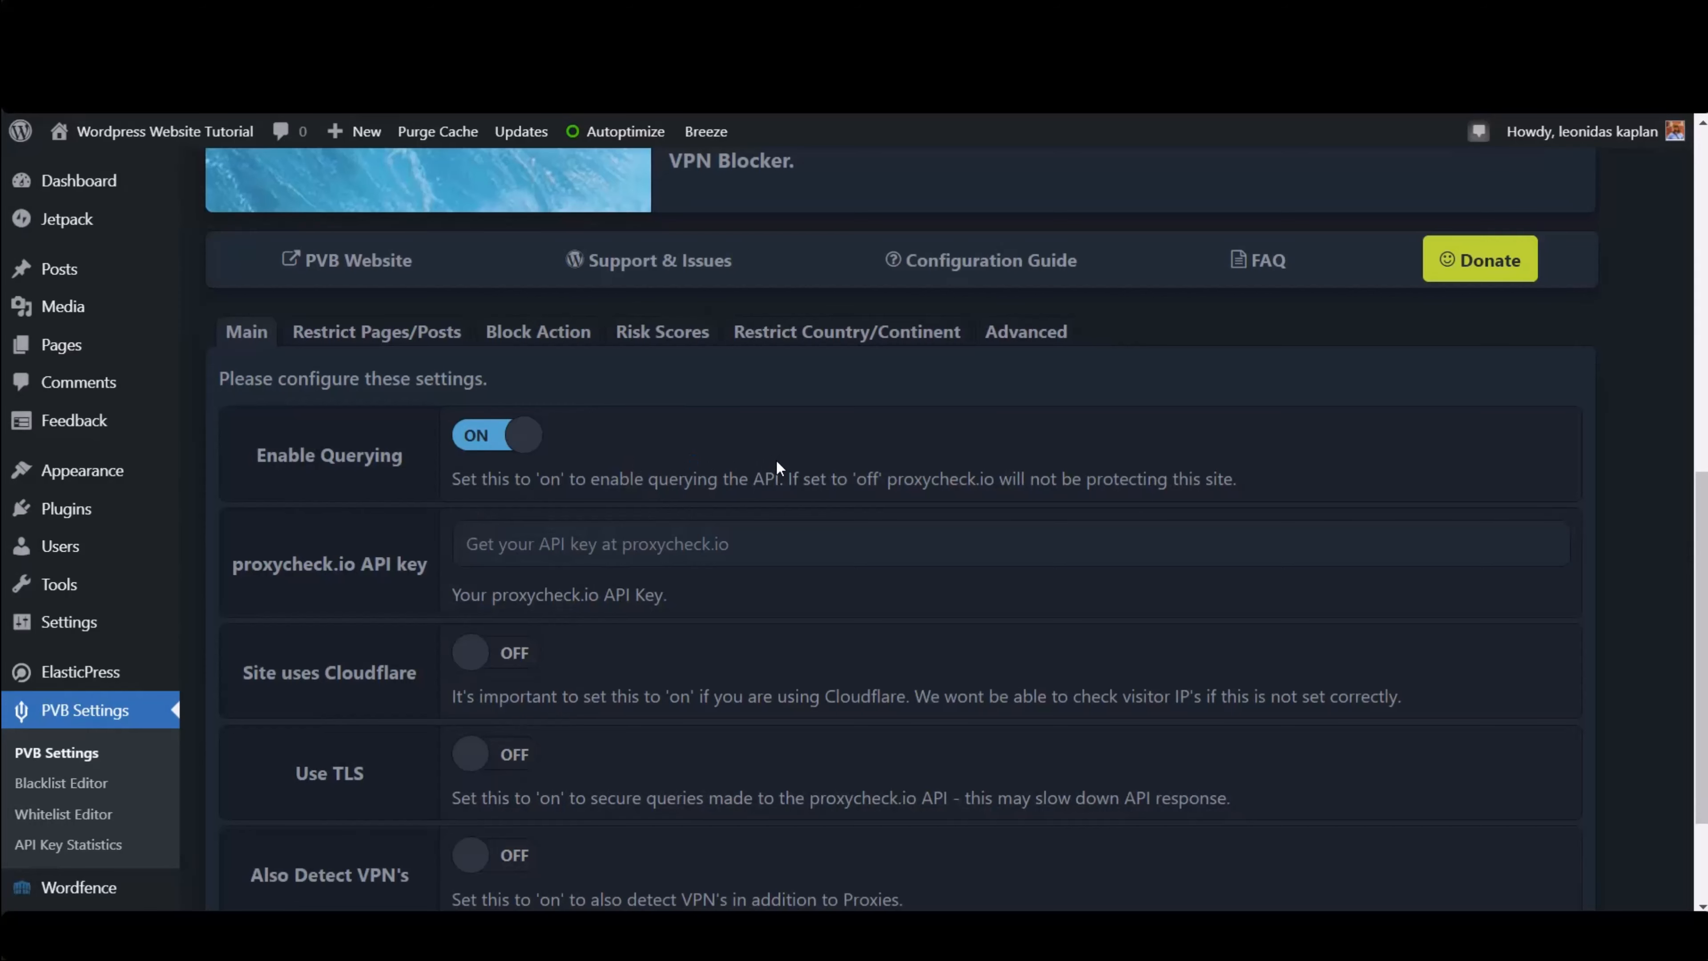
pyautogui.scroll(-3, 773, 482)
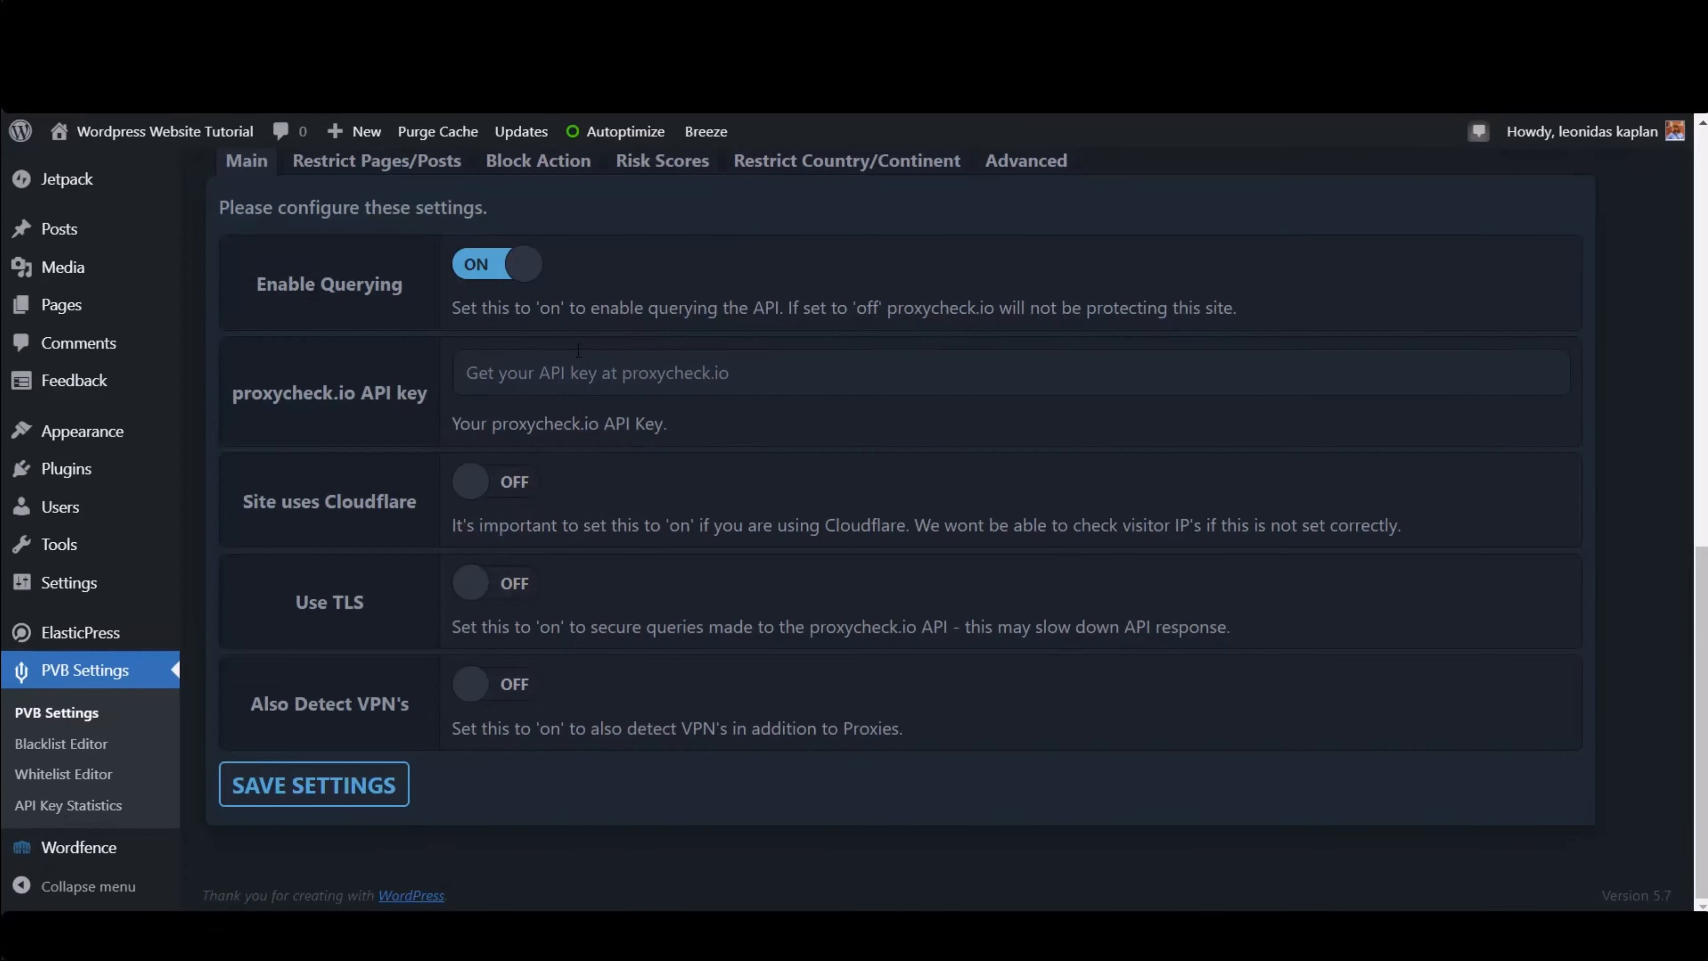
pyautogui.scroll(2, 577, 348)
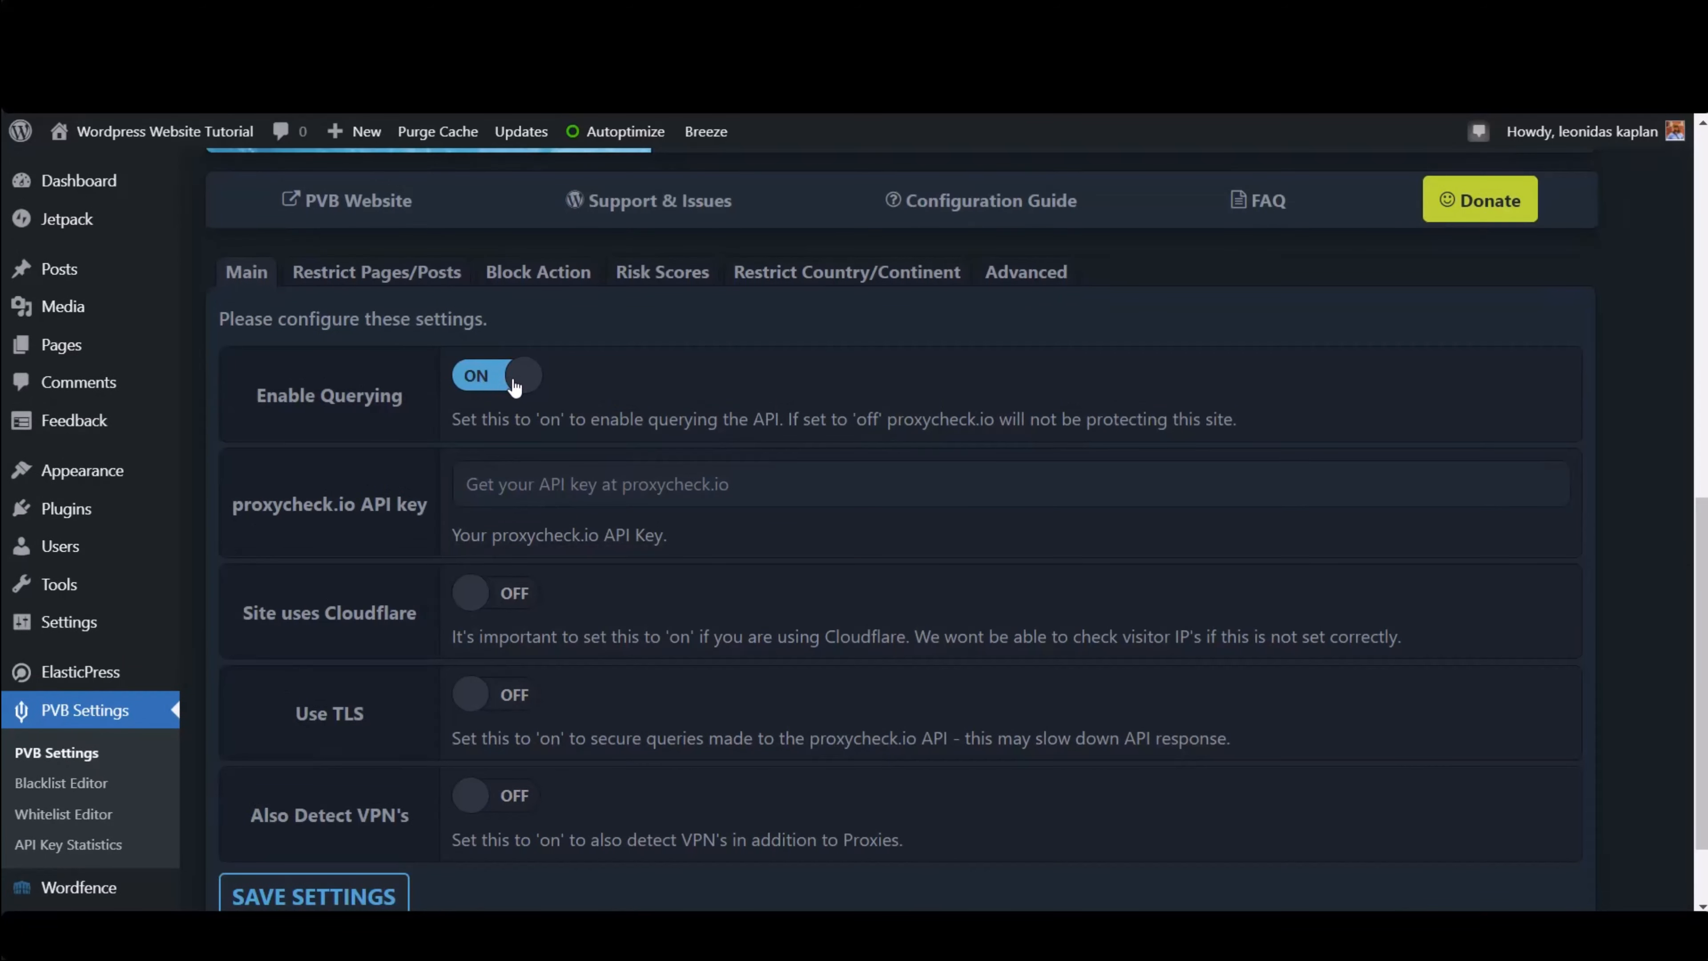
# - Turn on Site uses Cloudflare, Use TLS and Also Detect VPN's, then save the settings
pyautogui.click(477, 597)
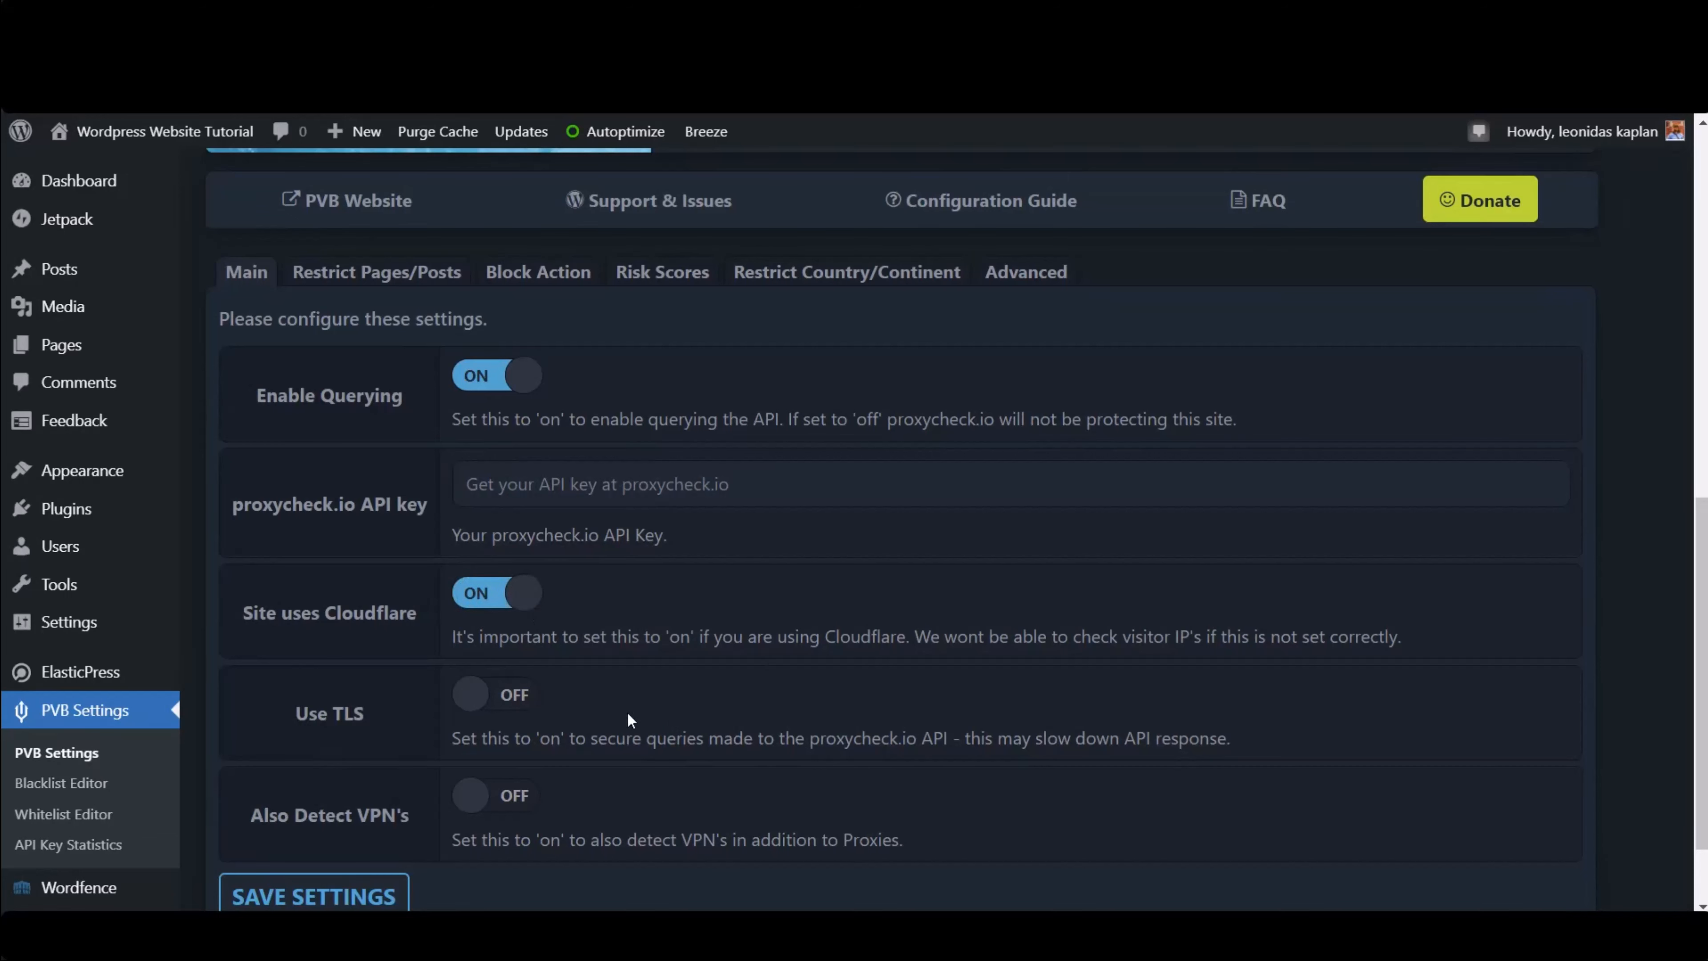
pyautogui.click(487, 695)
pyautogui.scroll(-2, 631, 716)
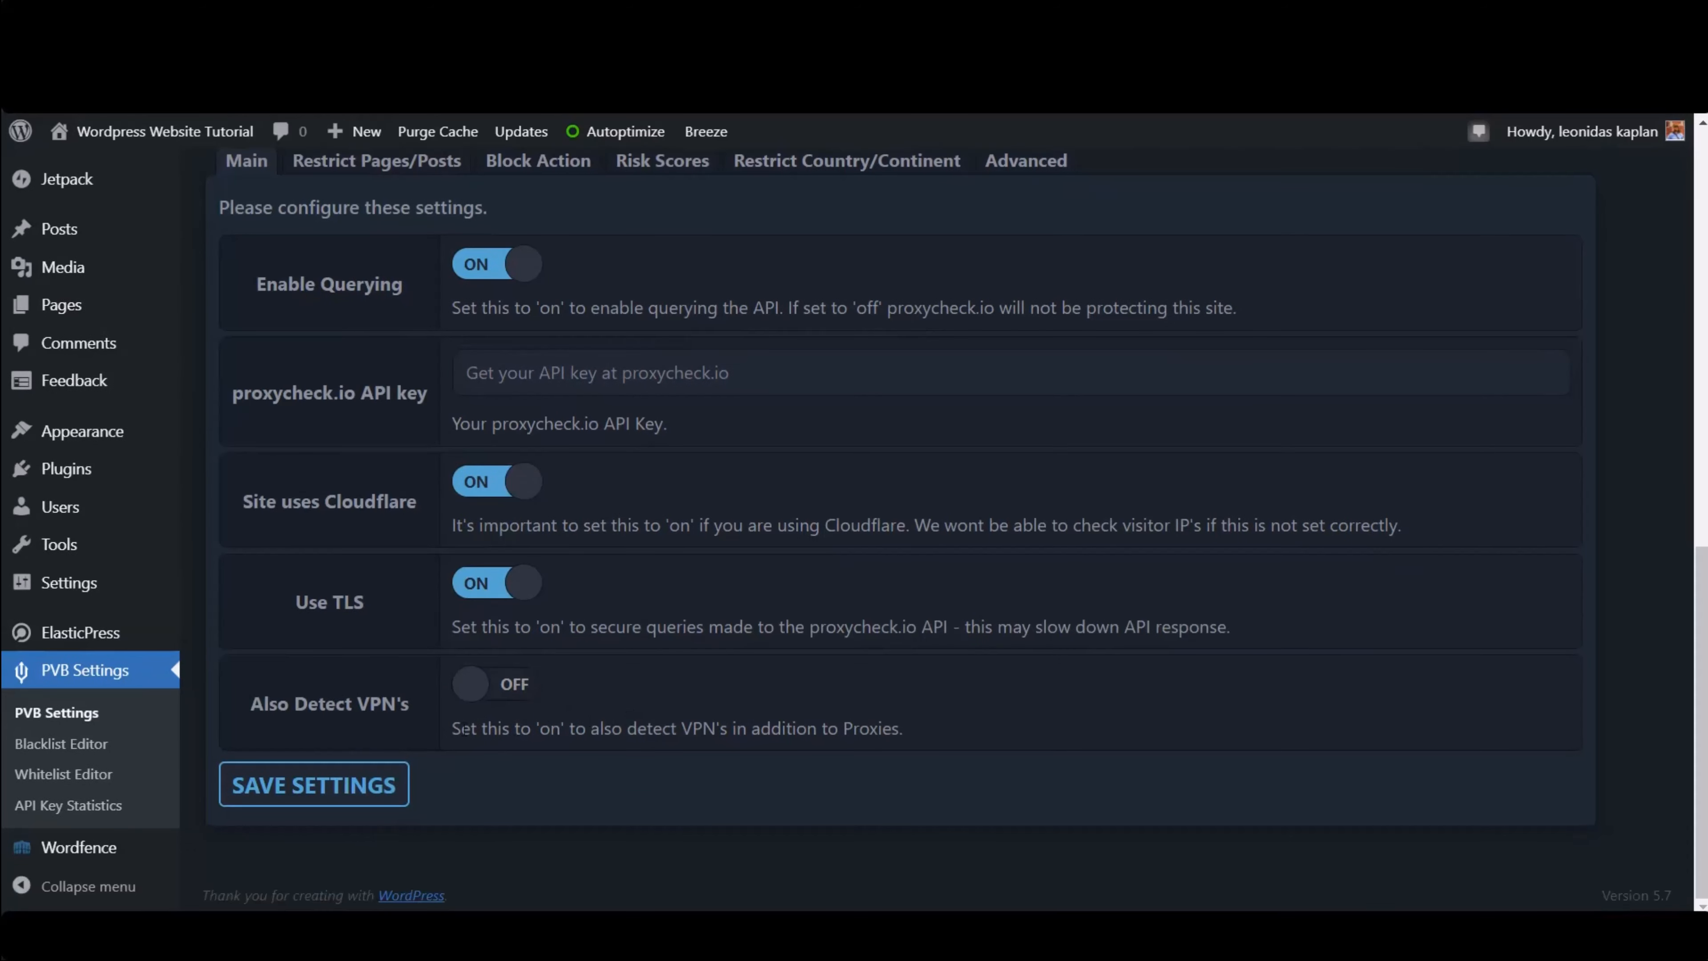
pyautogui.click(482, 685)
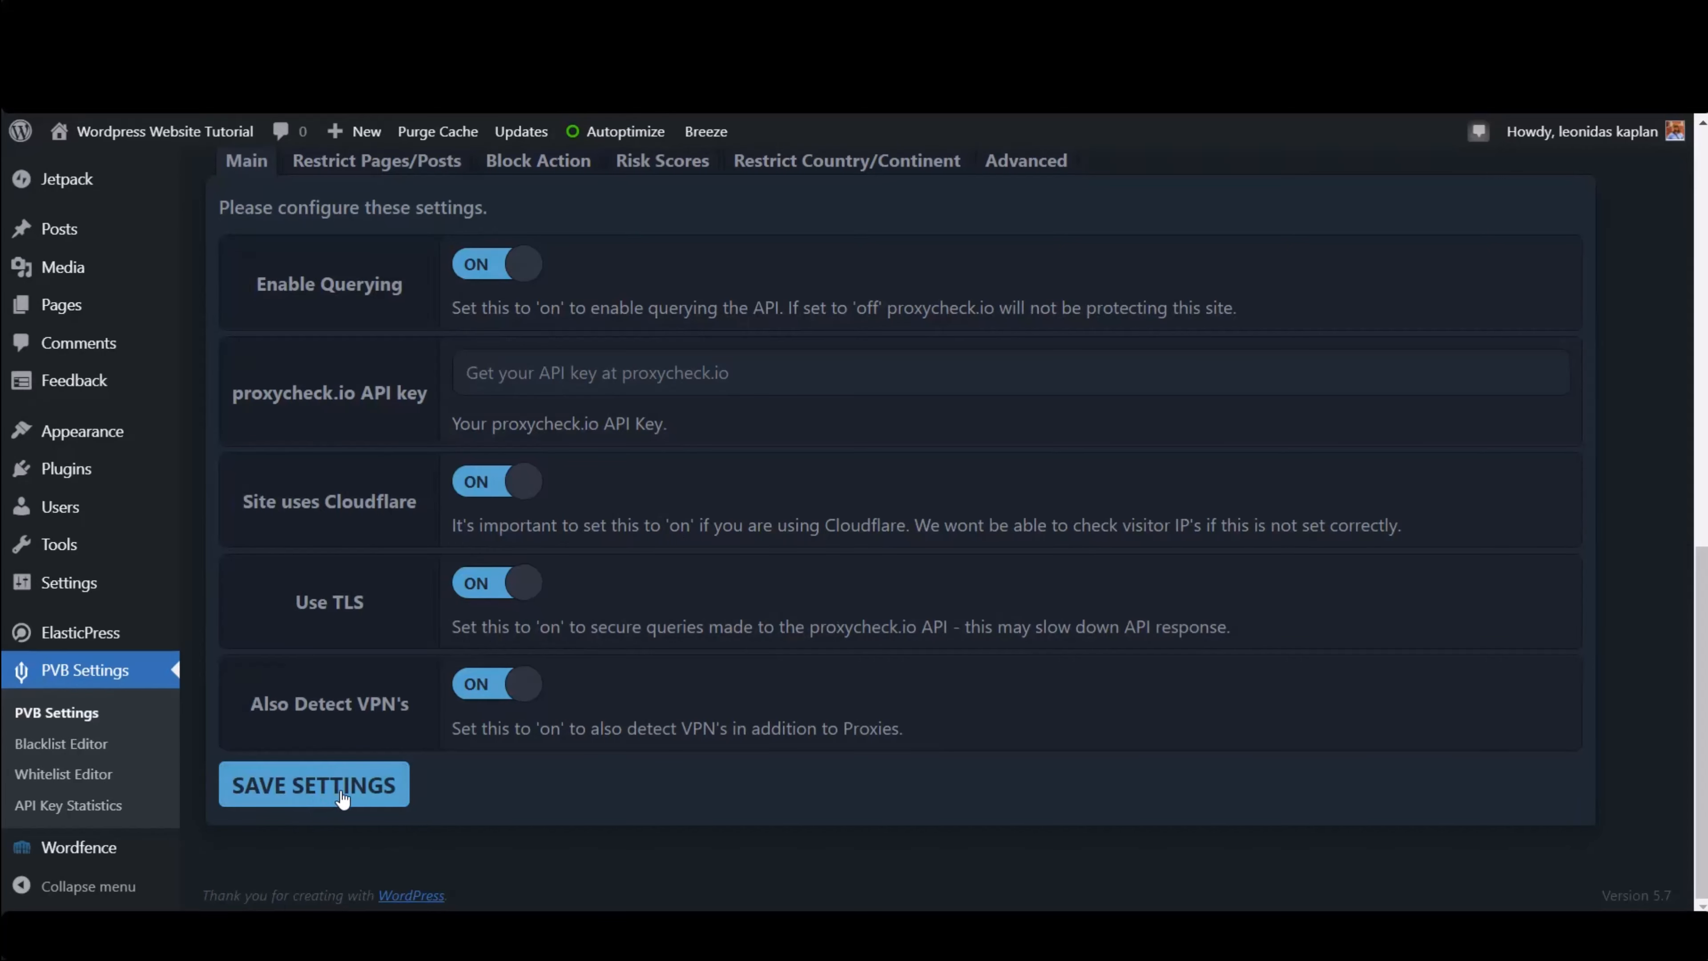
pyautogui.click(343, 800)
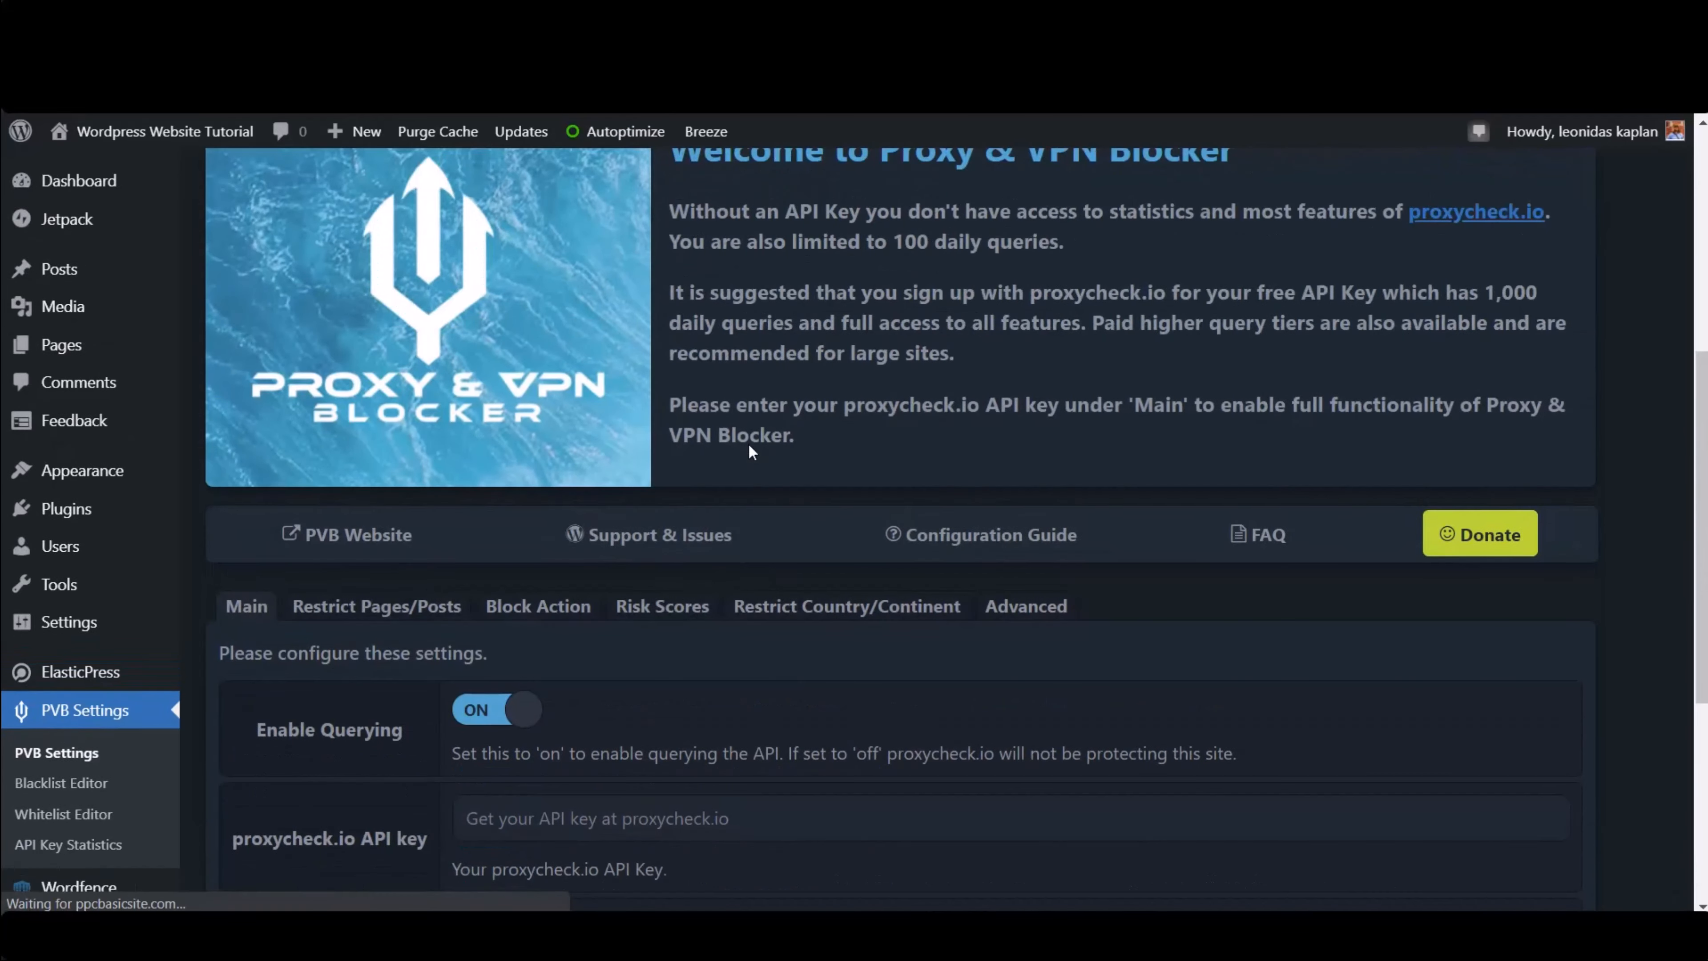
# - Examine the options on the Block Action tab
pyautogui.scroll(-10, 501, 689)
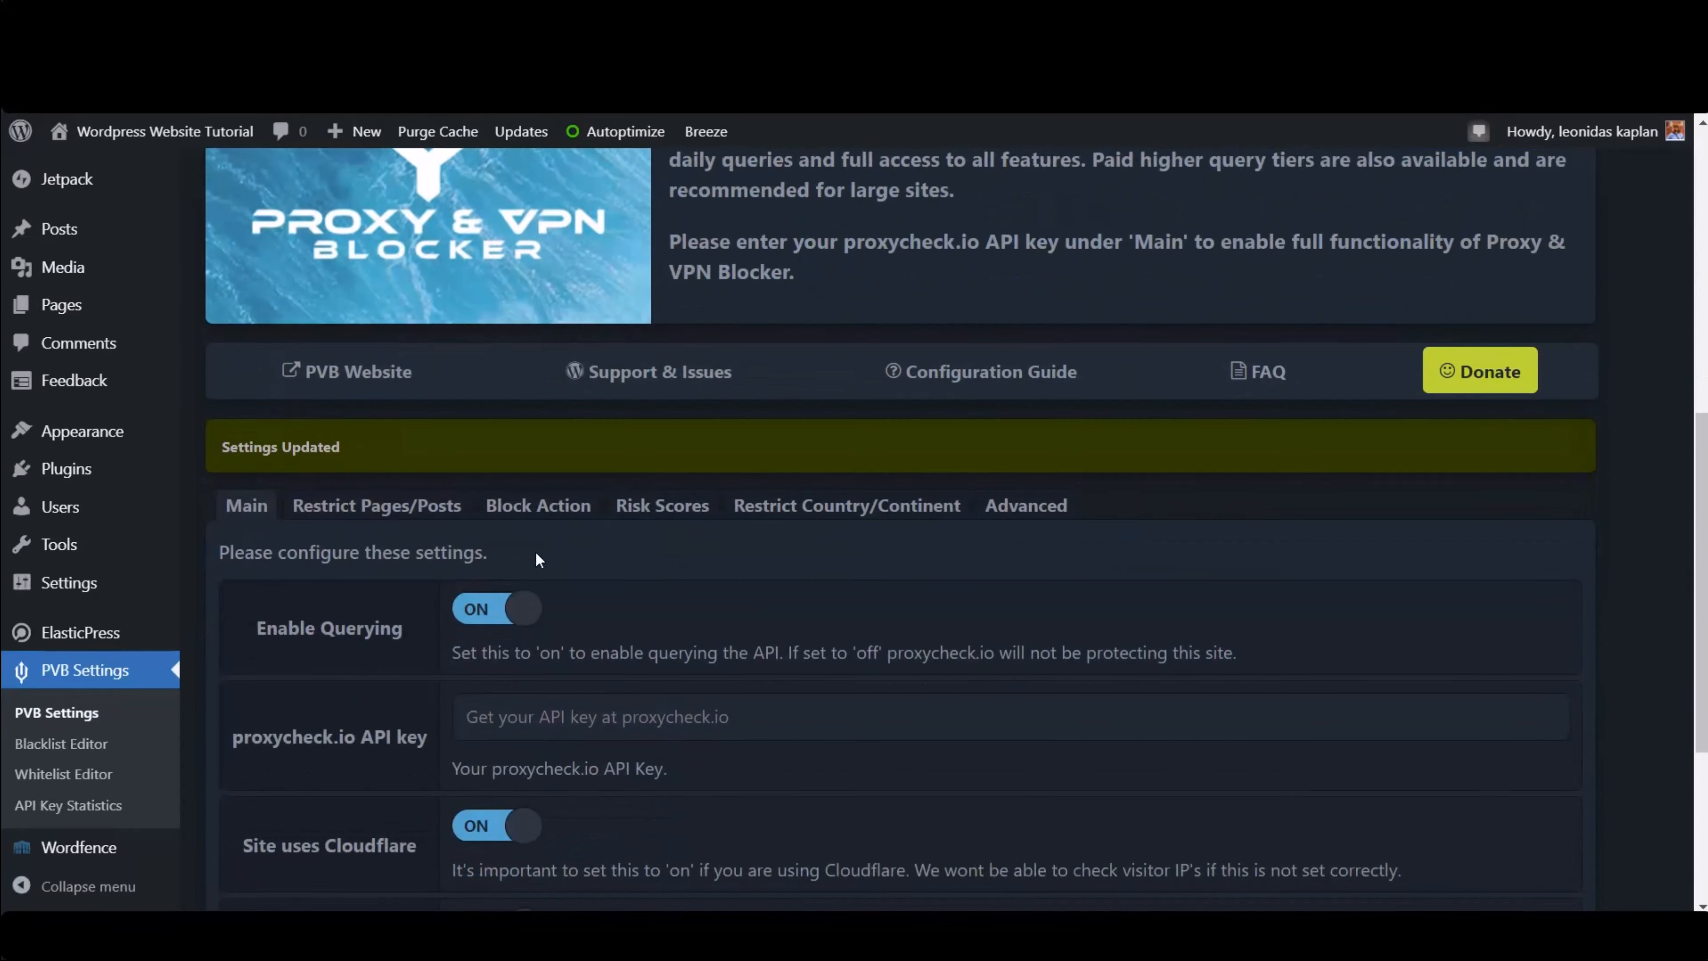
pyautogui.click(543, 508)
pyautogui.scroll(-2, 771, 544)
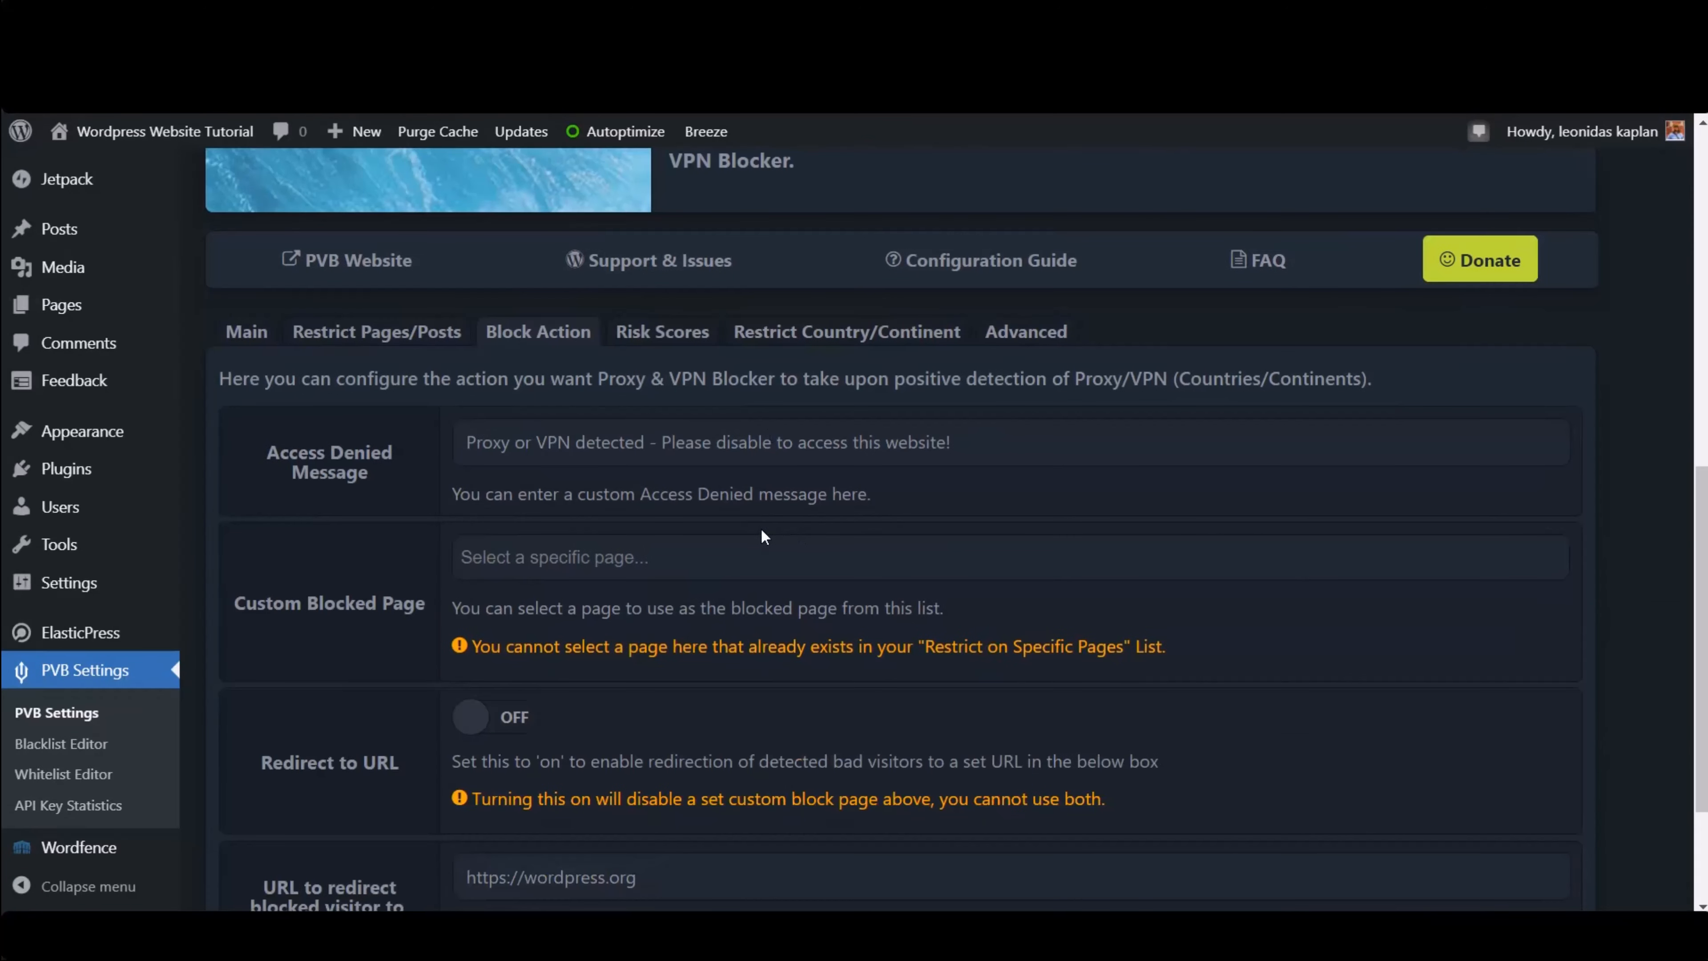
pyautogui.scroll(-3, 683, 503)
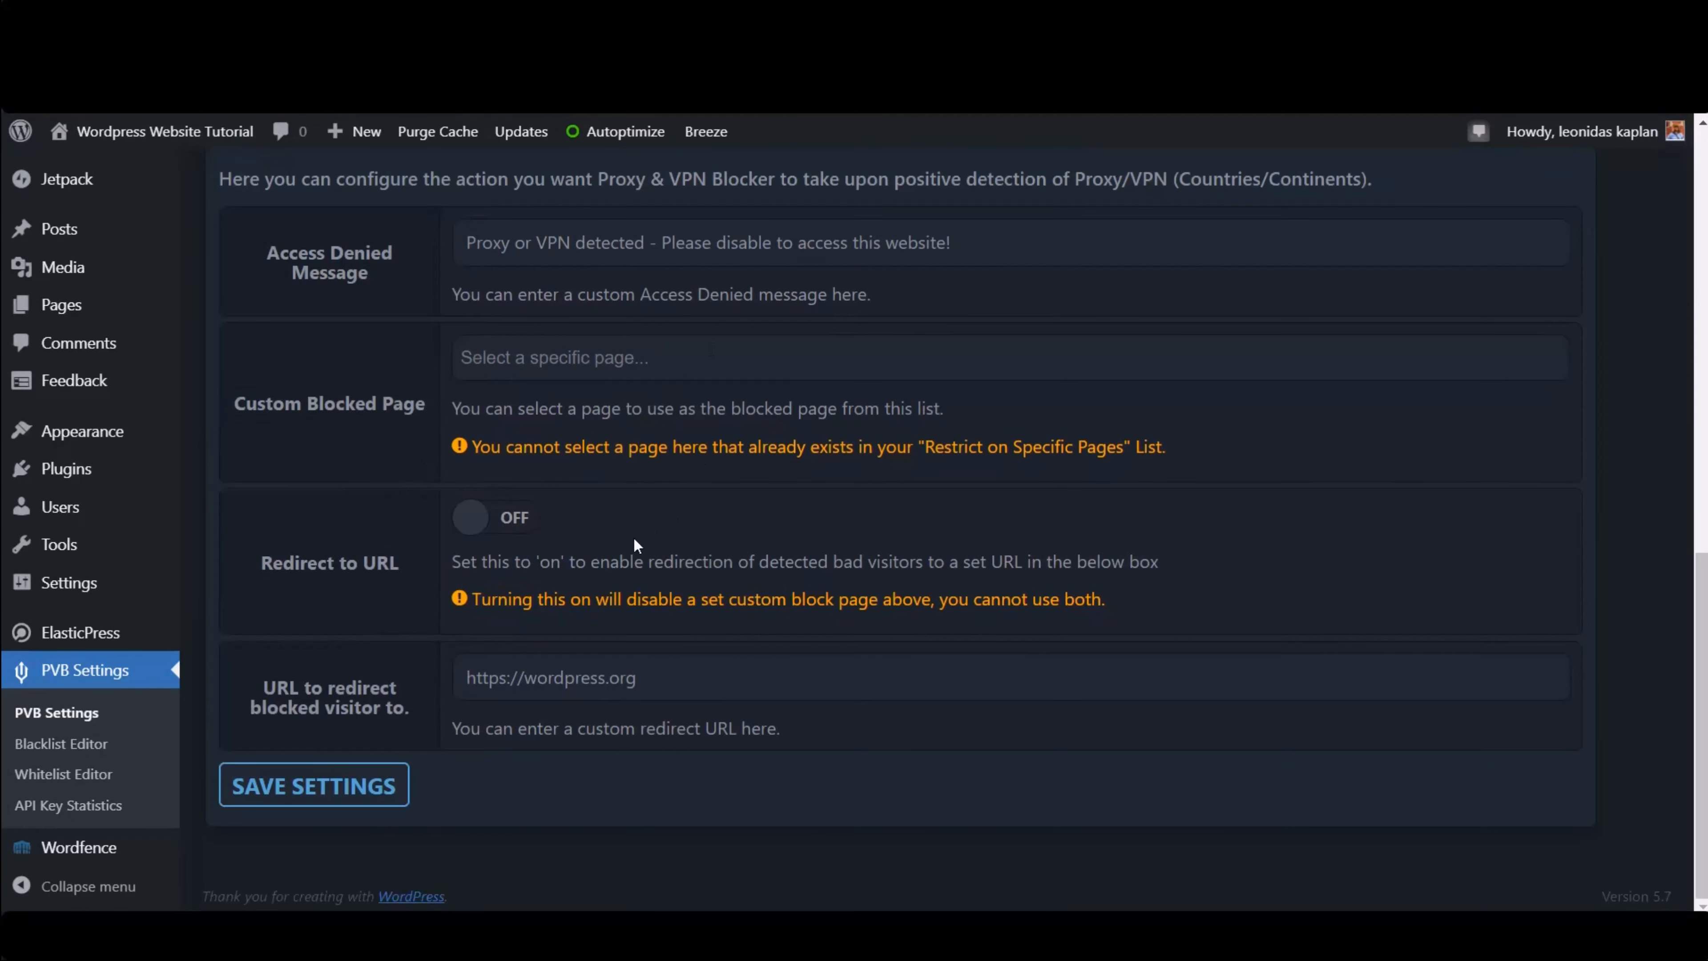
pyautogui.scroll(2, 638, 540)
# - On the Risk Scores tab, set both Proxies and VPN's risk scores to 10, enable Risk Score Checking, and save
pyautogui.click(677, 256)
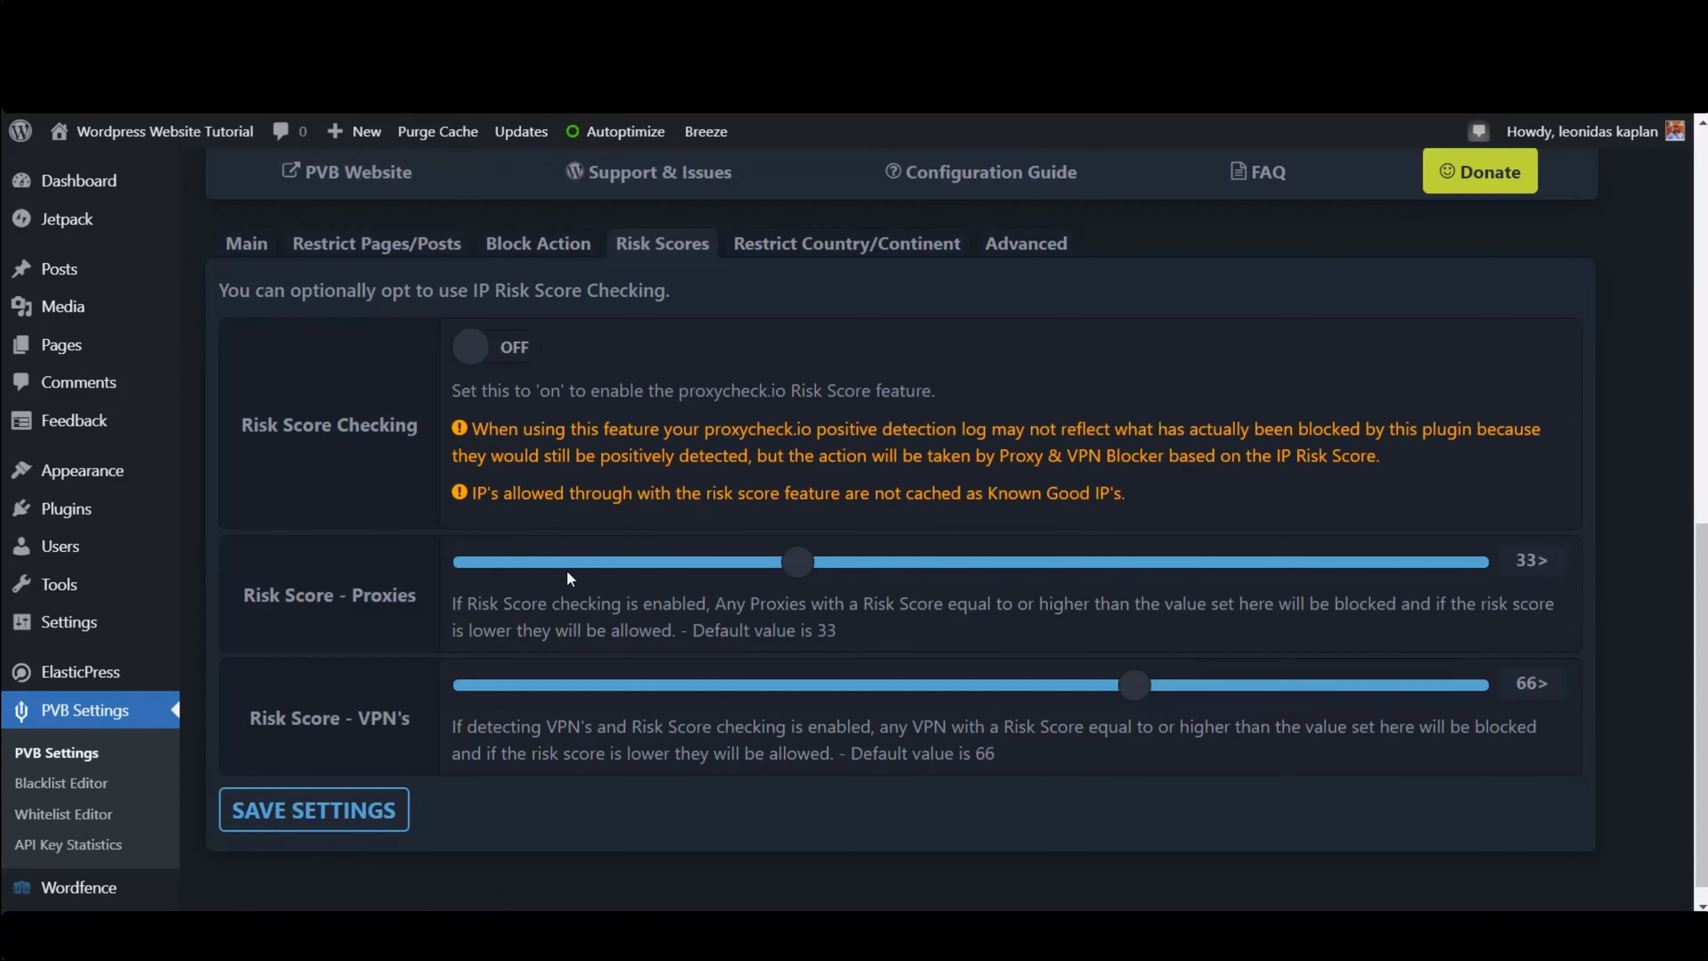
pyautogui.click(550, 563)
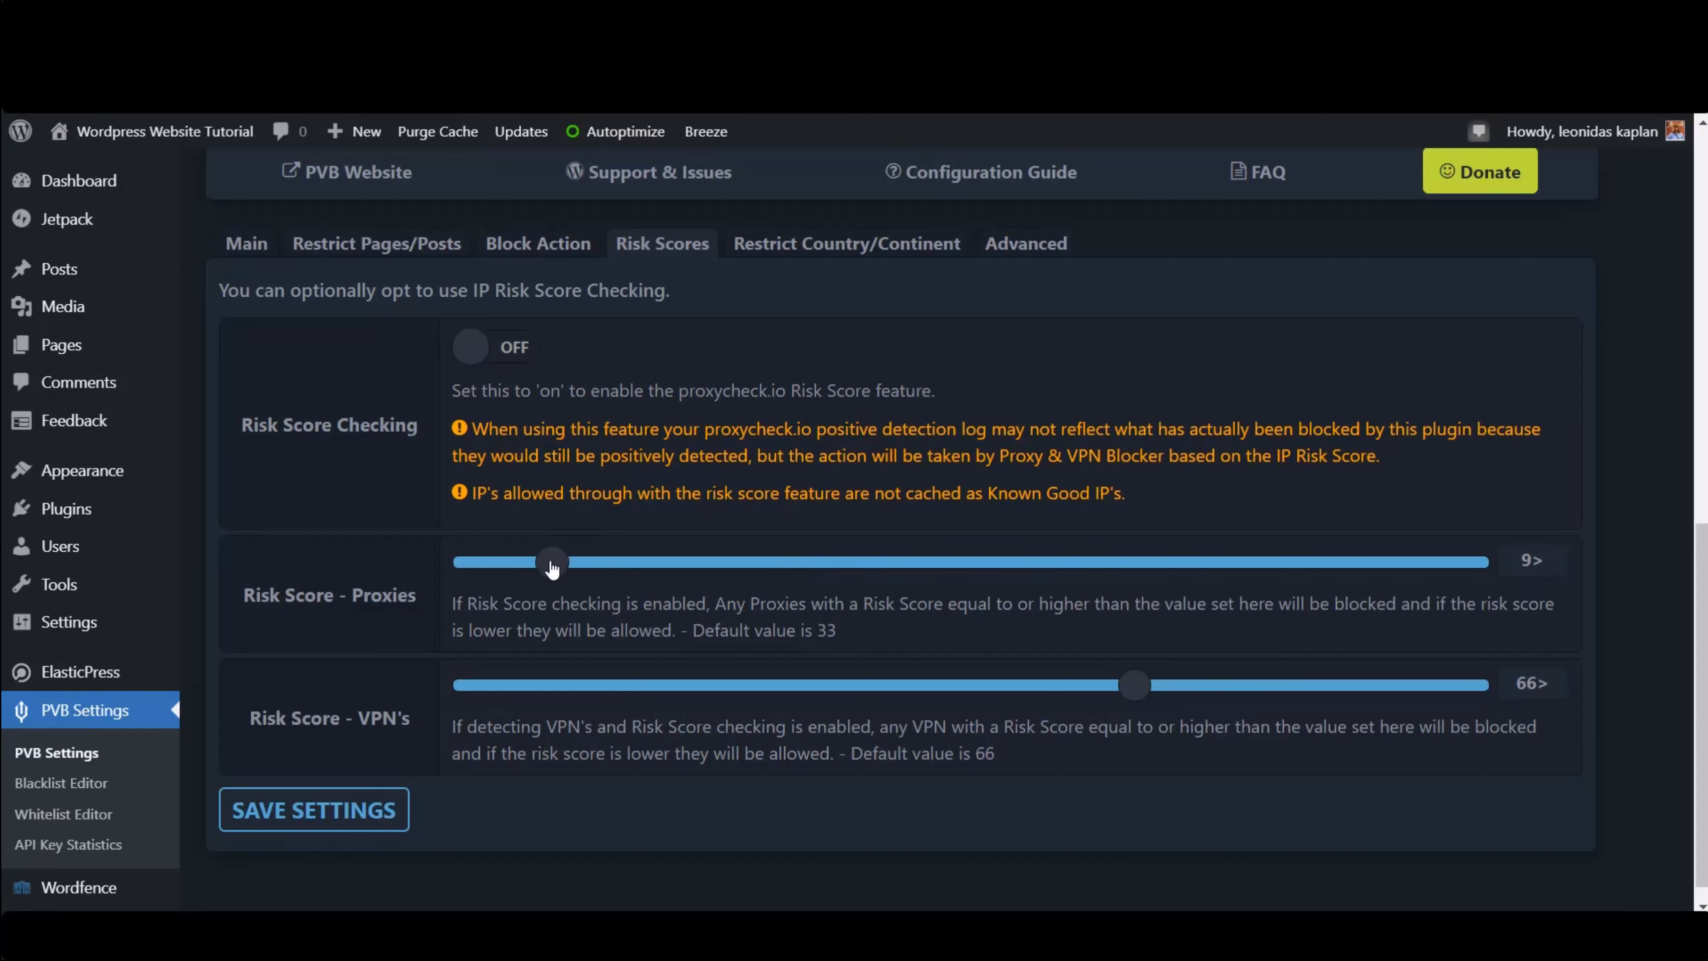
pyautogui.moveTo(554, 568); pyautogui.dragTo(563, 567)
pyautogui.moveTo(1136, 687); pyautogui.dragTo(564, 687)
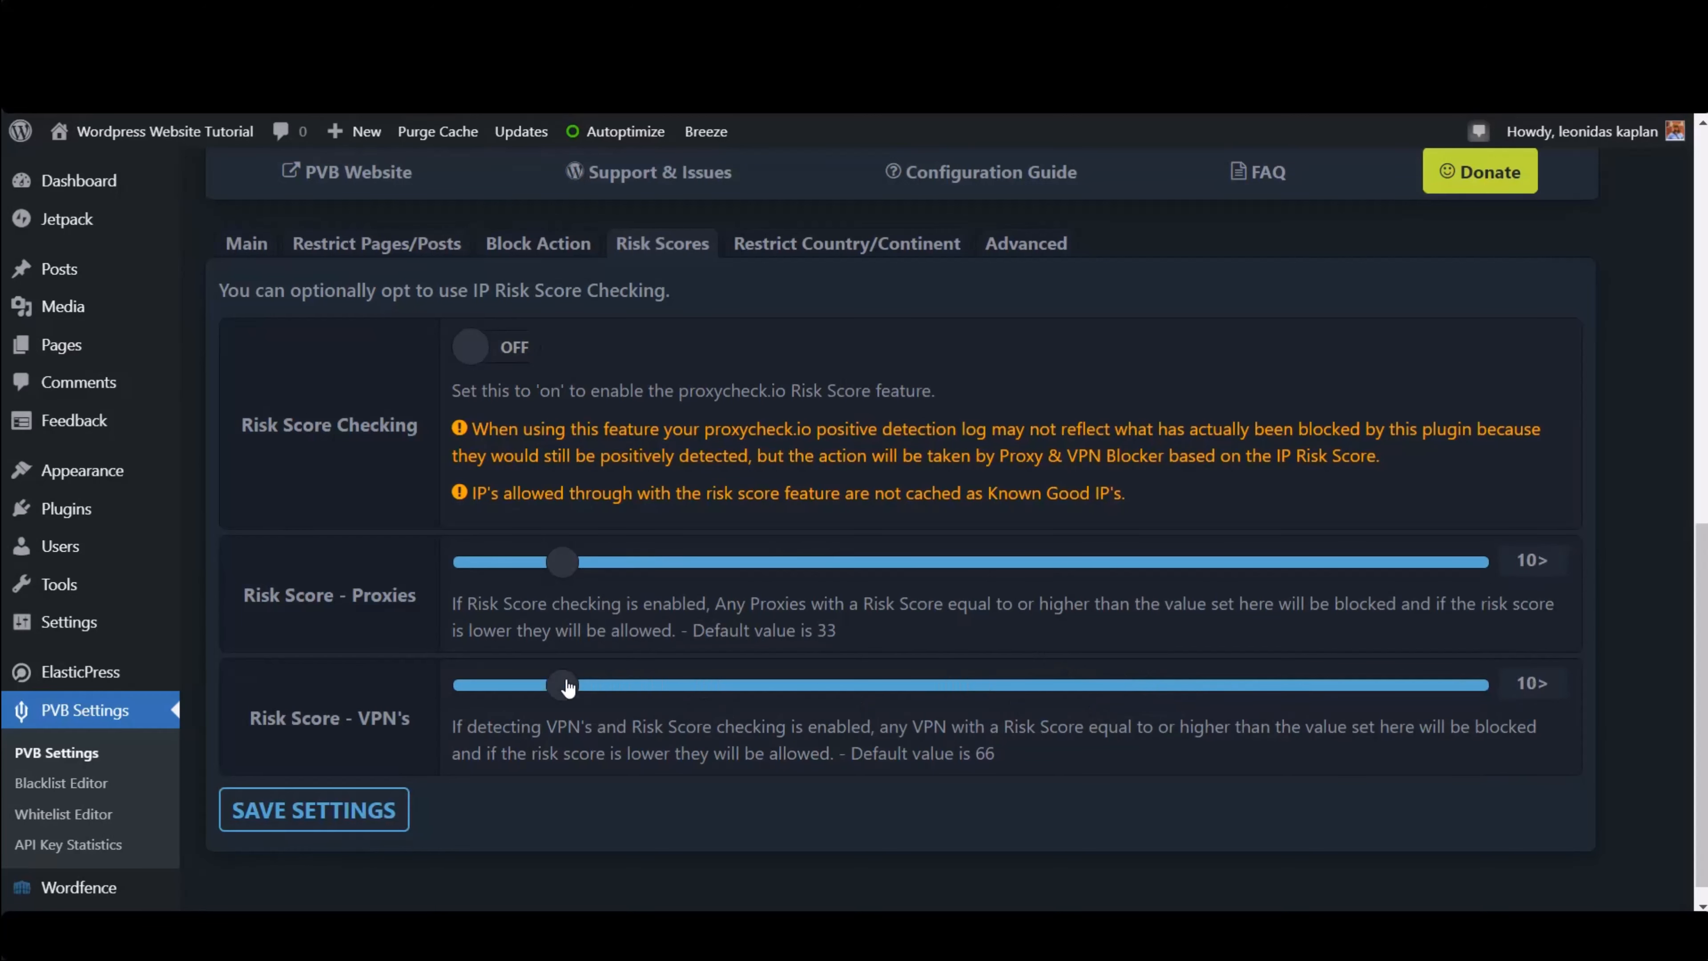
pyautogui.click(485, 349)
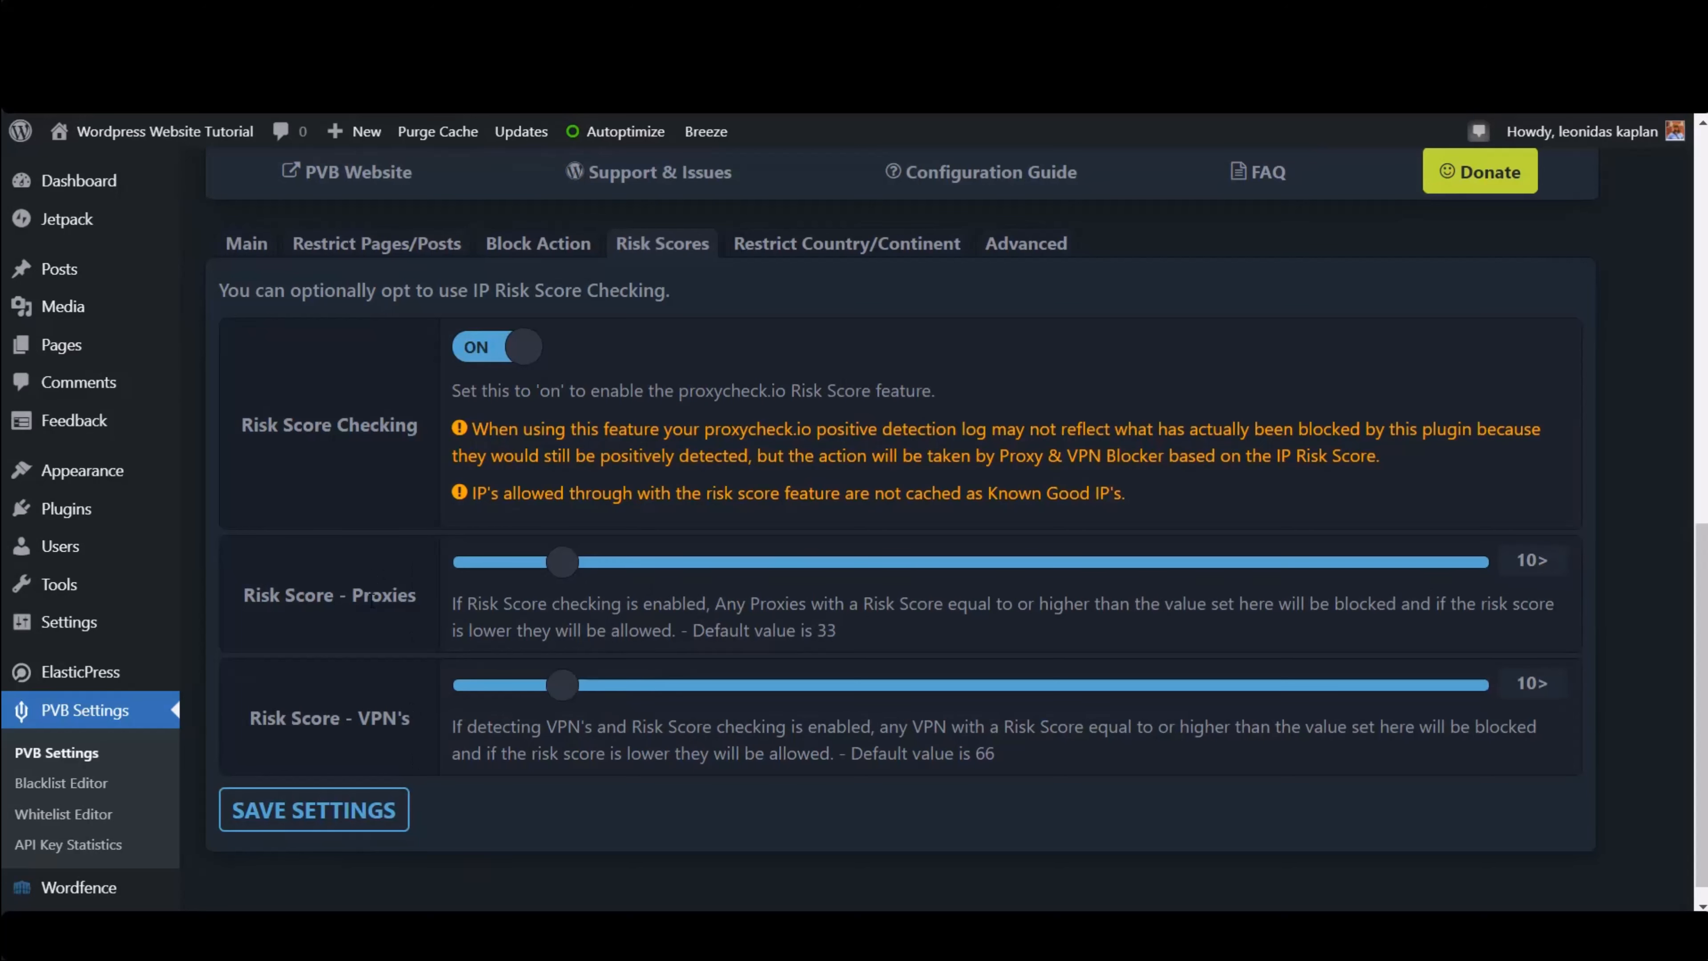
pyautogui.click(326, 815)
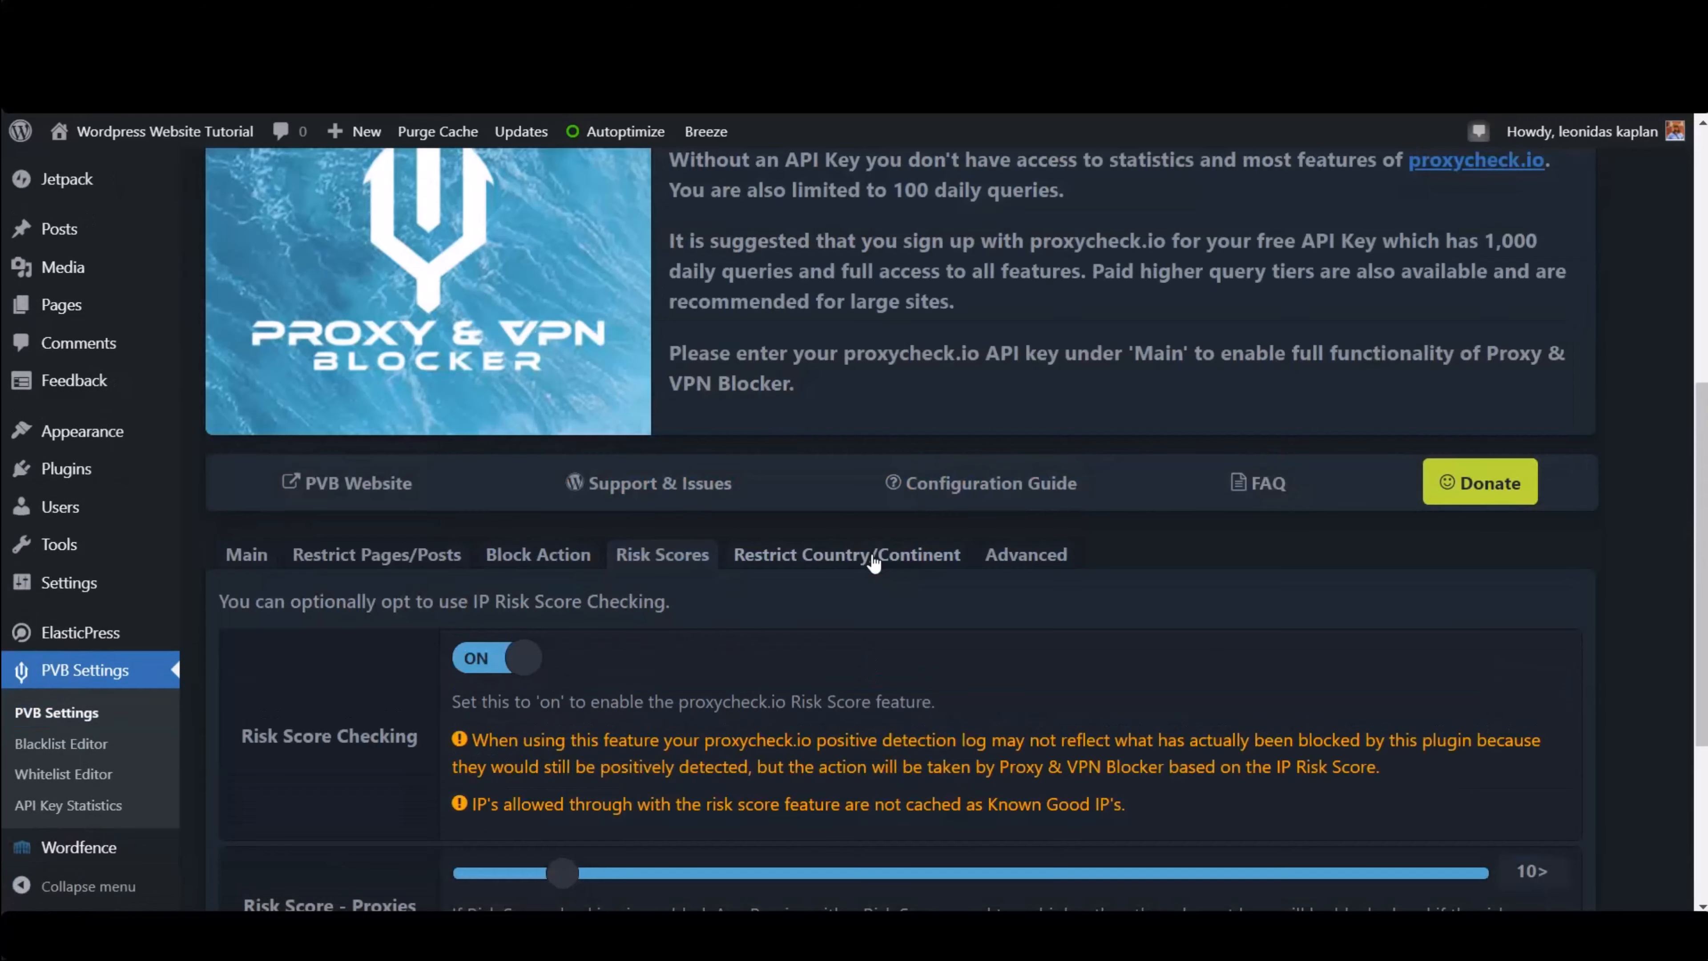
# - Review the Restrict Country/Continent and Advanced settings tabs
pyautogui.click(871, 557)
pyautogui.scroll(-5, 532, 730)
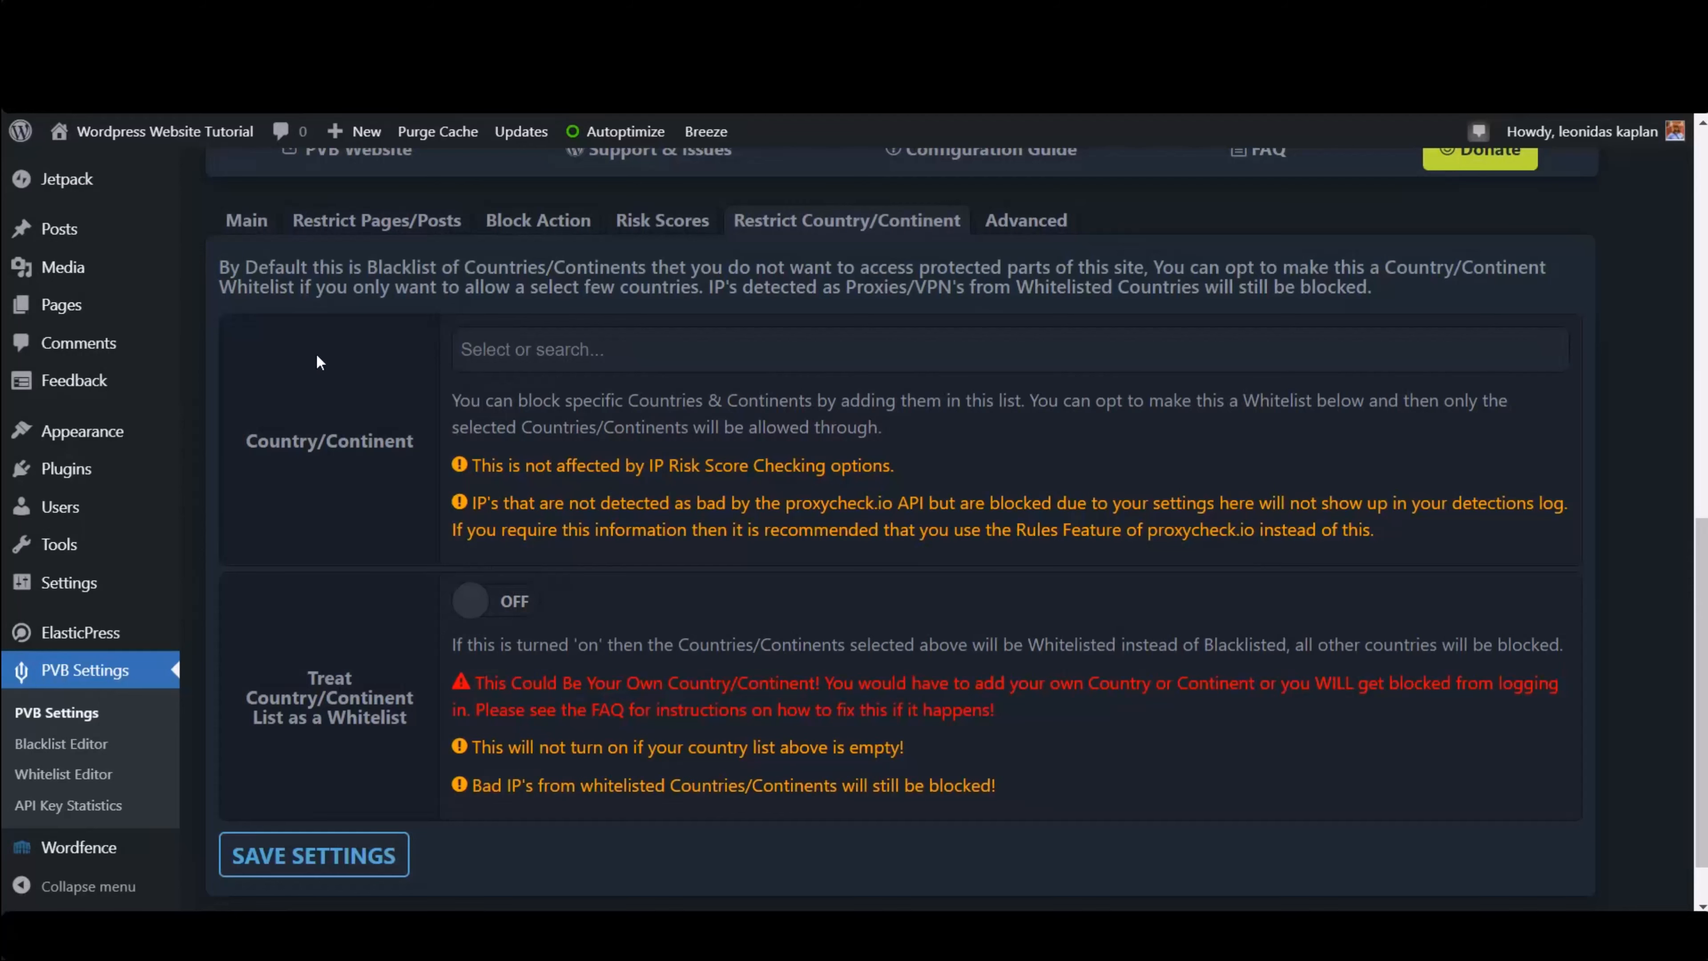
pyautogui.scroll(3, 498, 635)
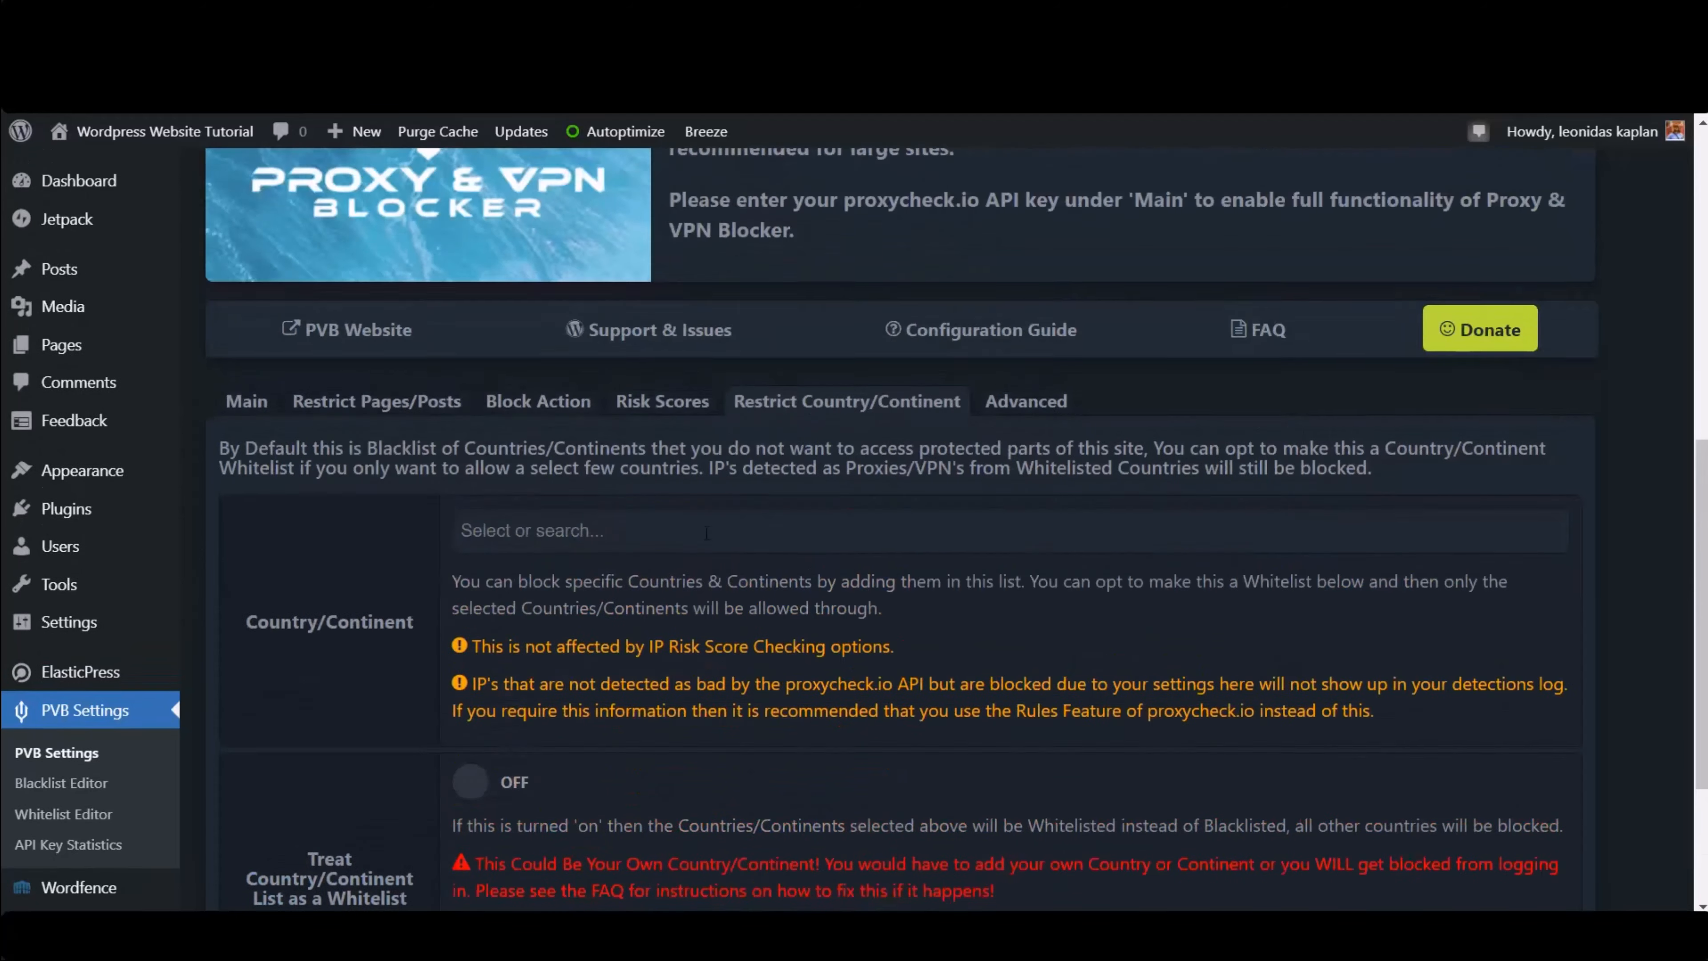
pyautogui.click(1029, 441)
pyautogui.scroll(-3, 712, 697)
pyautogui.scroll(2, 372, 374)
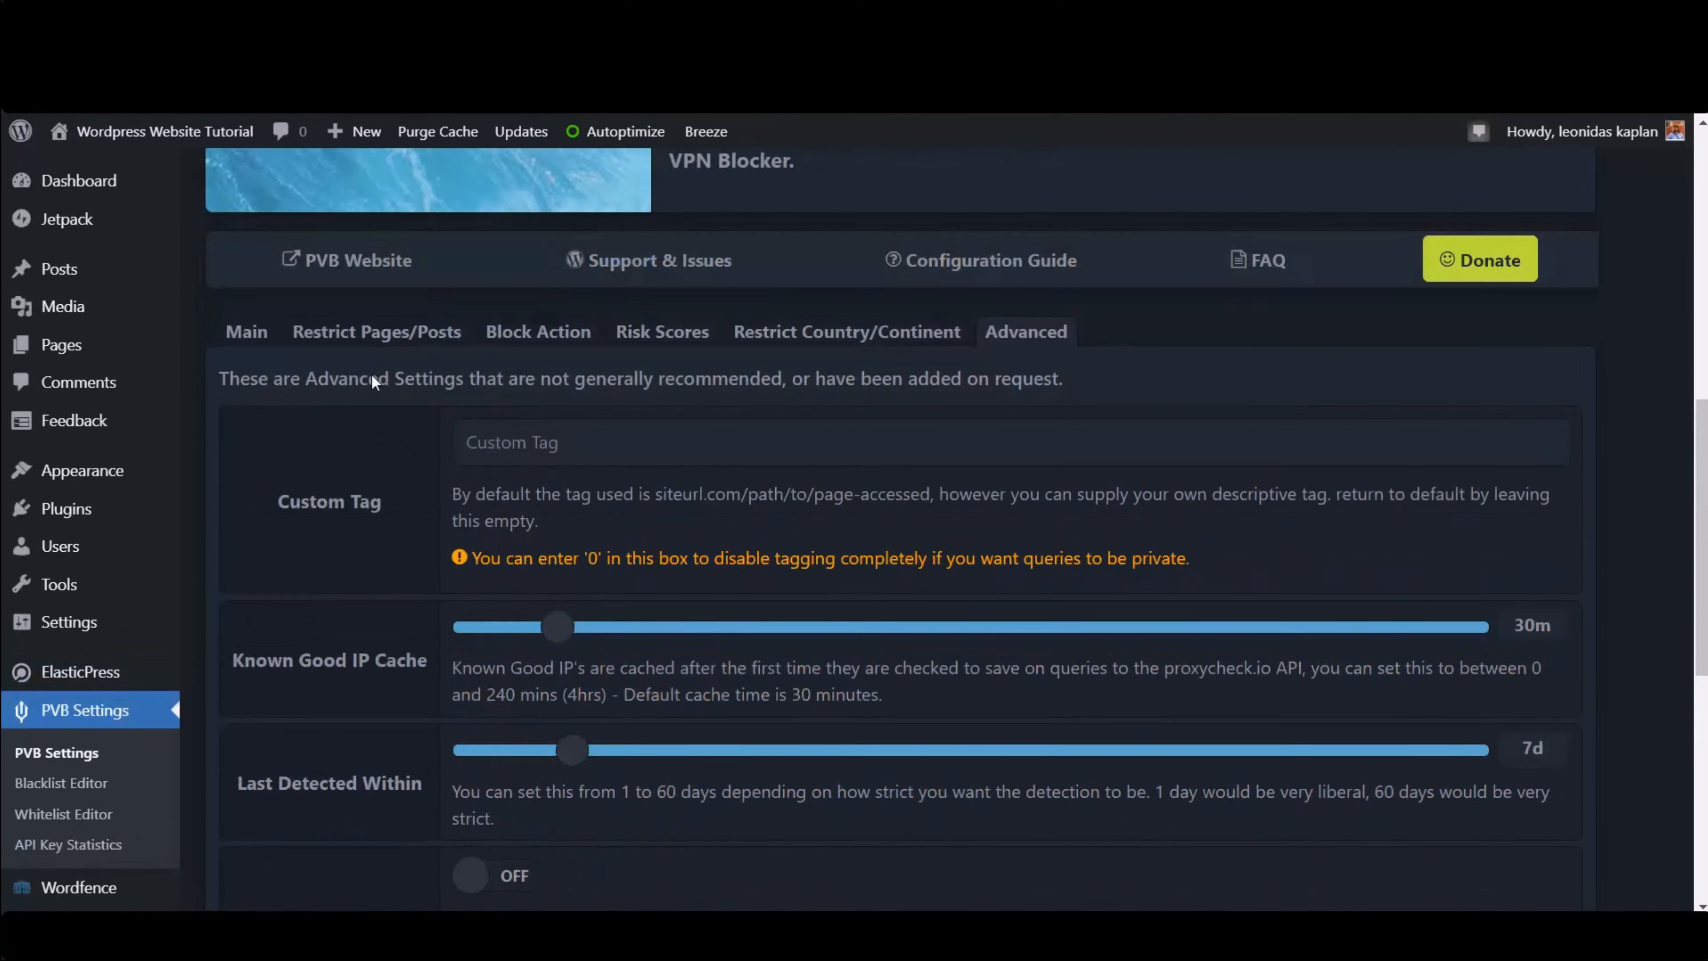
pyautogui.scroll(-6, 371, 374)
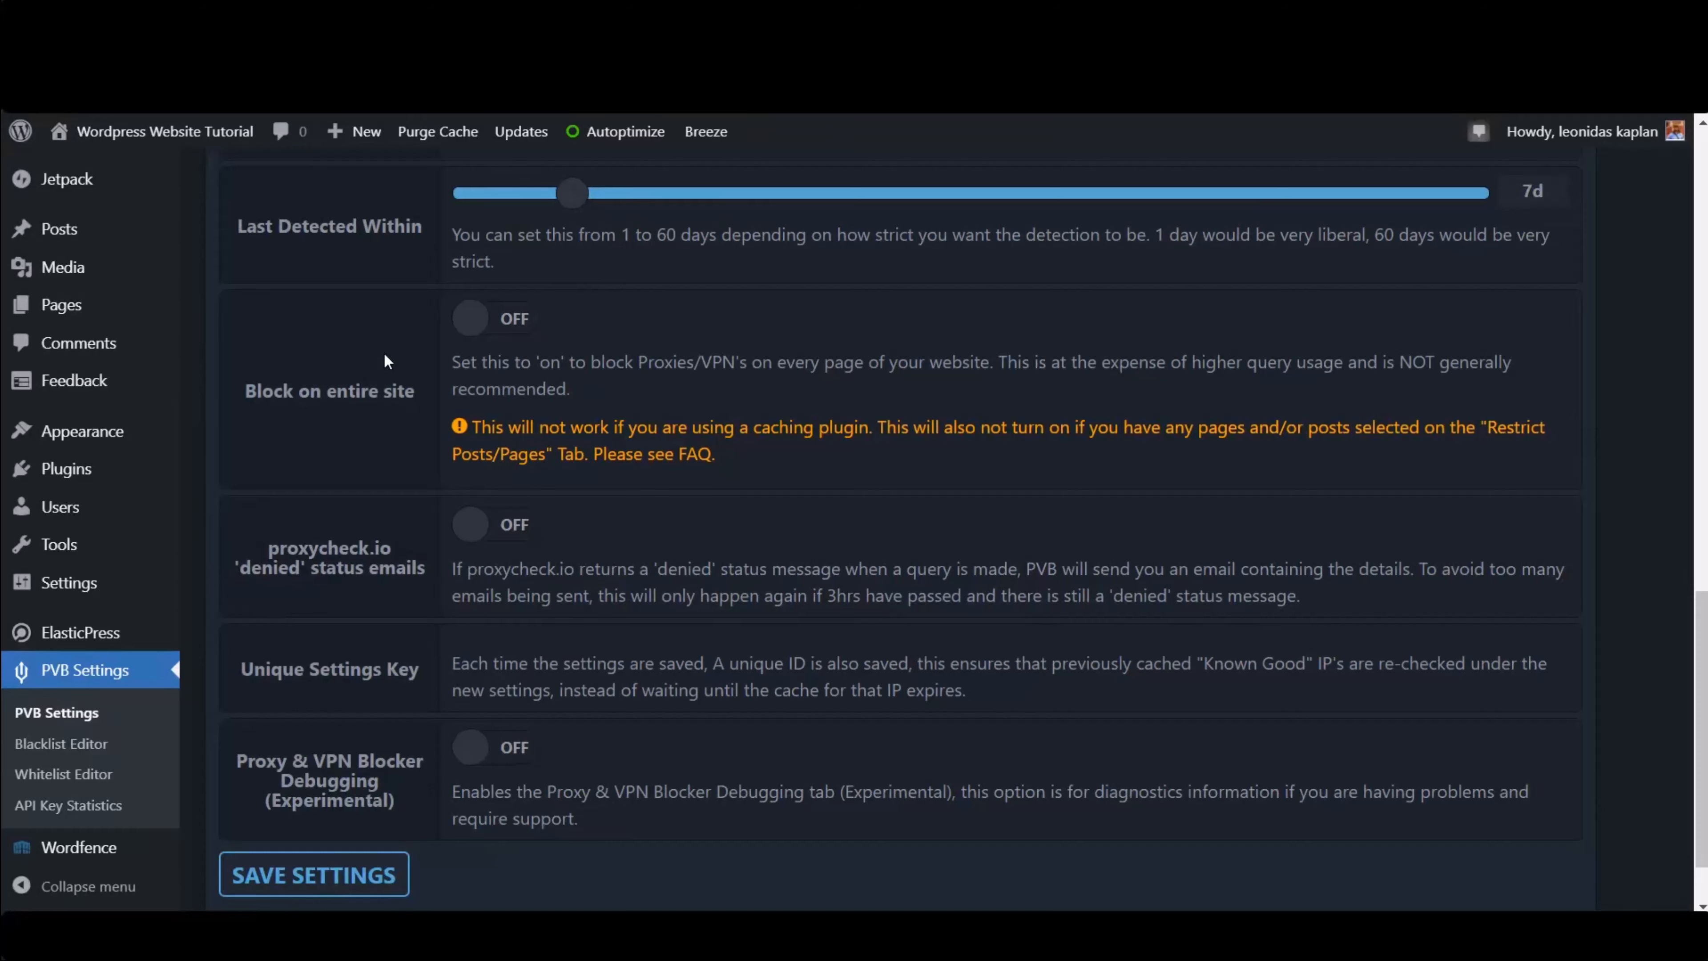
pyautogui.scroll(2, 525, 329)
pyautogui.scroll(9, 525, 328)
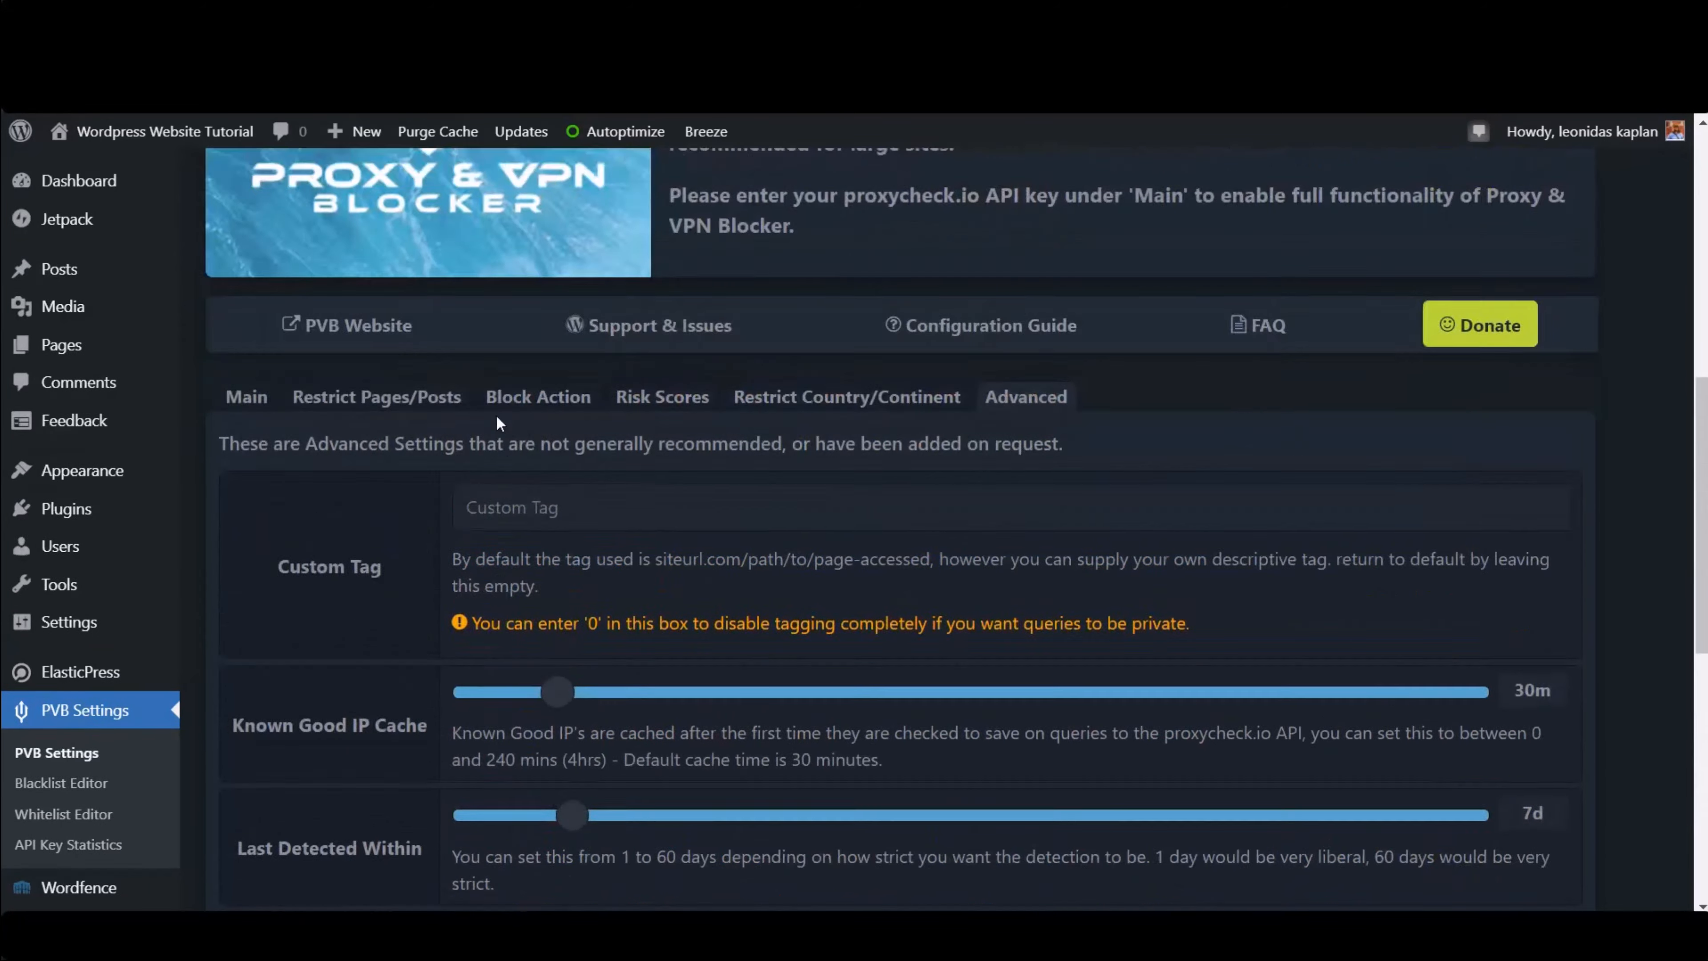
pyautogui.scroll(-1, 109, 819)
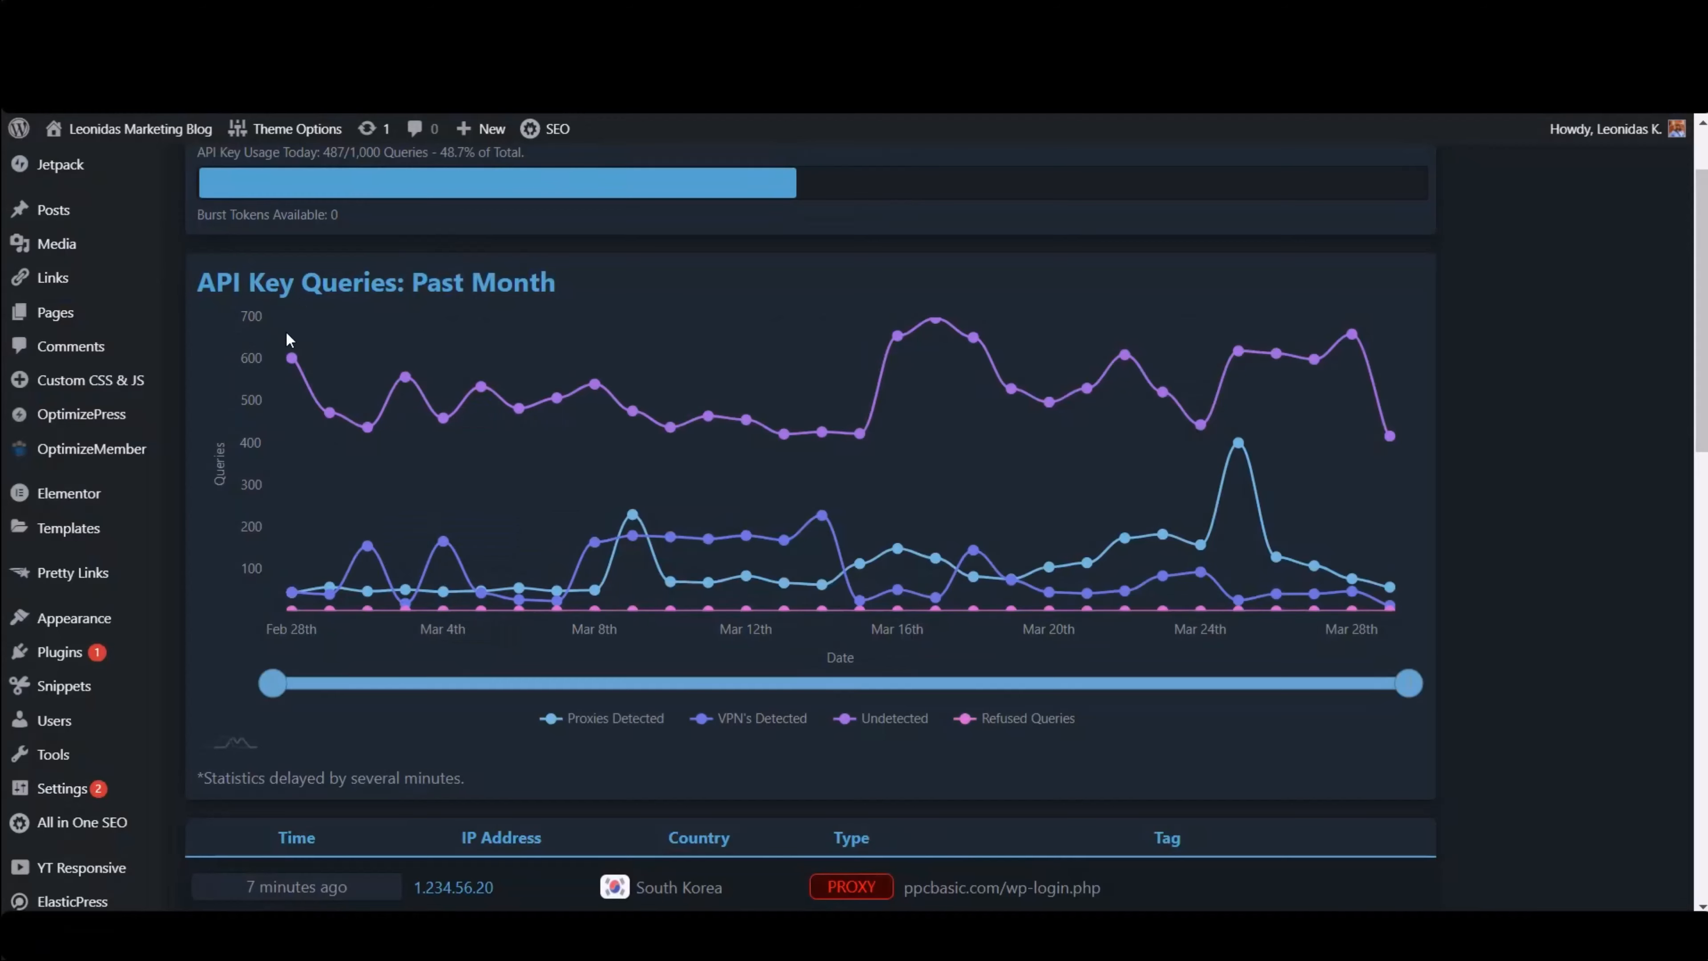
# - Examine the API key query statistics chart and the list of detected proxy and VPN visits
pyautogui.moveTo(289, 336)
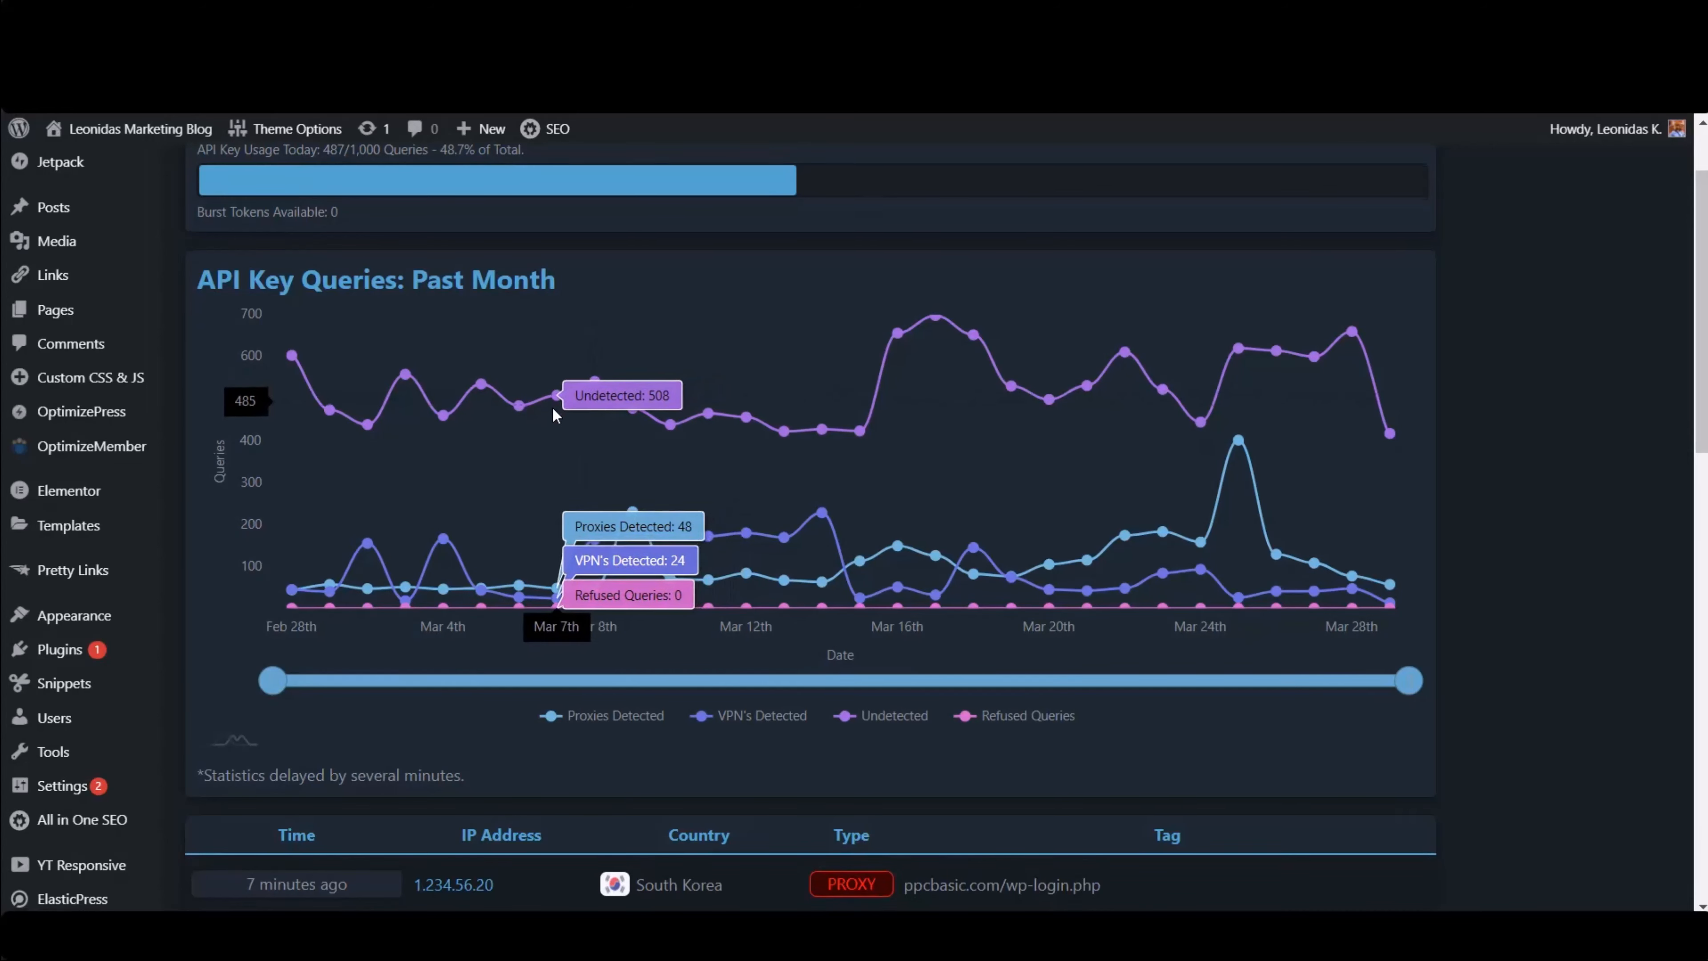
pyautogui.scroll(-1, 552, 383)
pyautogui.scroll(1, 551, 354)
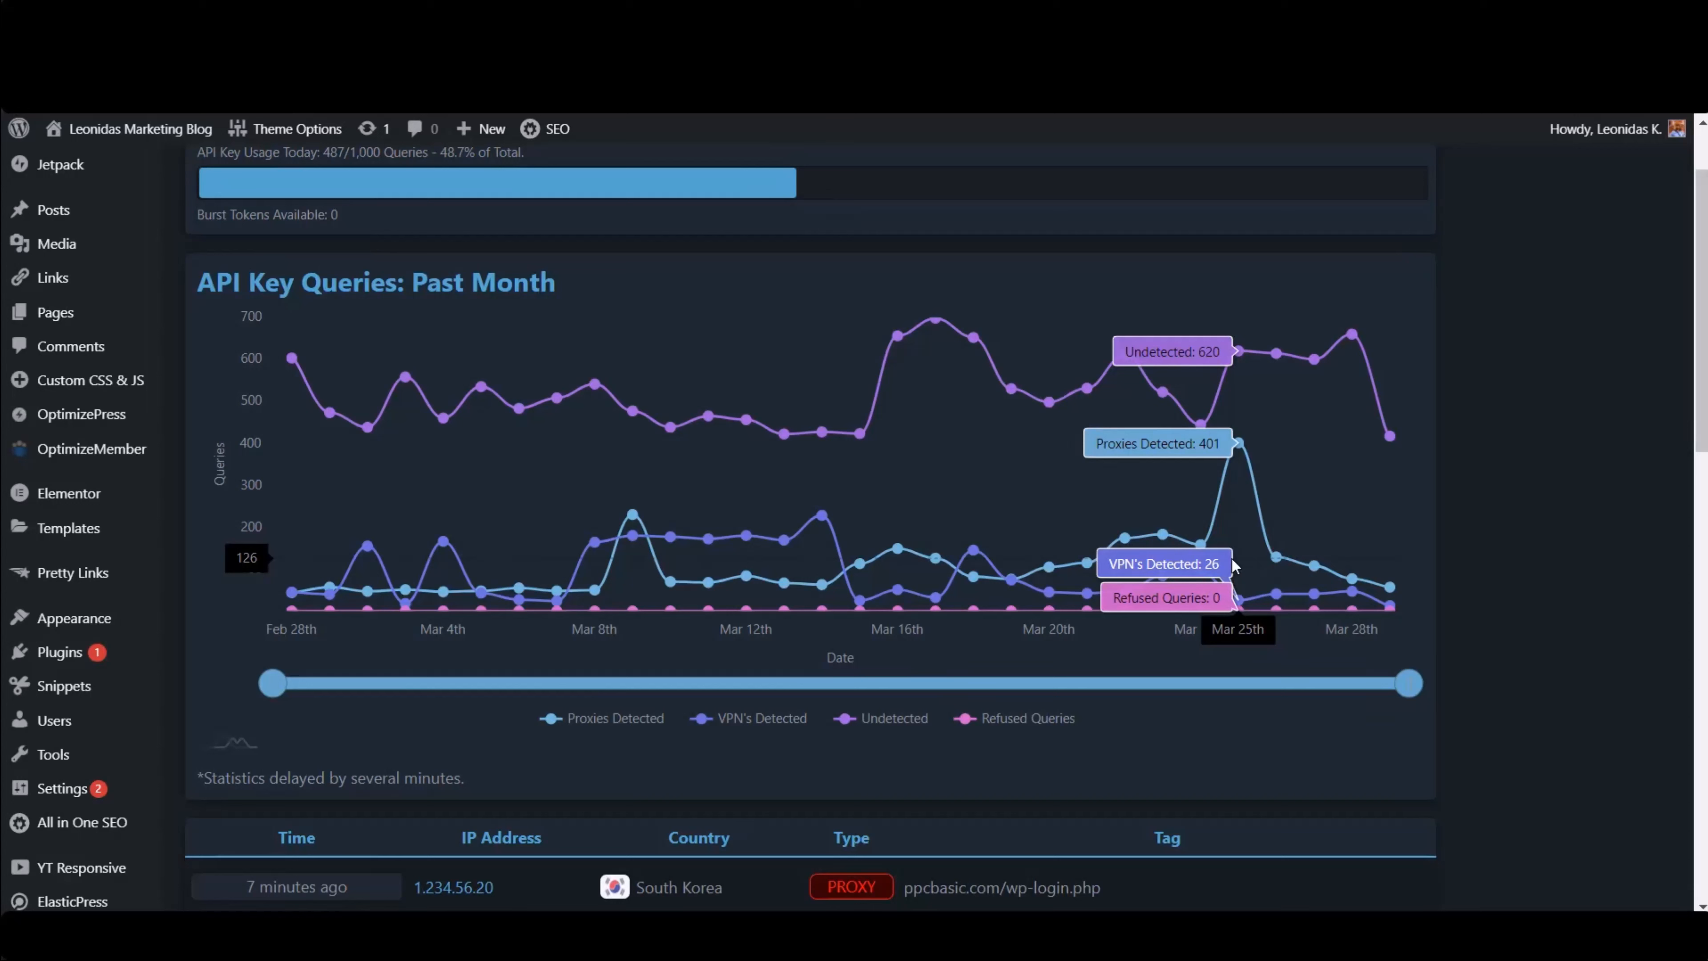
pyautogui.scroll(-10, 1234, 566)
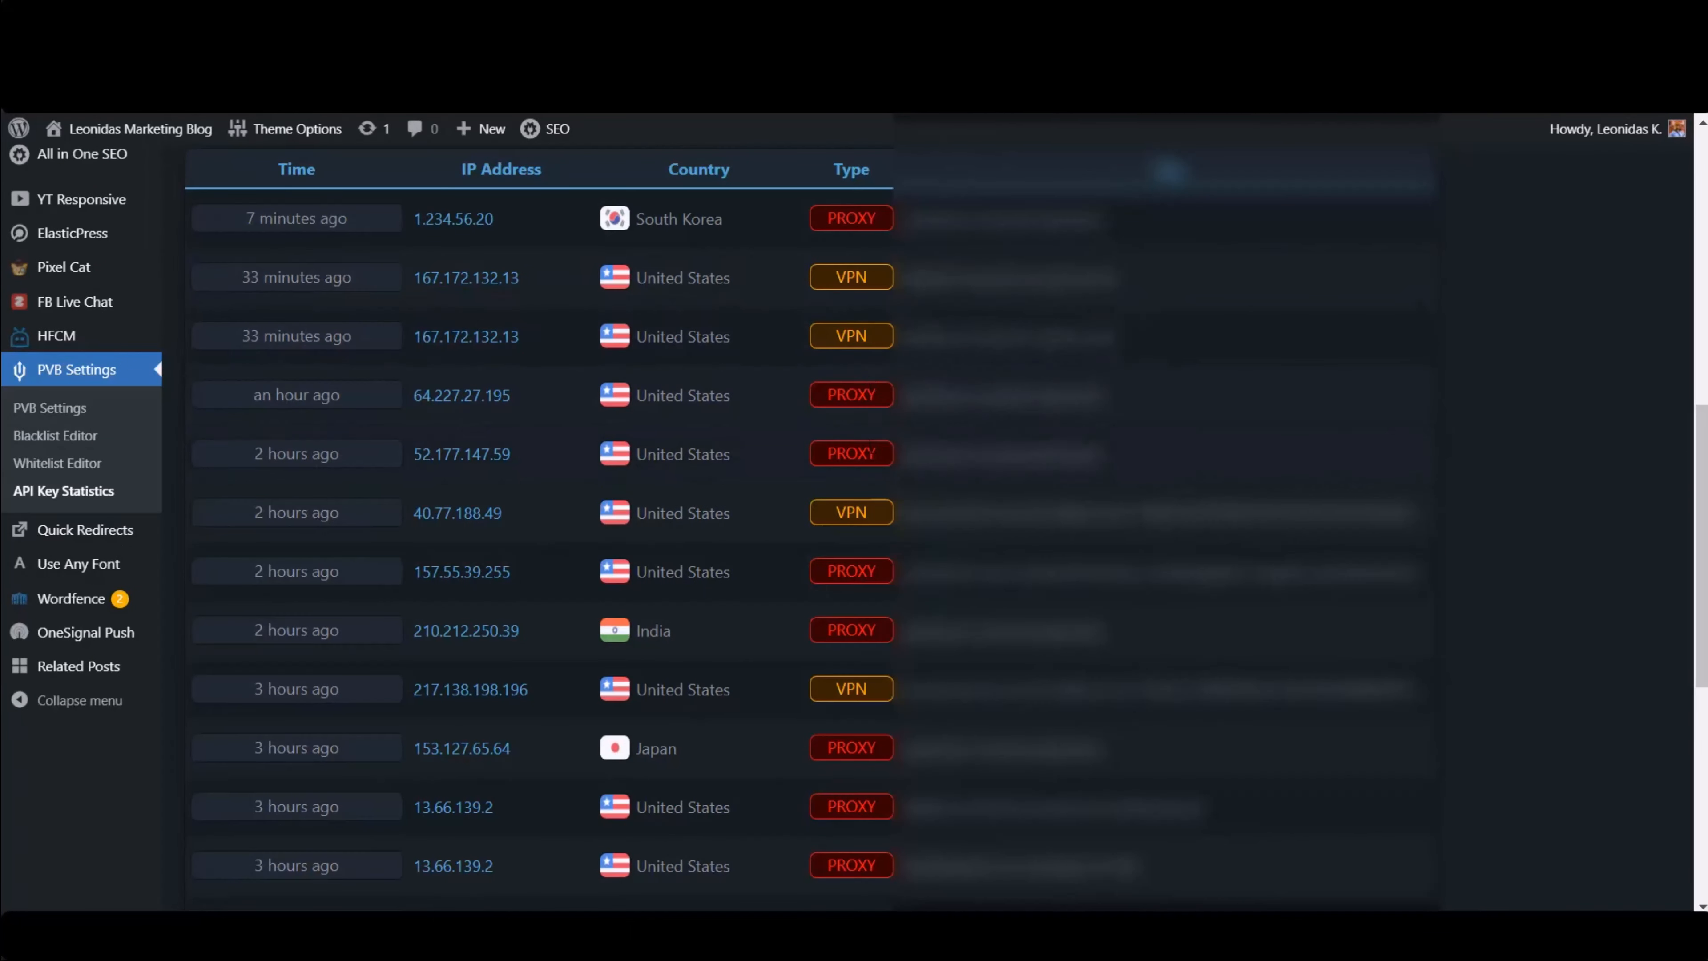
pyautogui.scroll(-2, 868, 471)
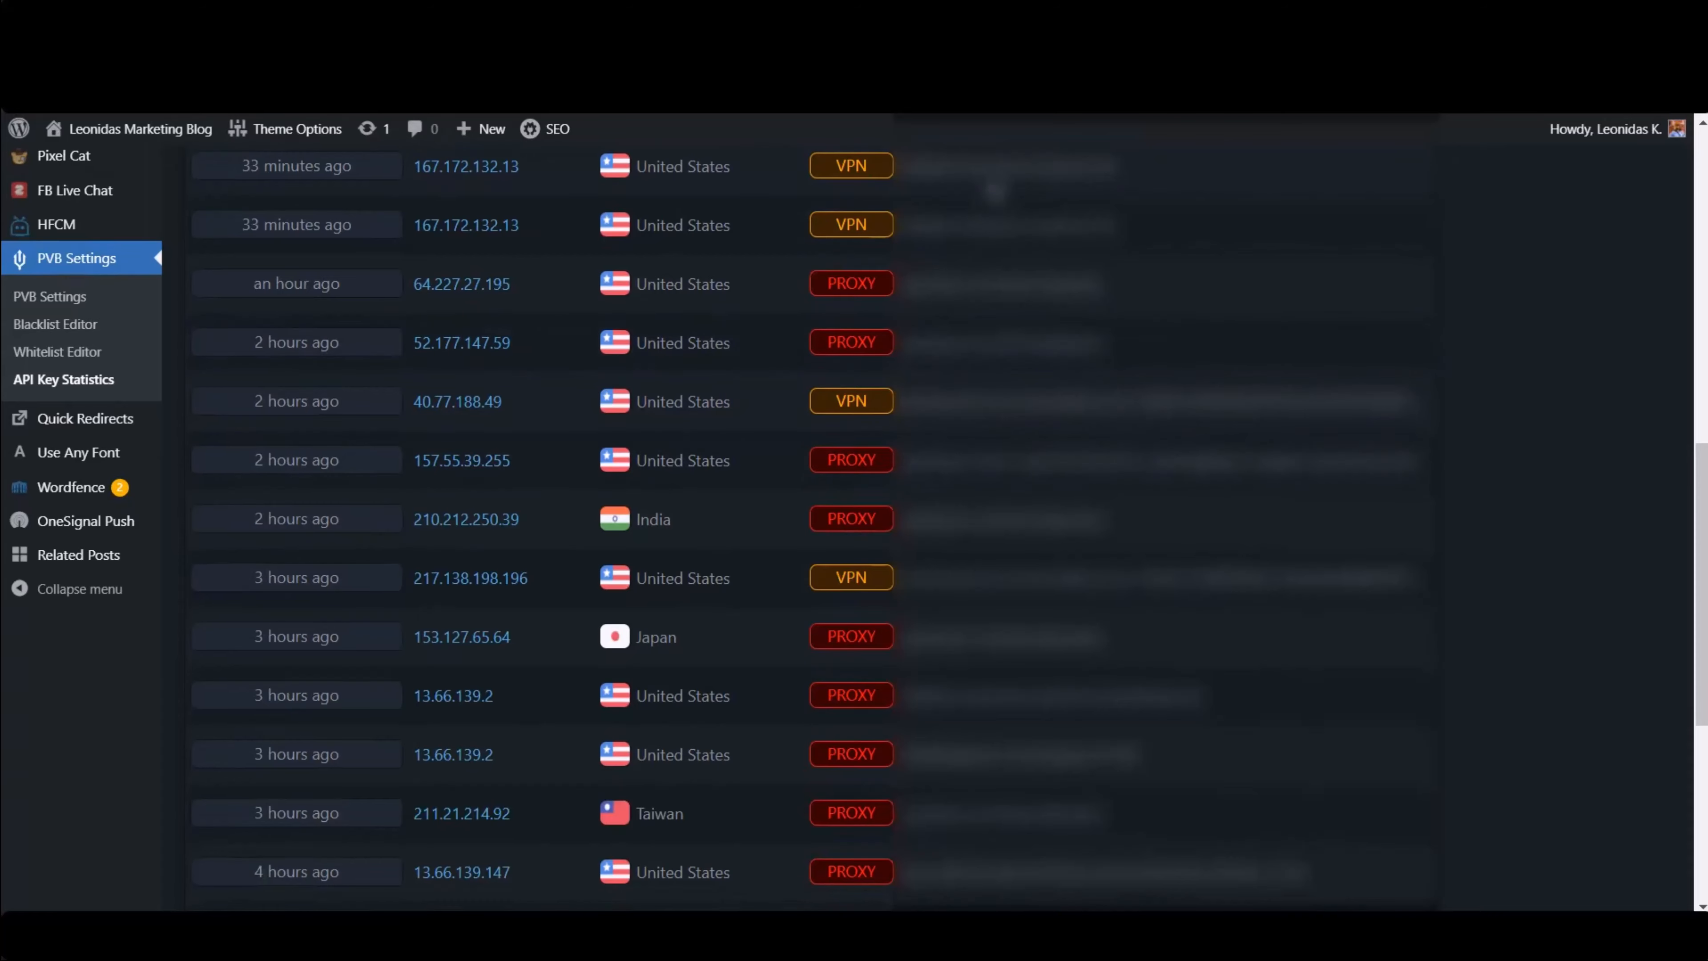
pyautogui.scroll(-8, 1100, 696)
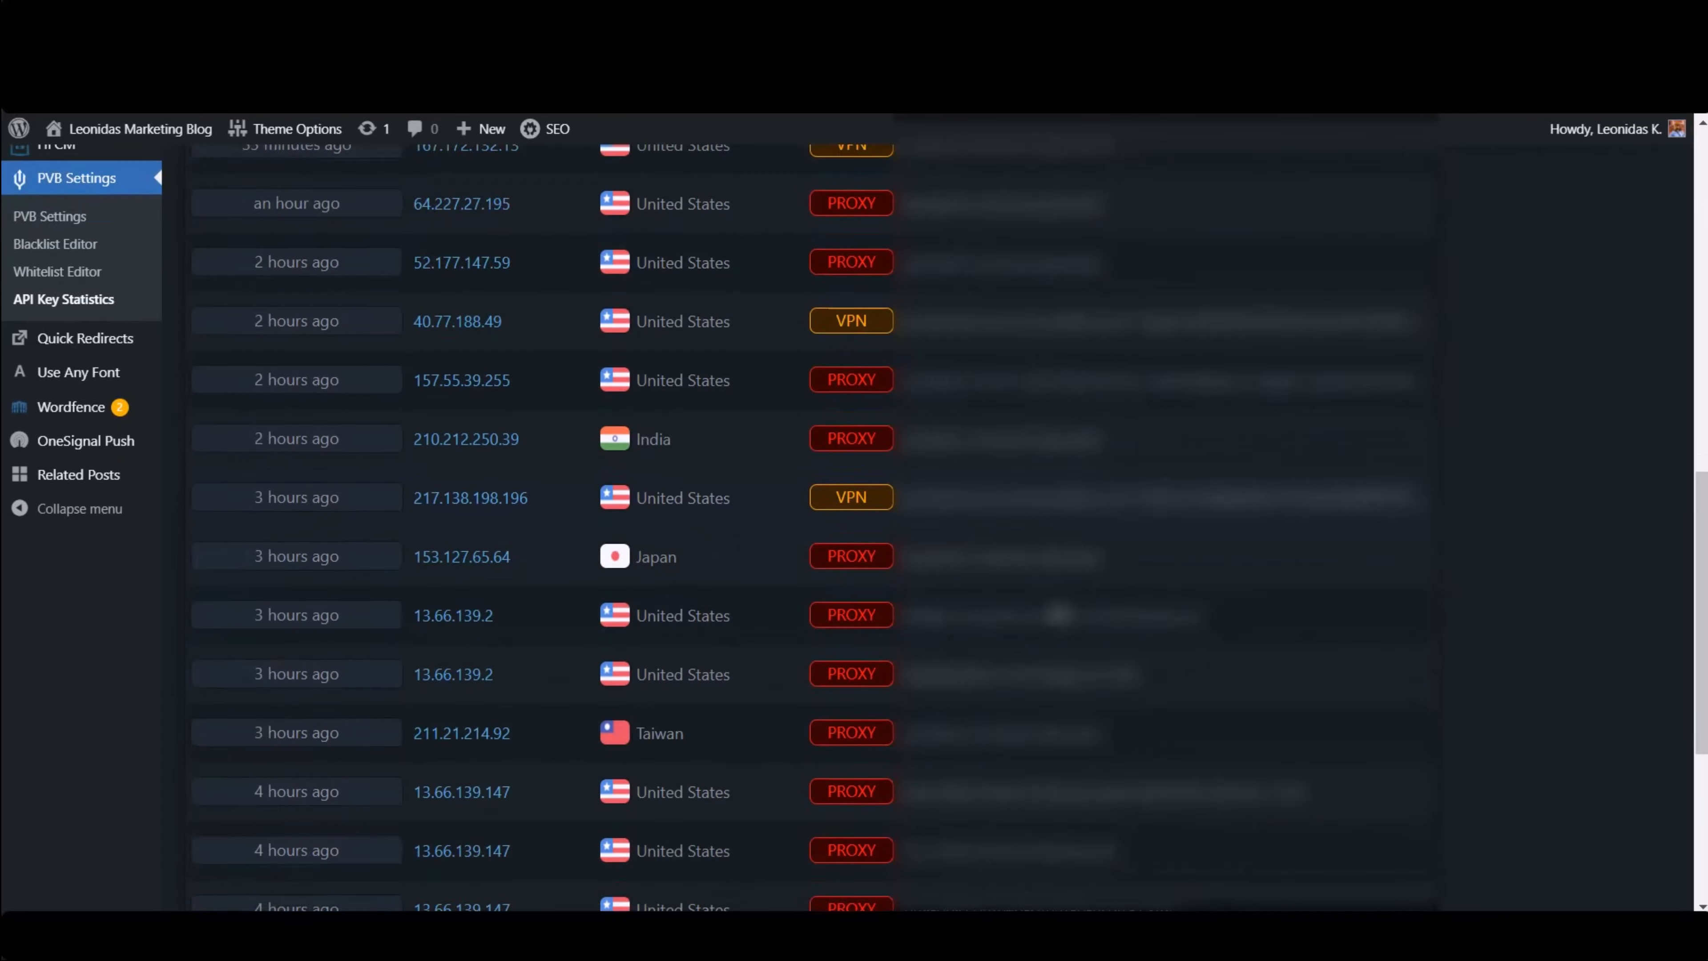
pyautogui.scroll(12, 846, 589)
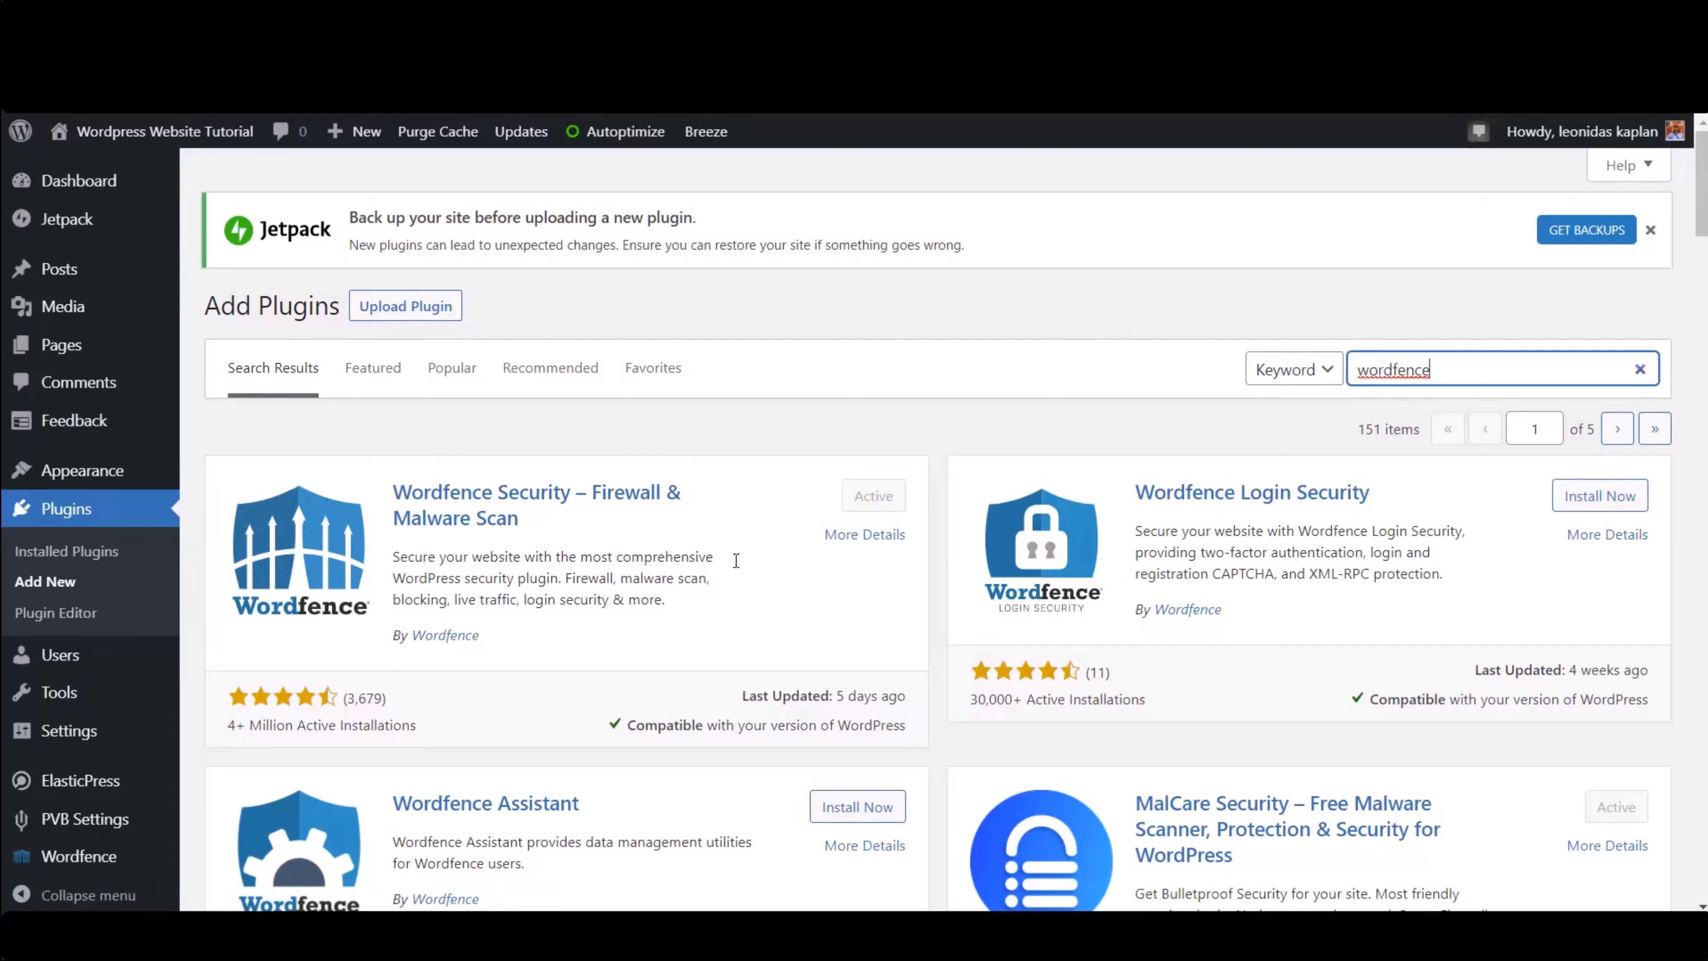
# - Search the plugin directory for all in one seo and install the All in One SEO plugin
pyautogui.hotkey('ctrl', 'a')
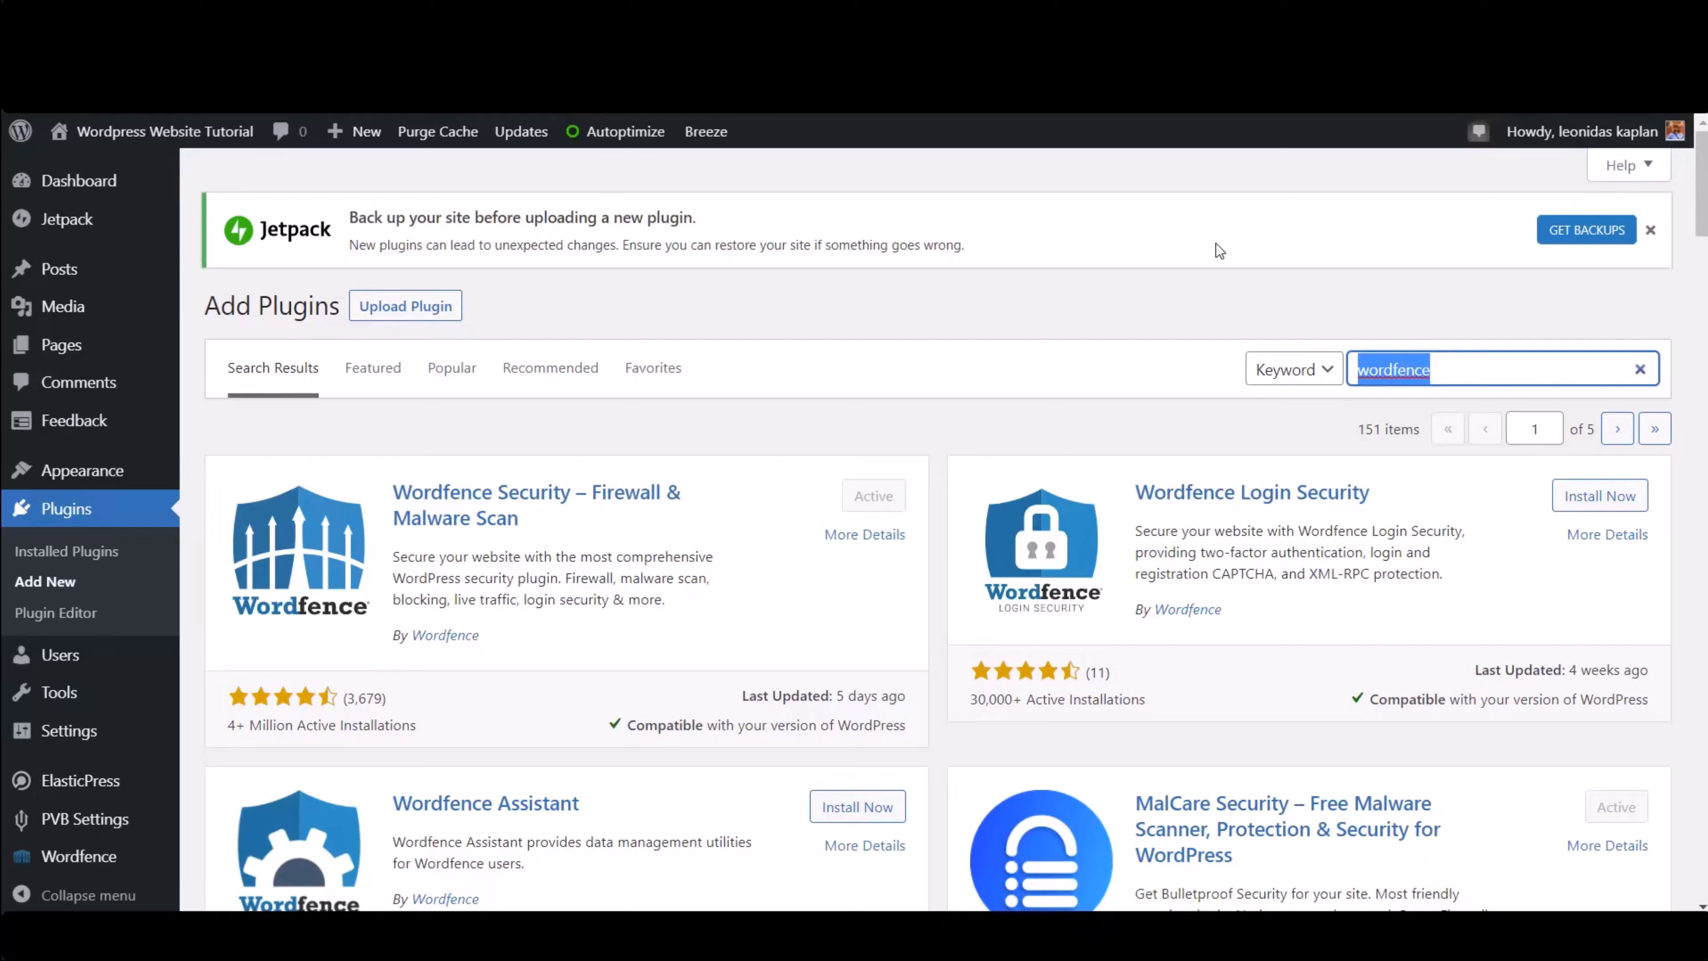
pyautogui.write('all in one seo')
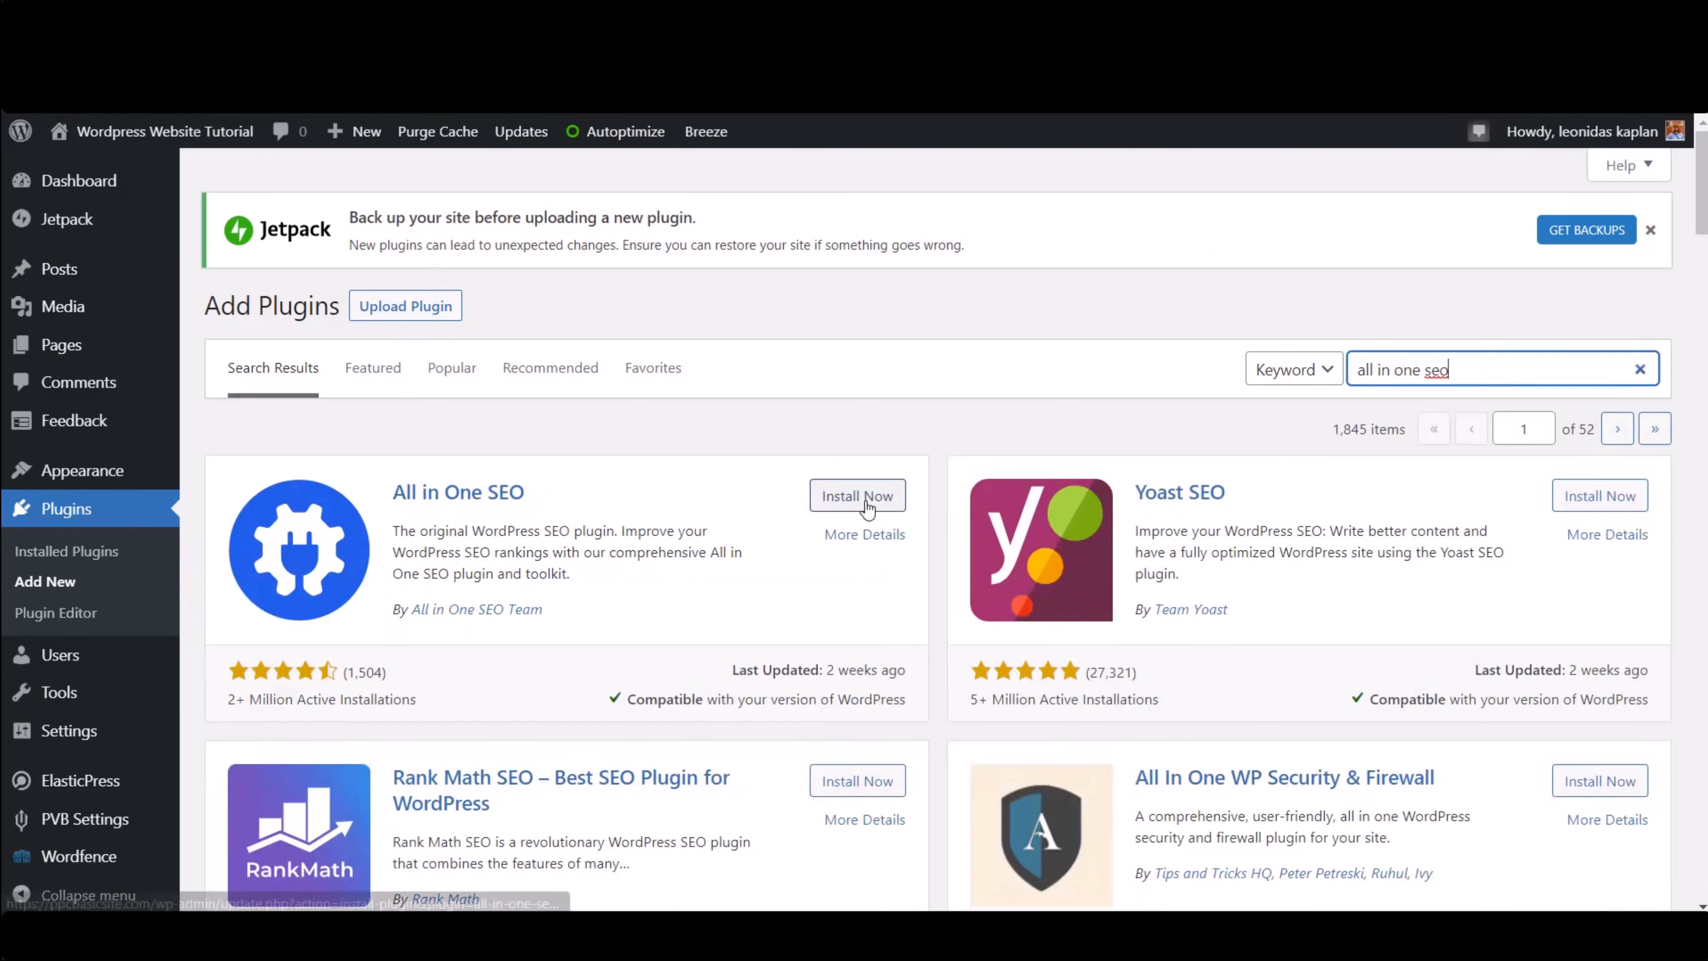
pyautogui.click(862, 506)
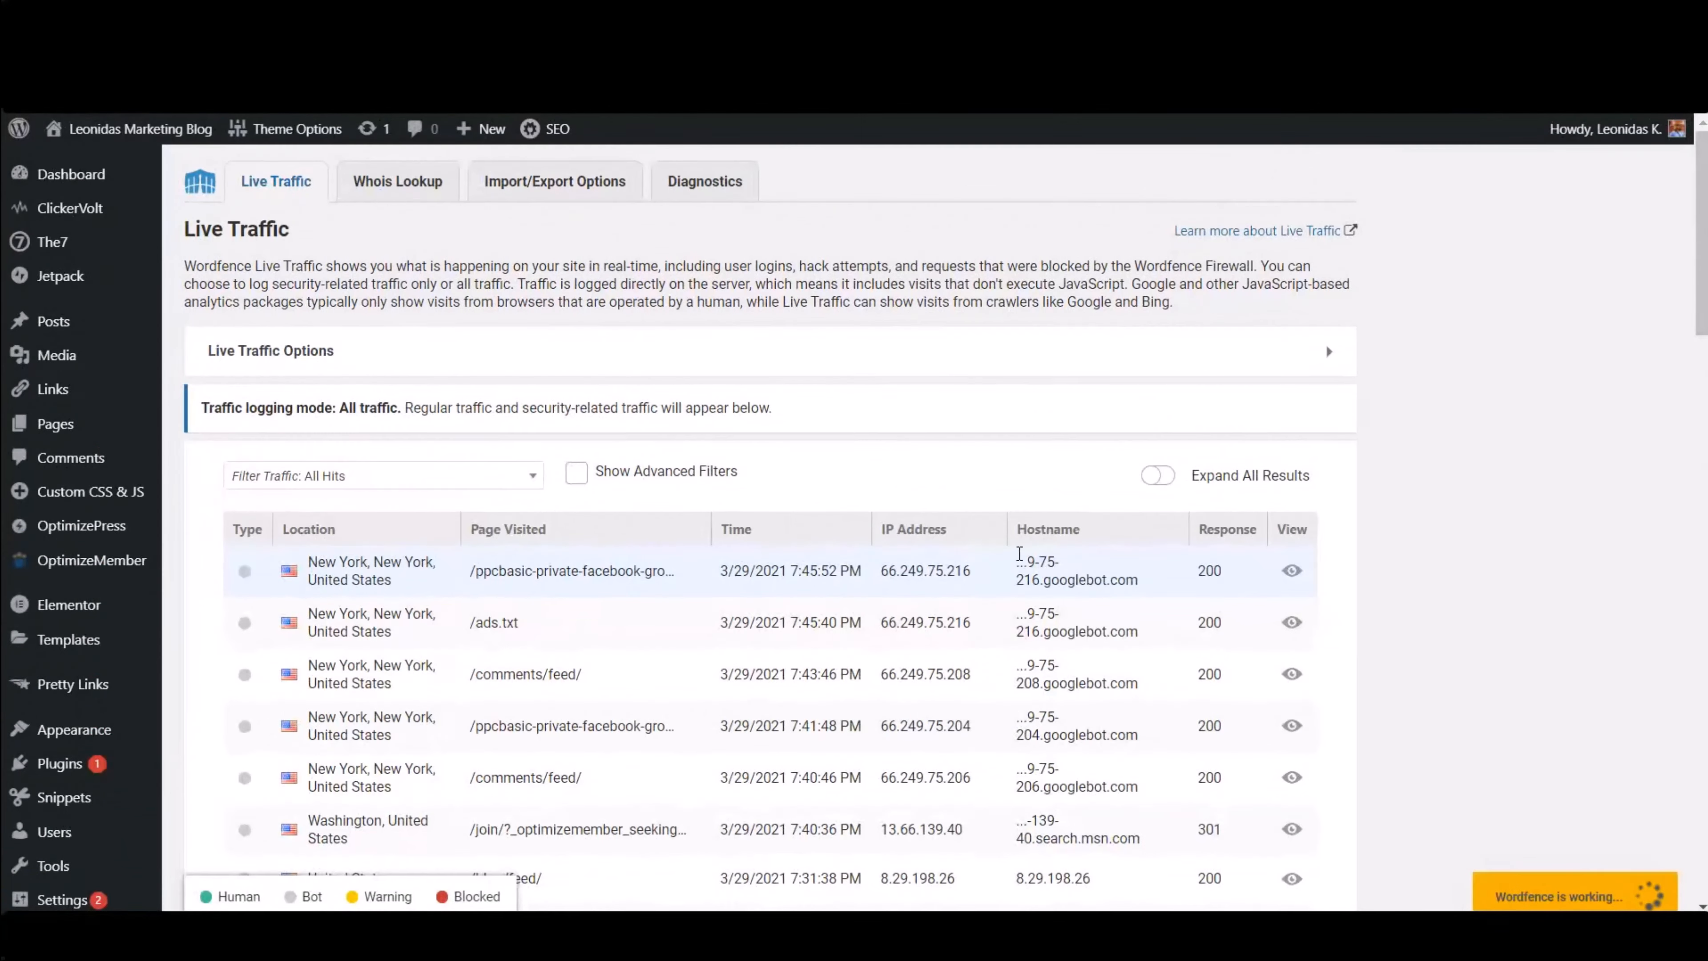
pyautogui.scroll(-5, 1015, 557)
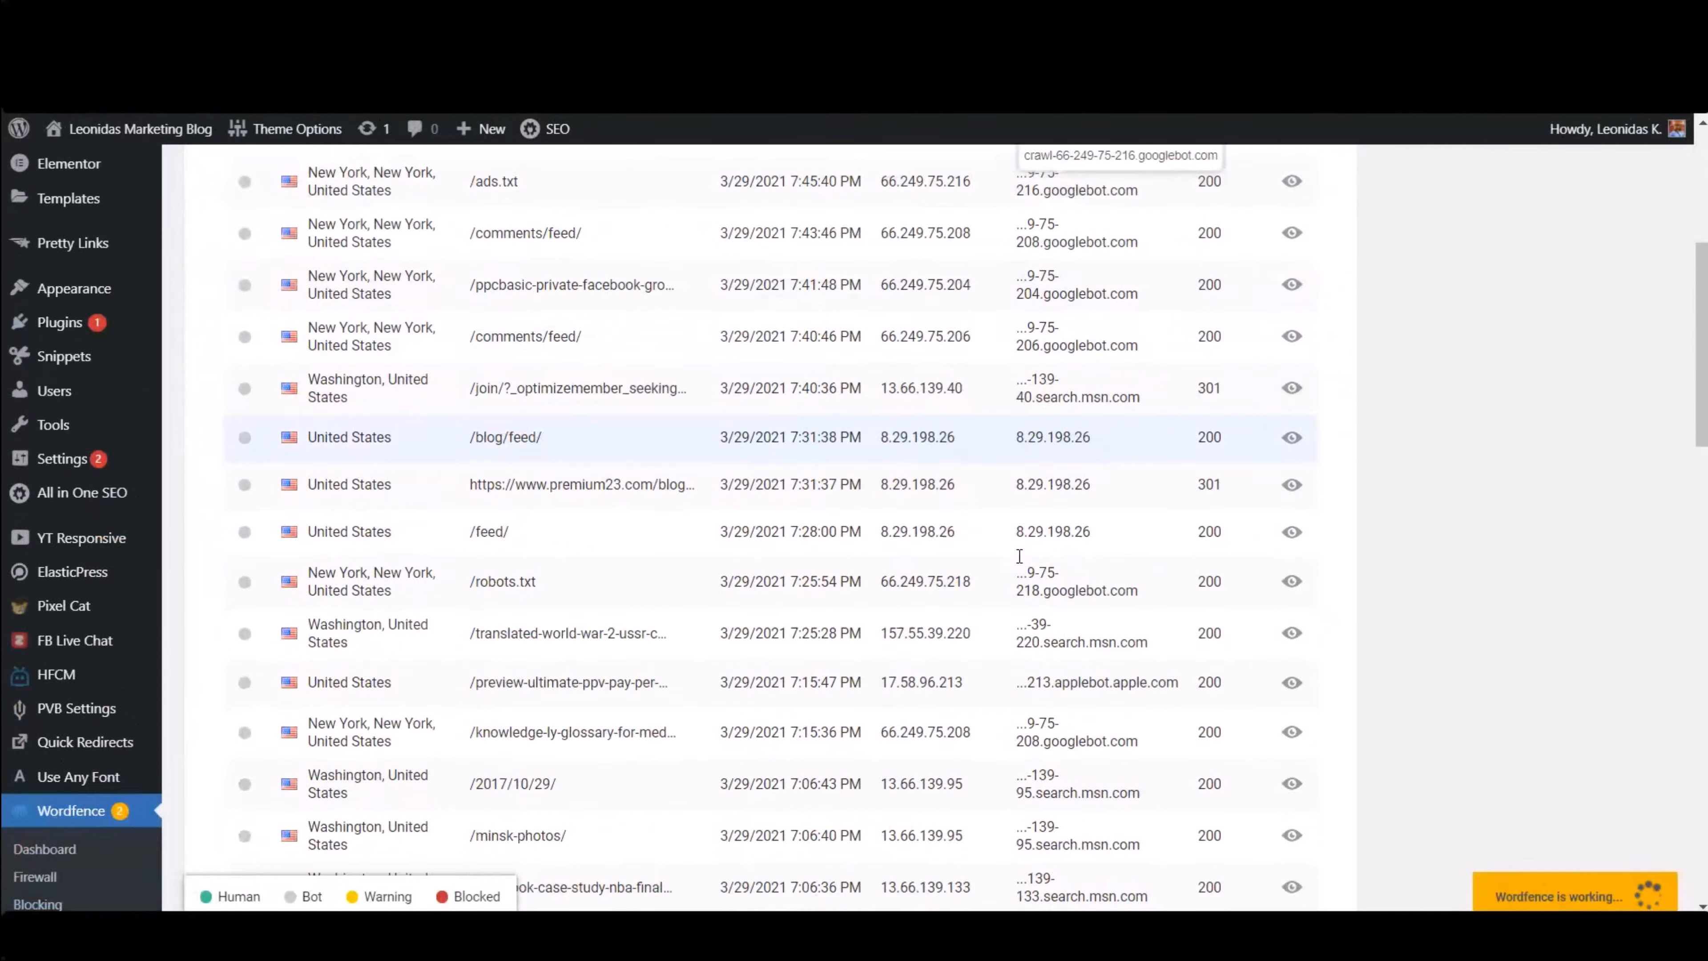
# - Scroll through the Wordfence Live Traffic log to review the visits' locations, hostnames and types
pyautogui.scroll(-4, 1015, 557)
pyautogui.scroll(3, 804, 518)
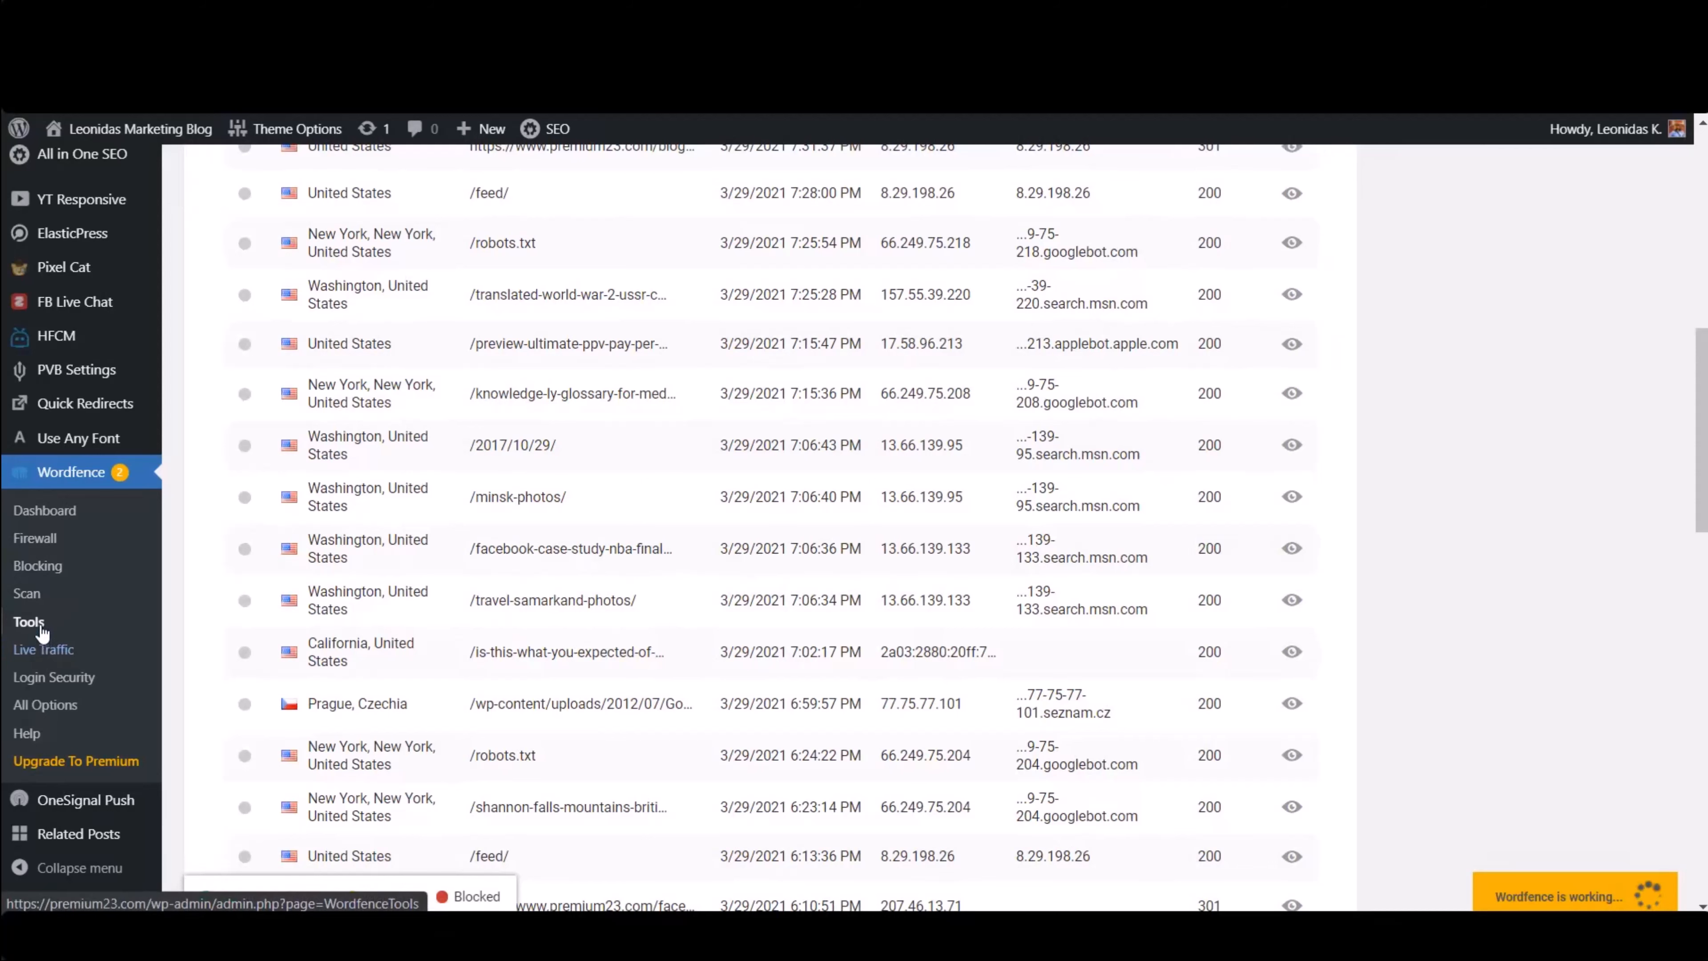
pyautogui.scroll(7, 750, 522)
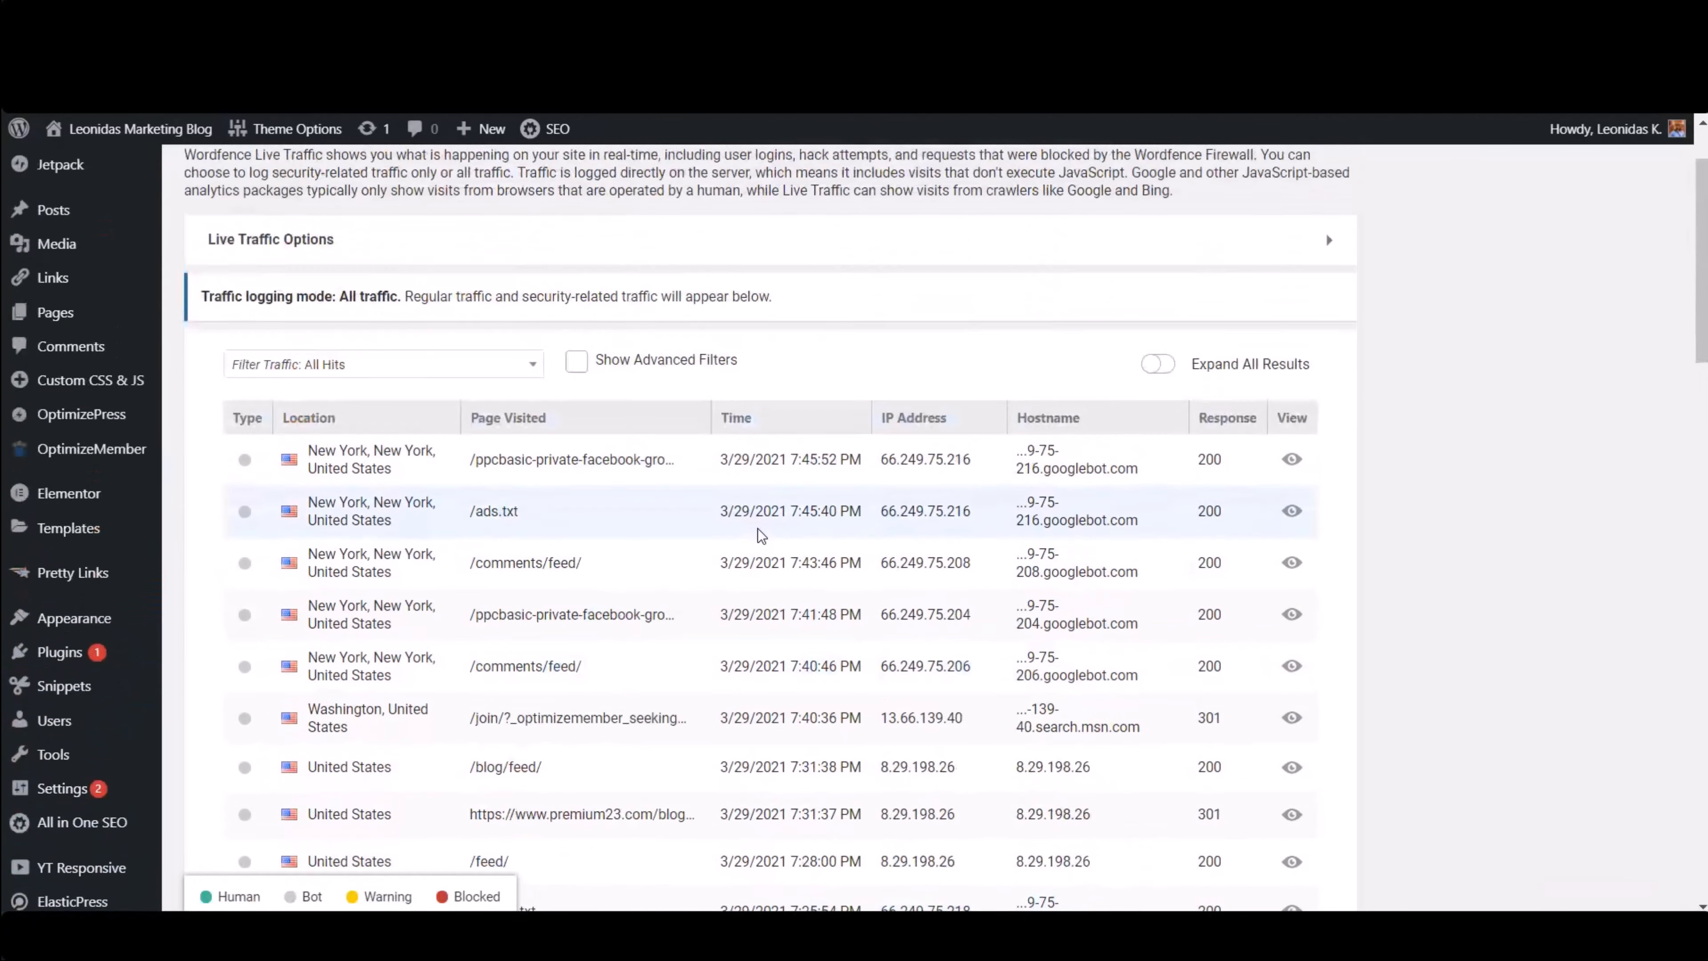
pyautogui.scroll(-2, 760, 534)
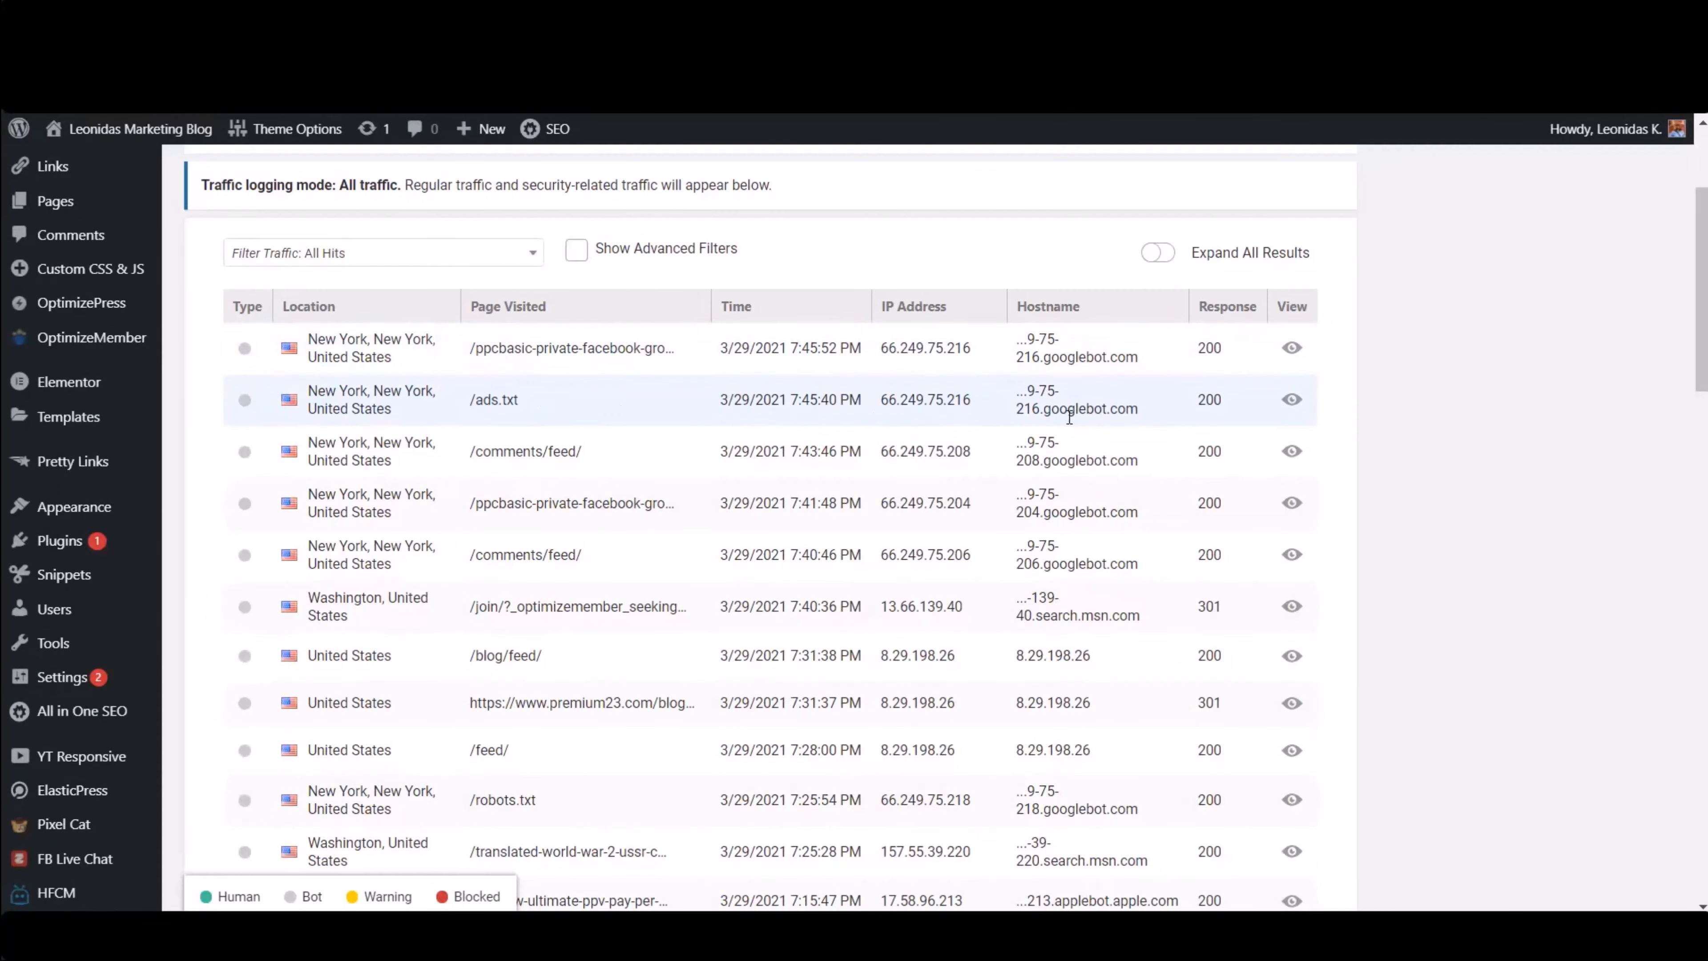
pyautogui.scroll(-10, 1070, 401)
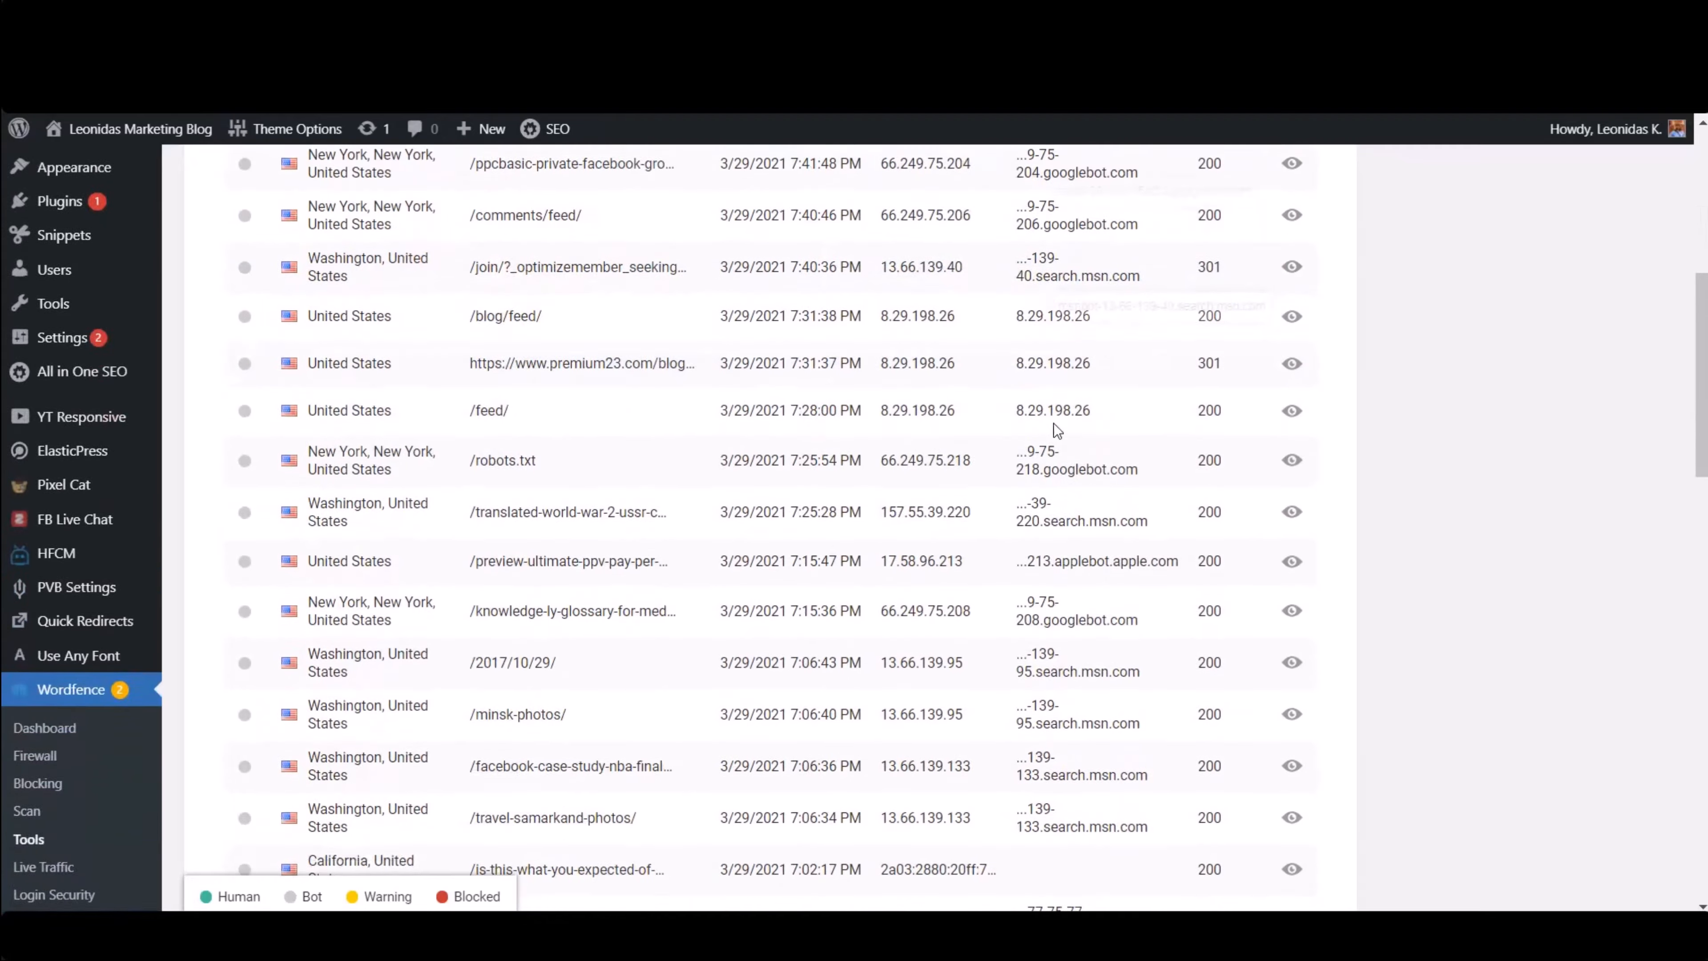
pyautogui.scroll(-8, 1050, 408)
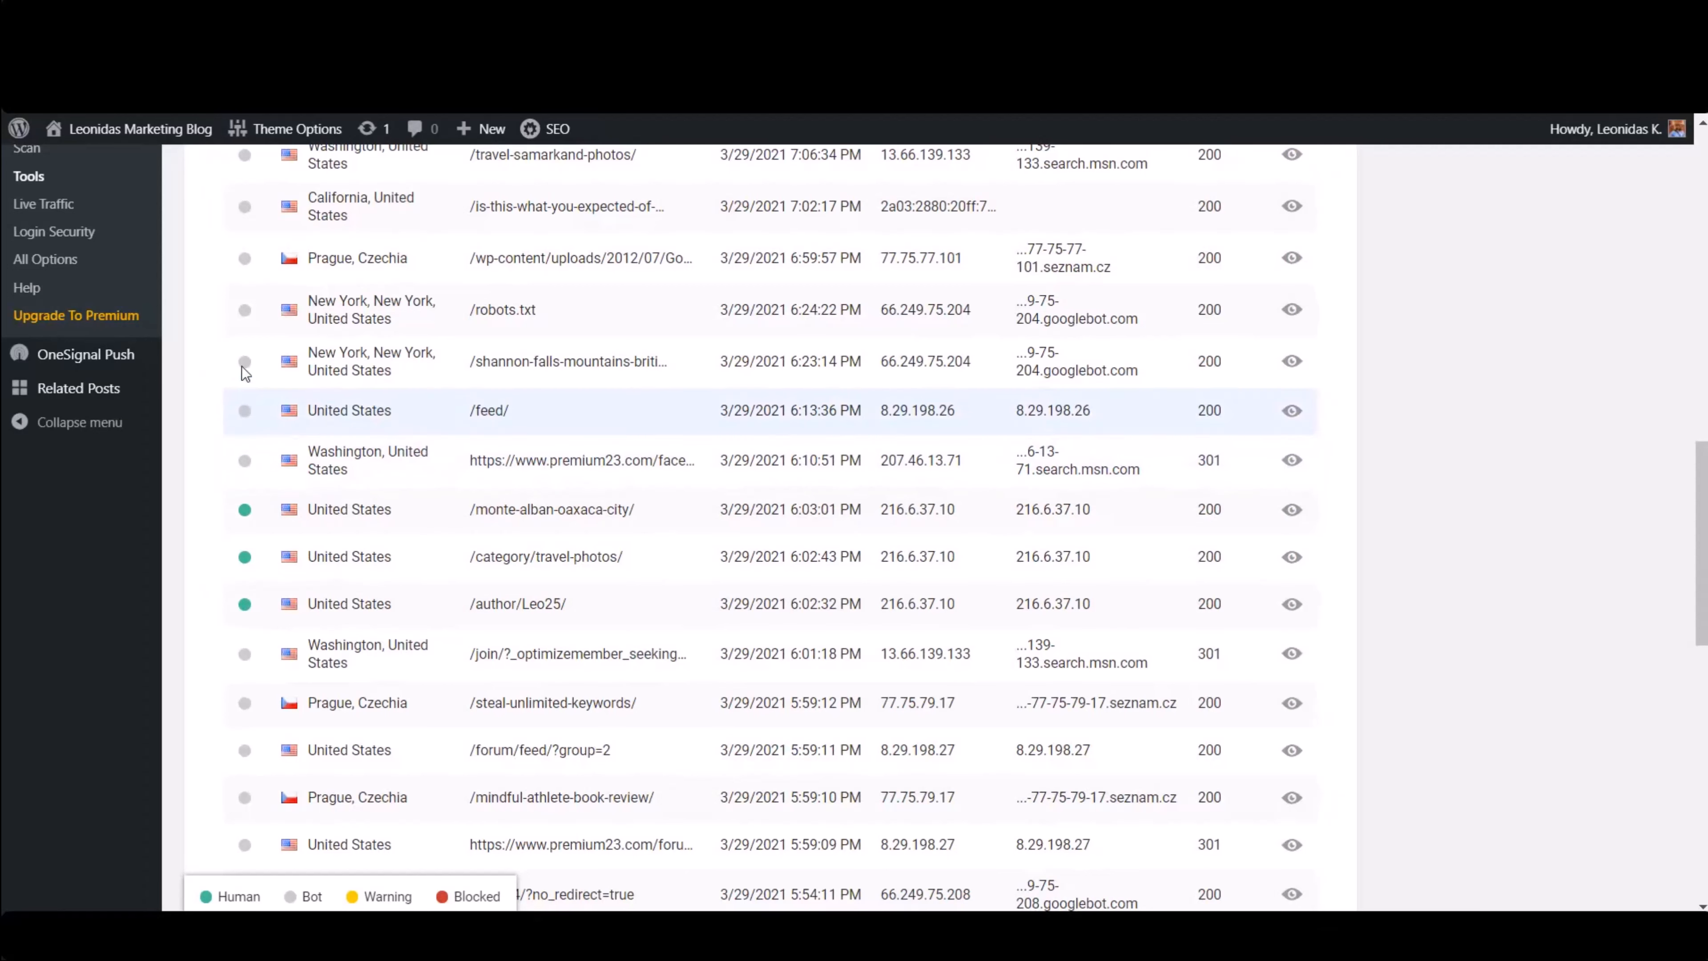
pyautogui.scroll(-4, 1154, 445)
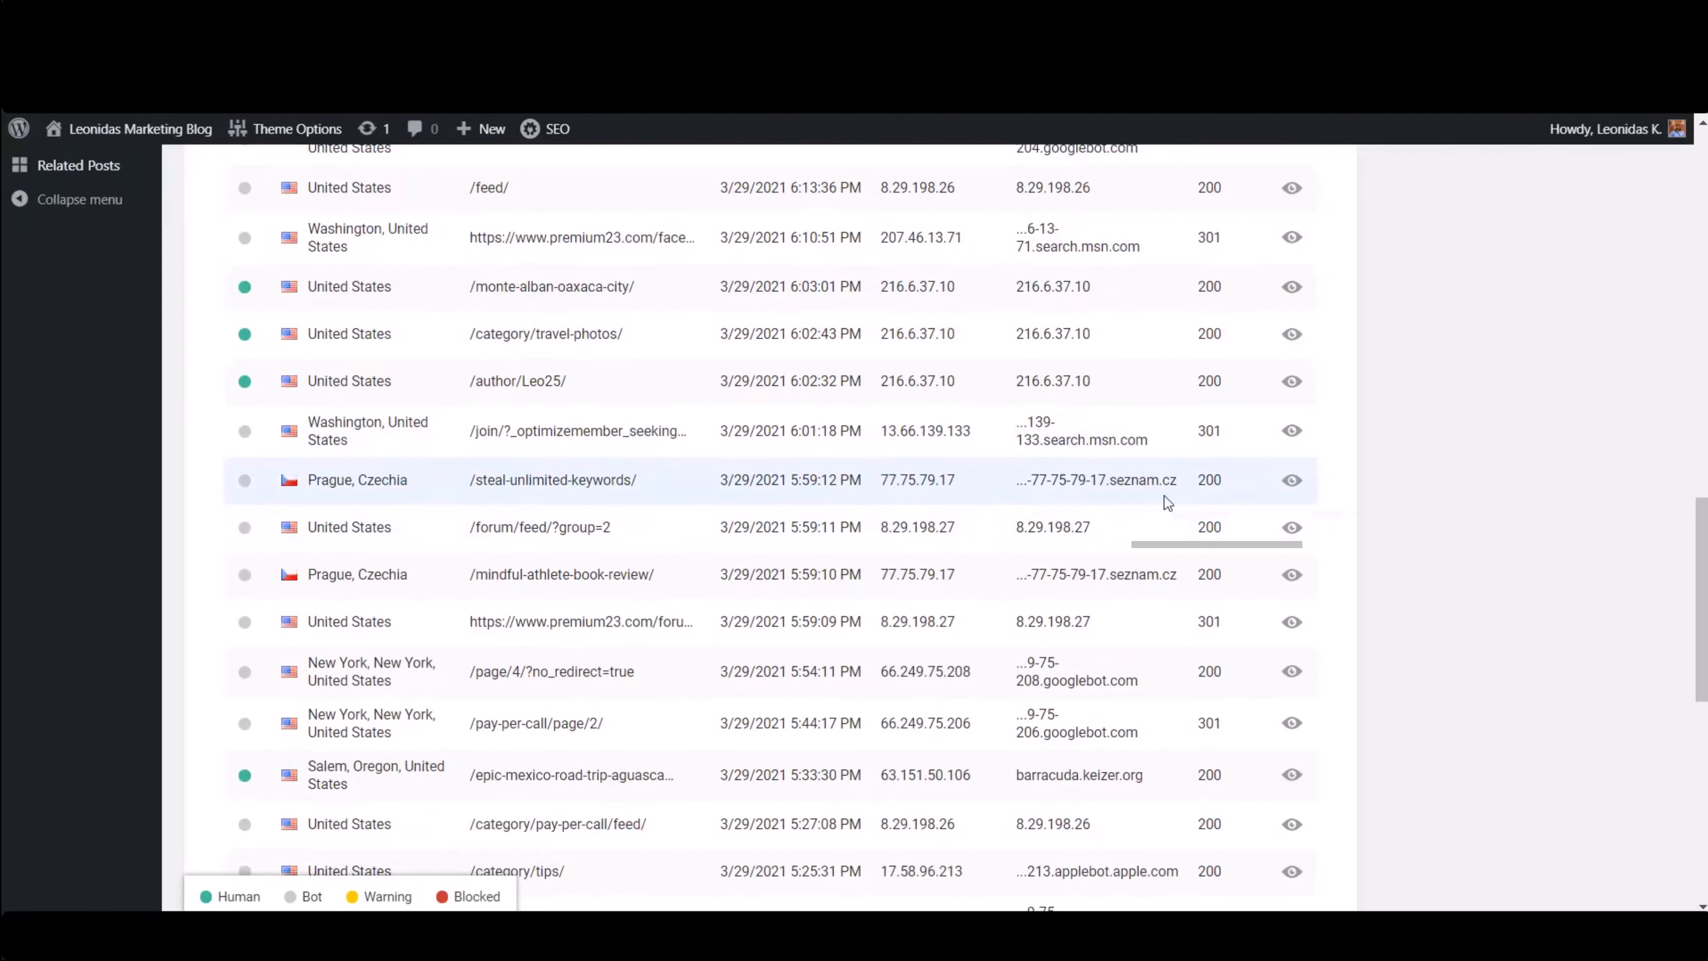
pyautogui.scroll(-2, 1017, 542)
pyautogui.scroll(-6, 1054, 612)
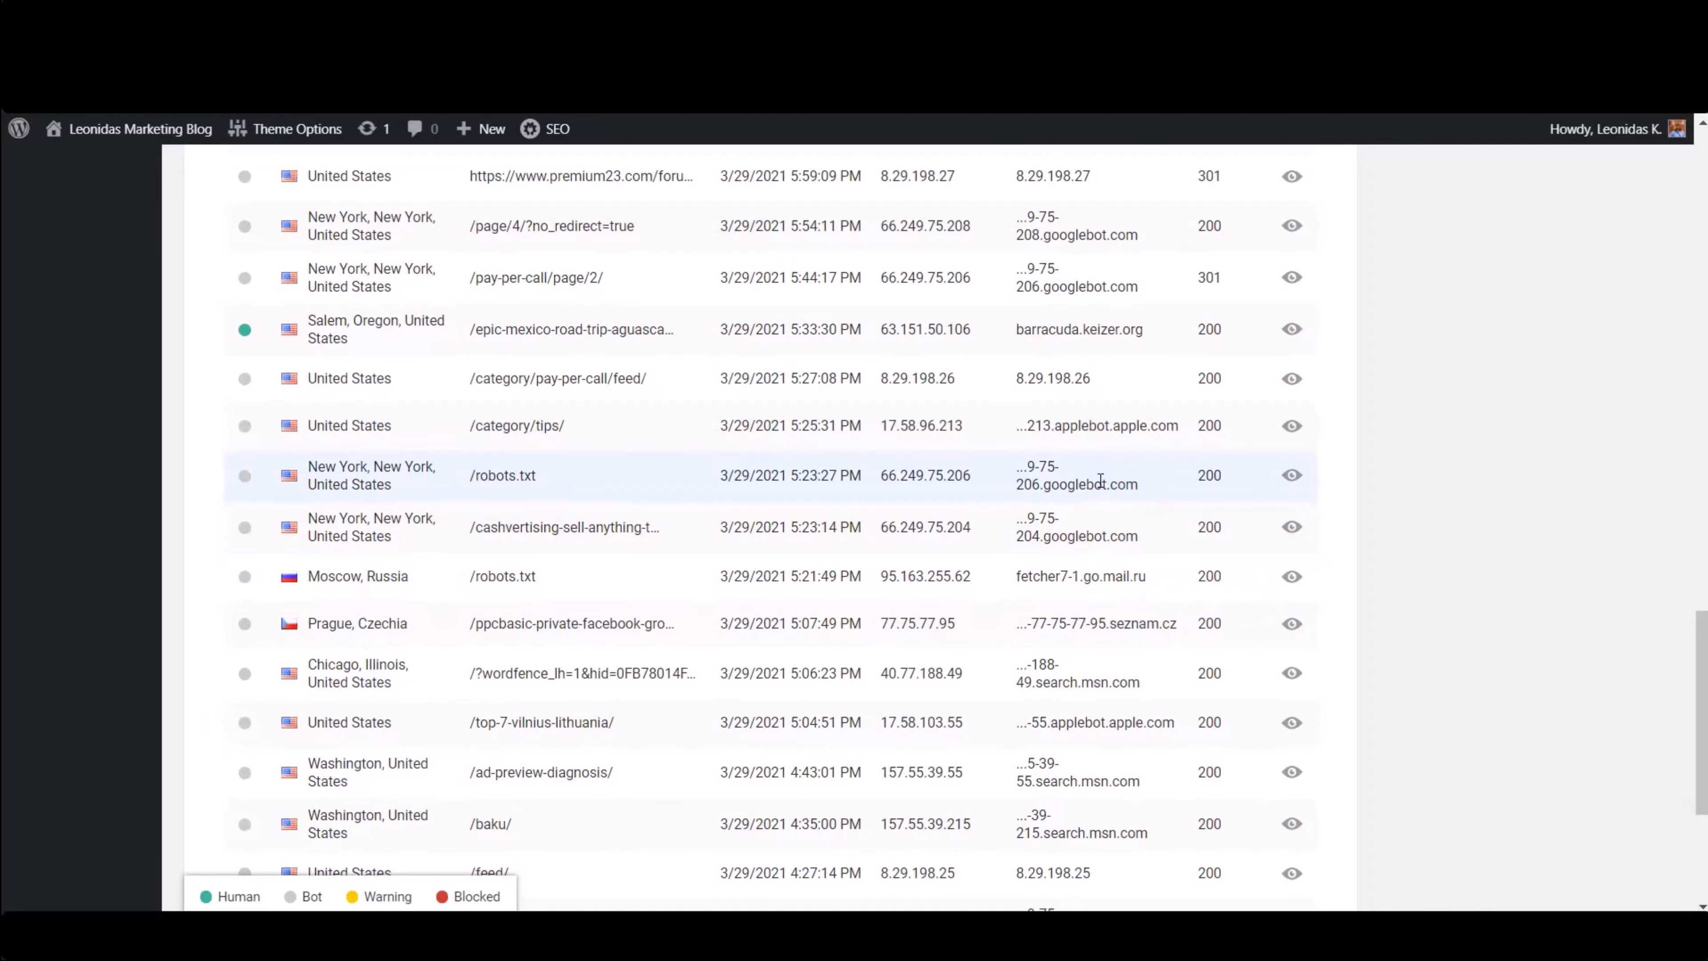
pyautogui.scroll(-3, 1106, 498)
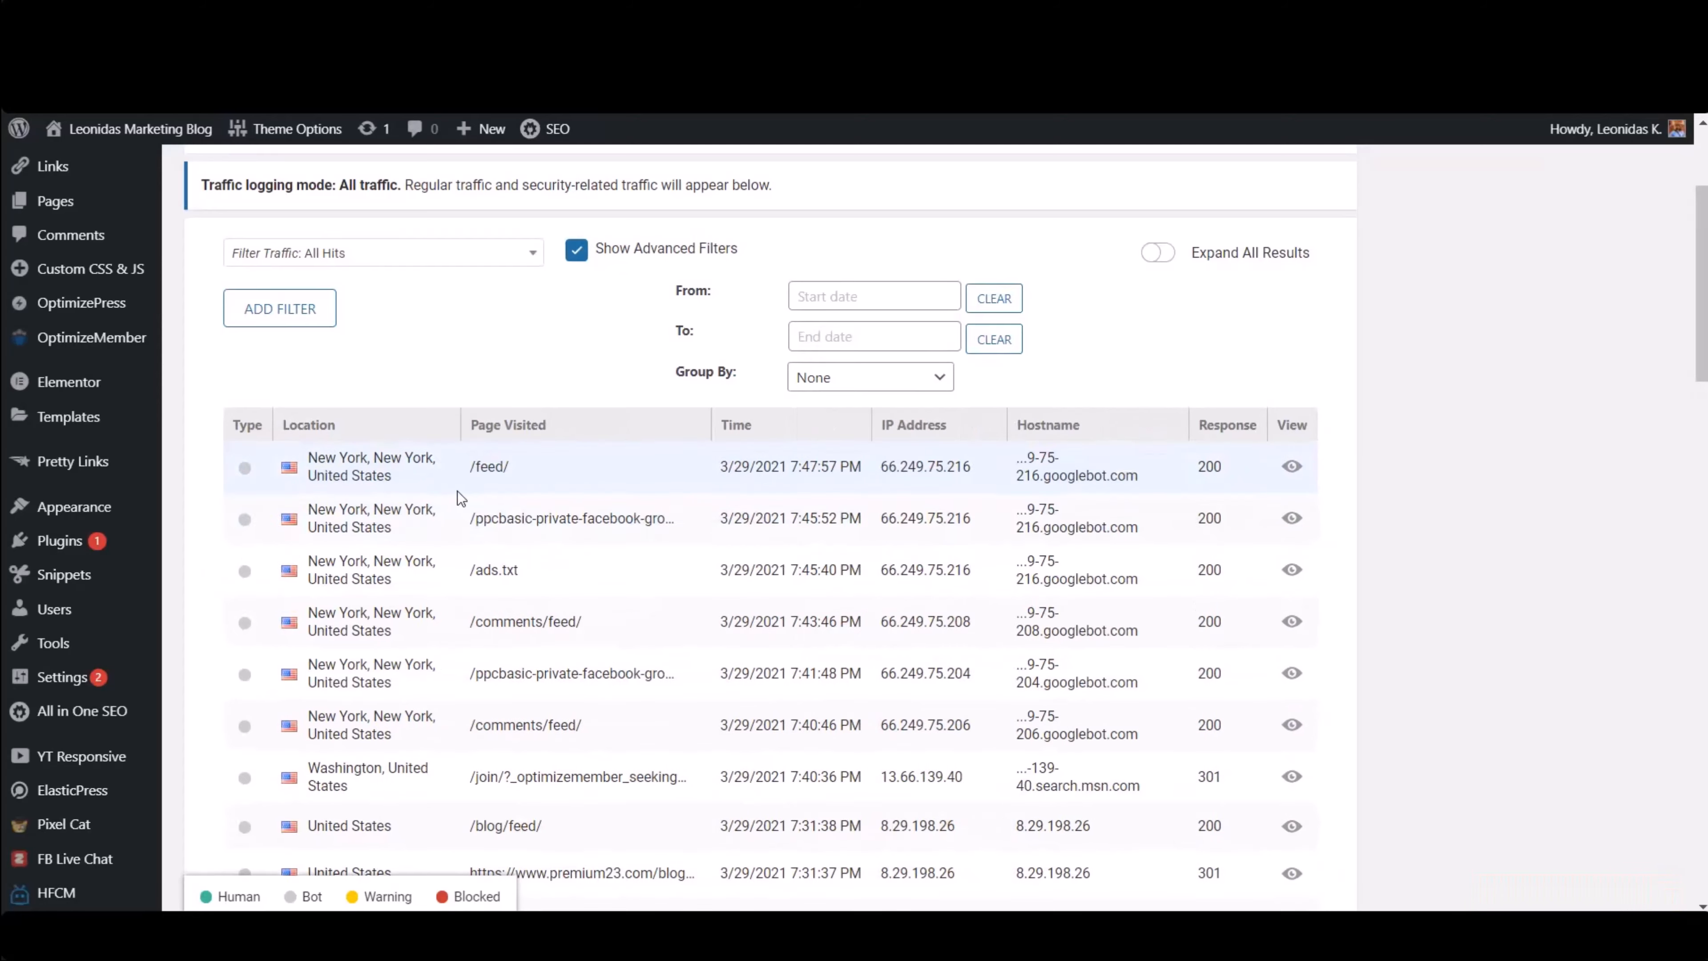
pyautogui.scroll(-3, 543, 545)
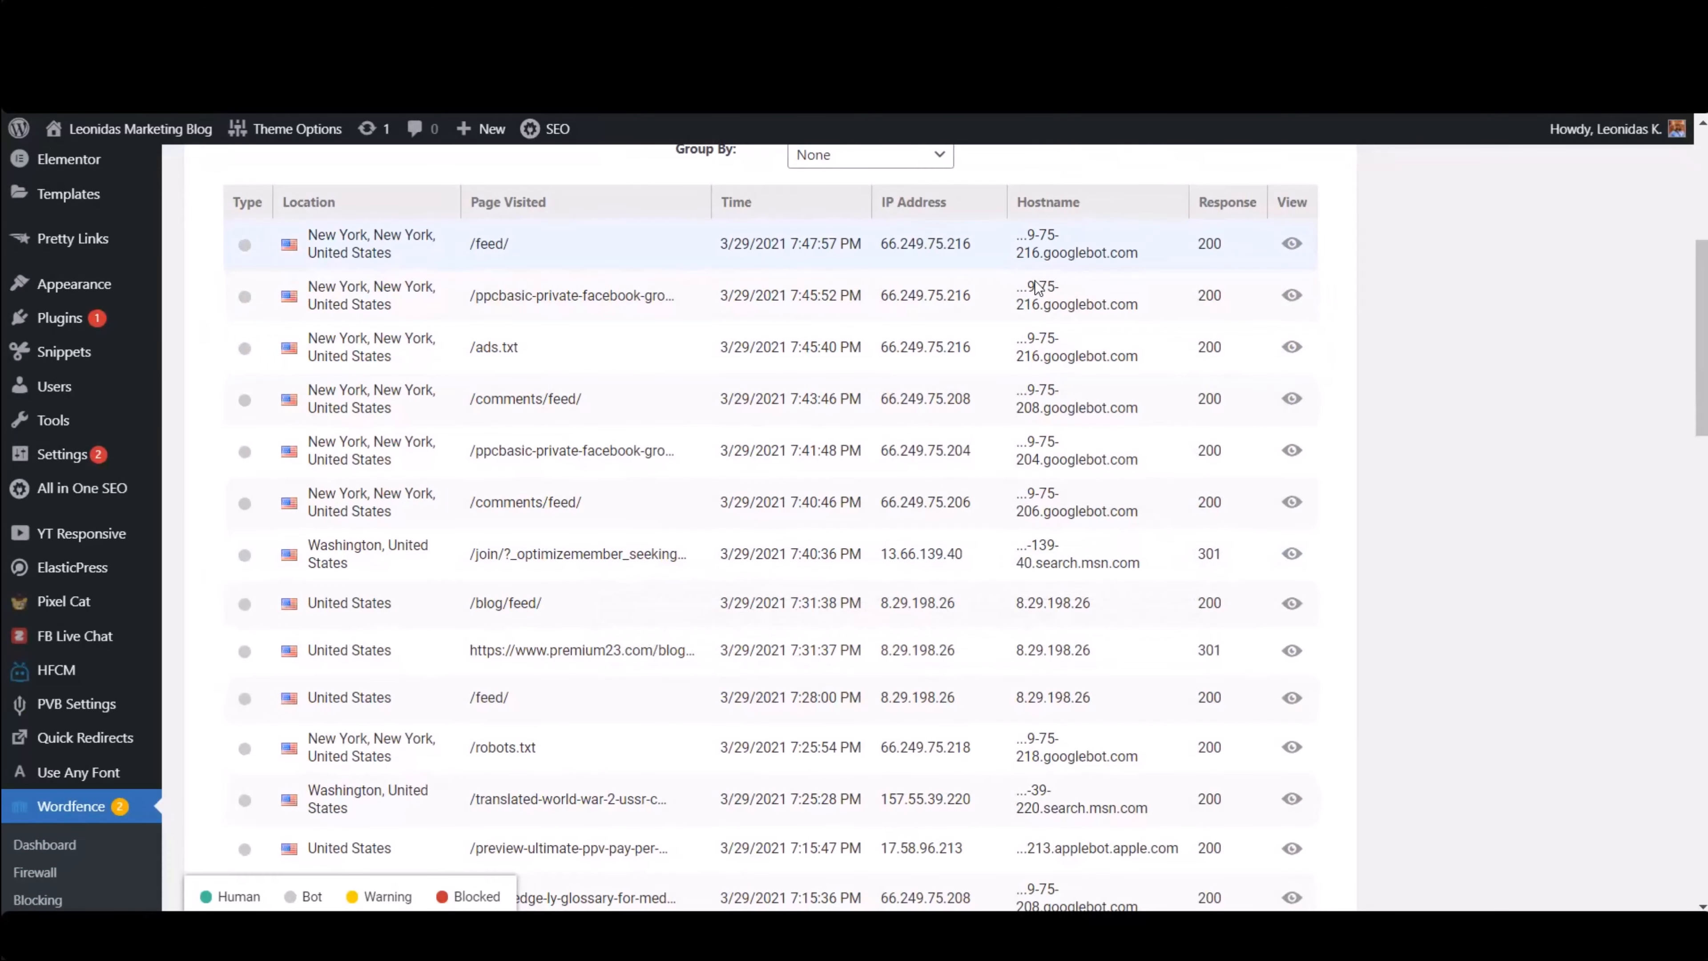
pyautogui.scroll(-5, 651, 636)
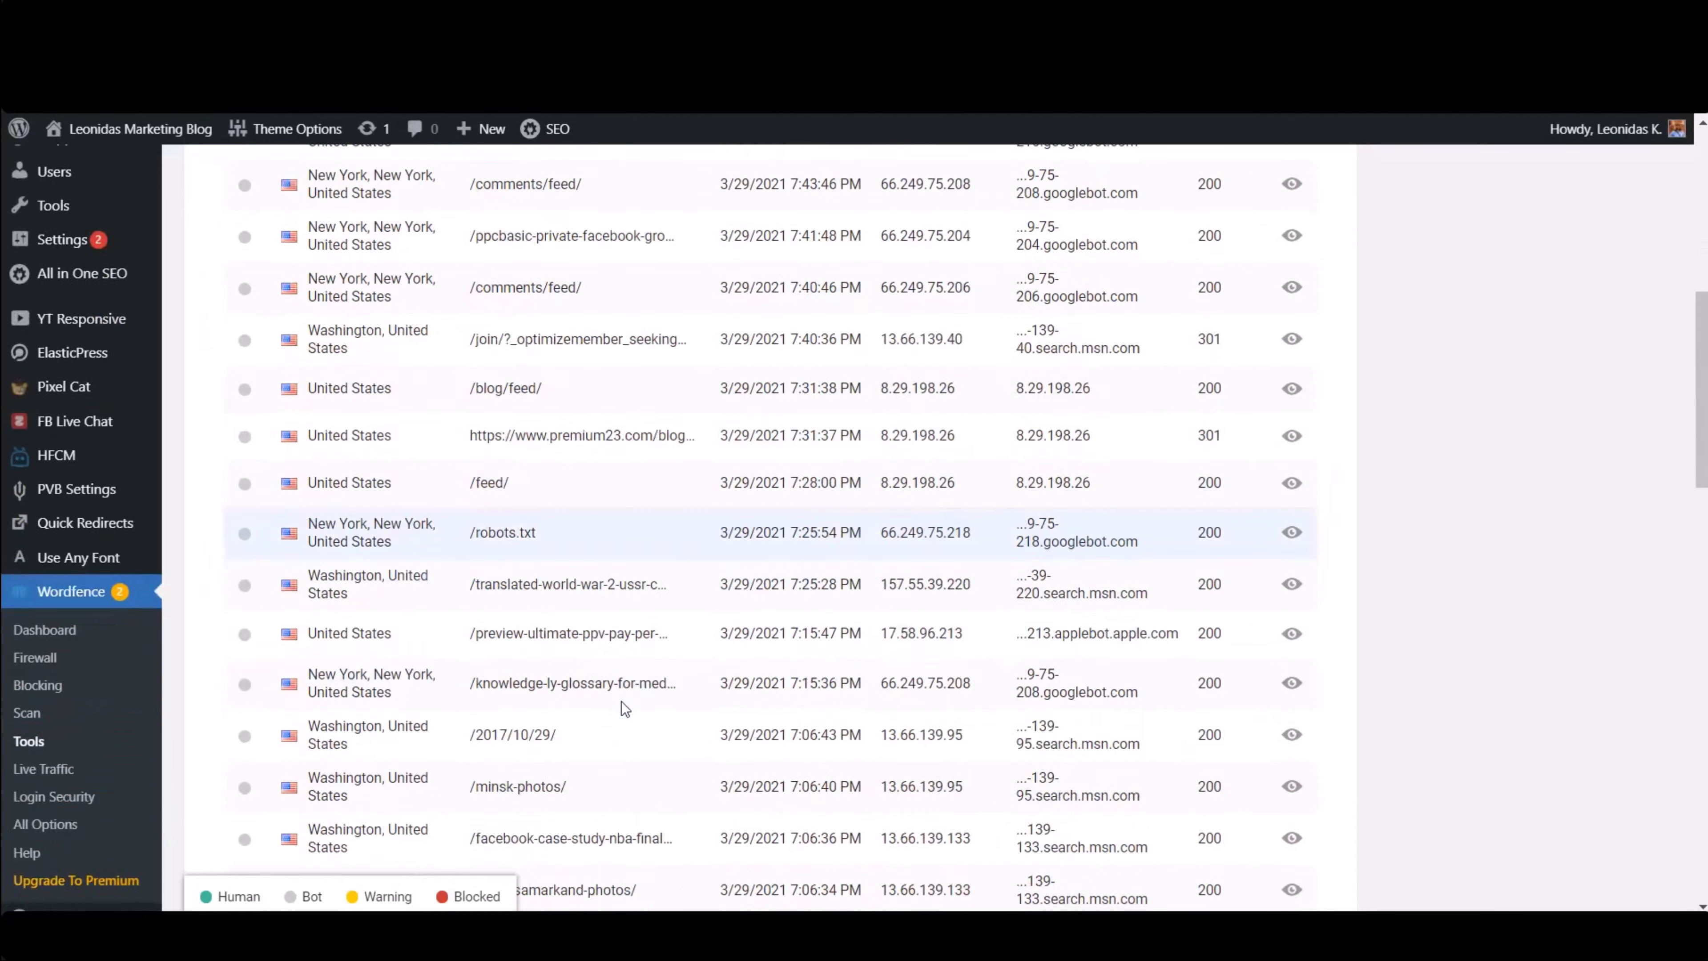
pyautogui.scroll(-4, 843, 735)
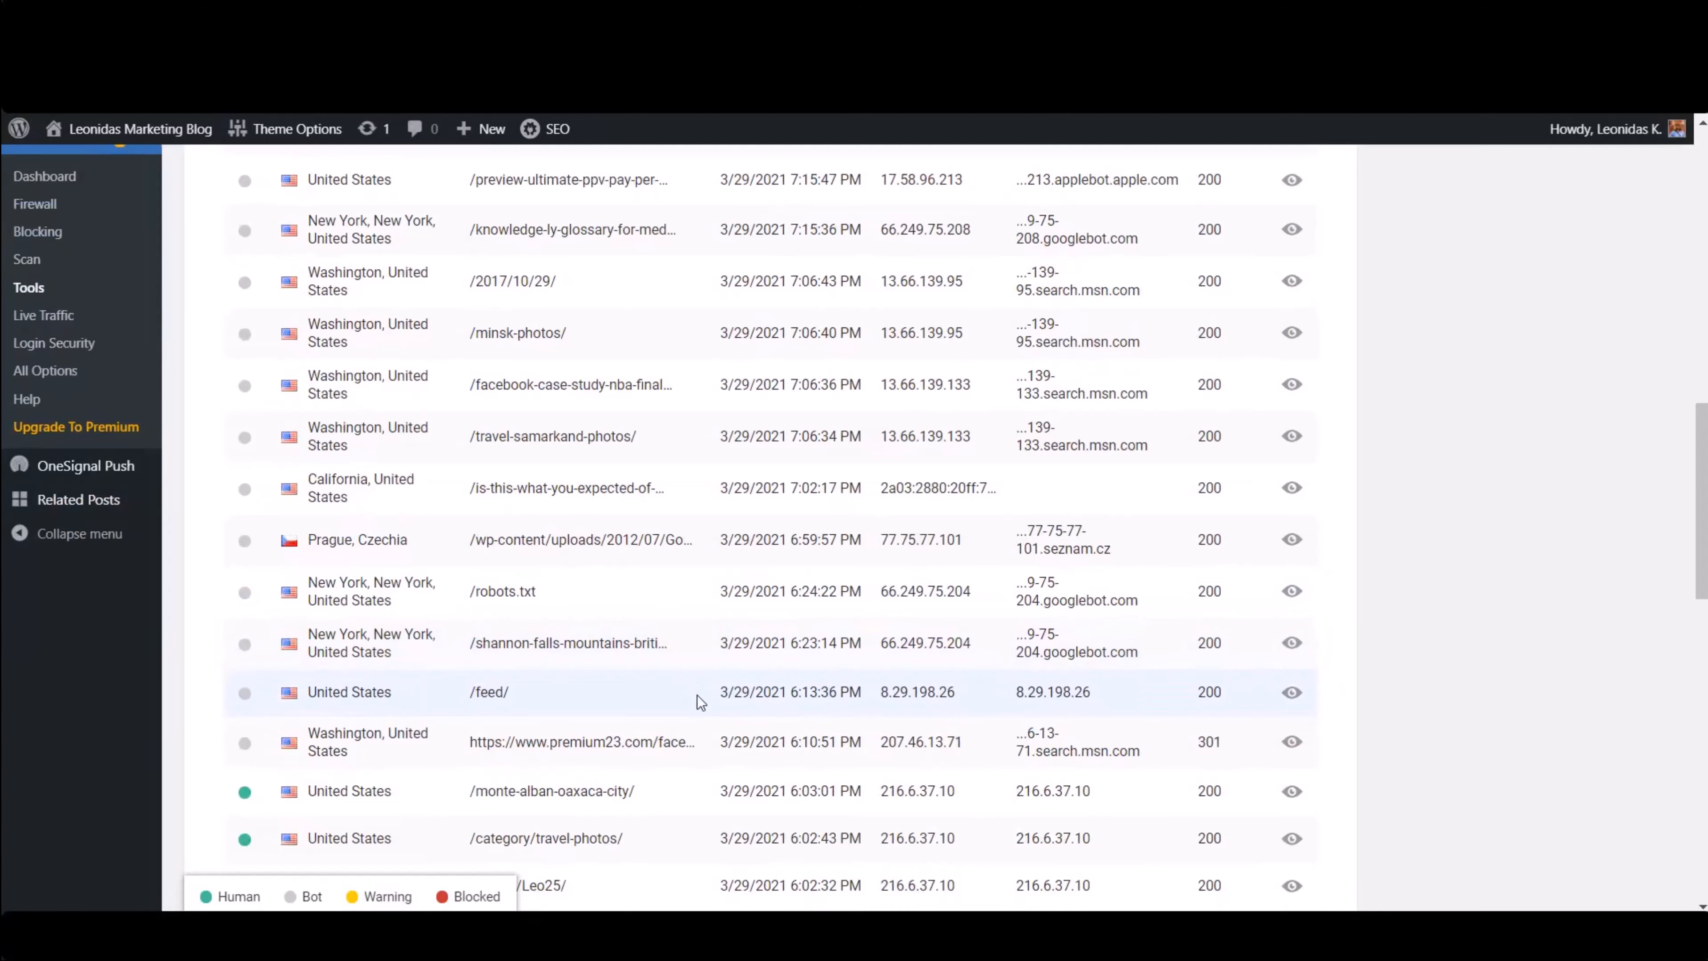
pyautogui.scroll(-2, 697, 696)
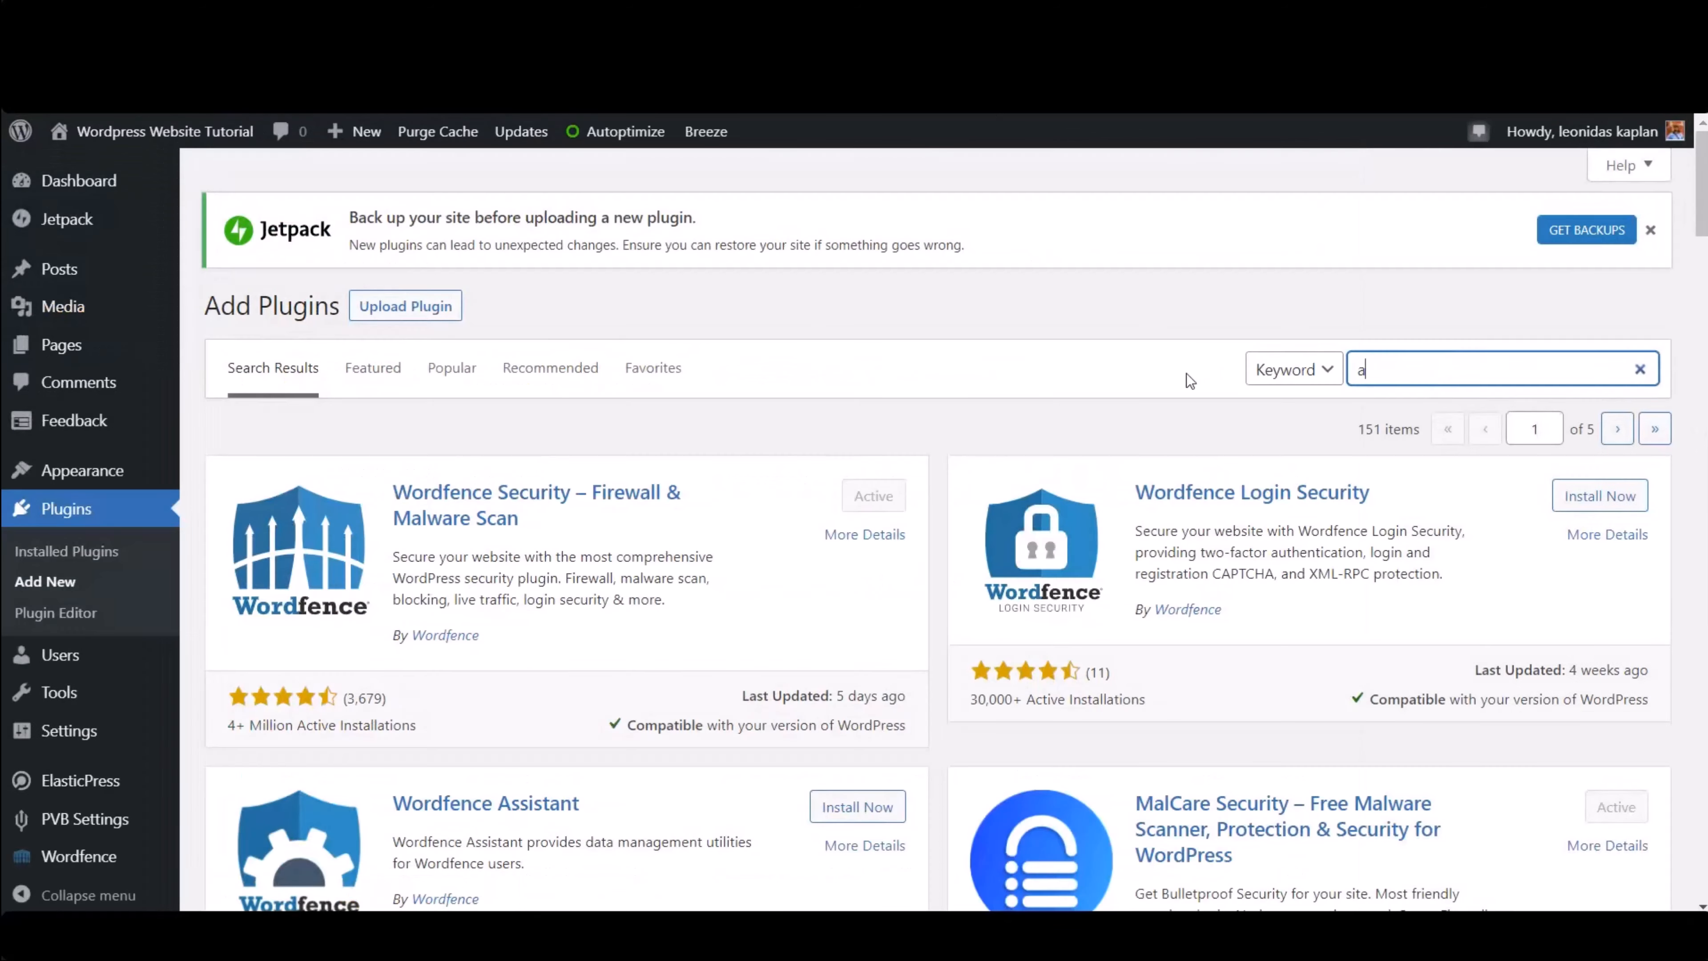
# - Search the plugin directory for all in one seo
pyautogui.write('all in one seo')
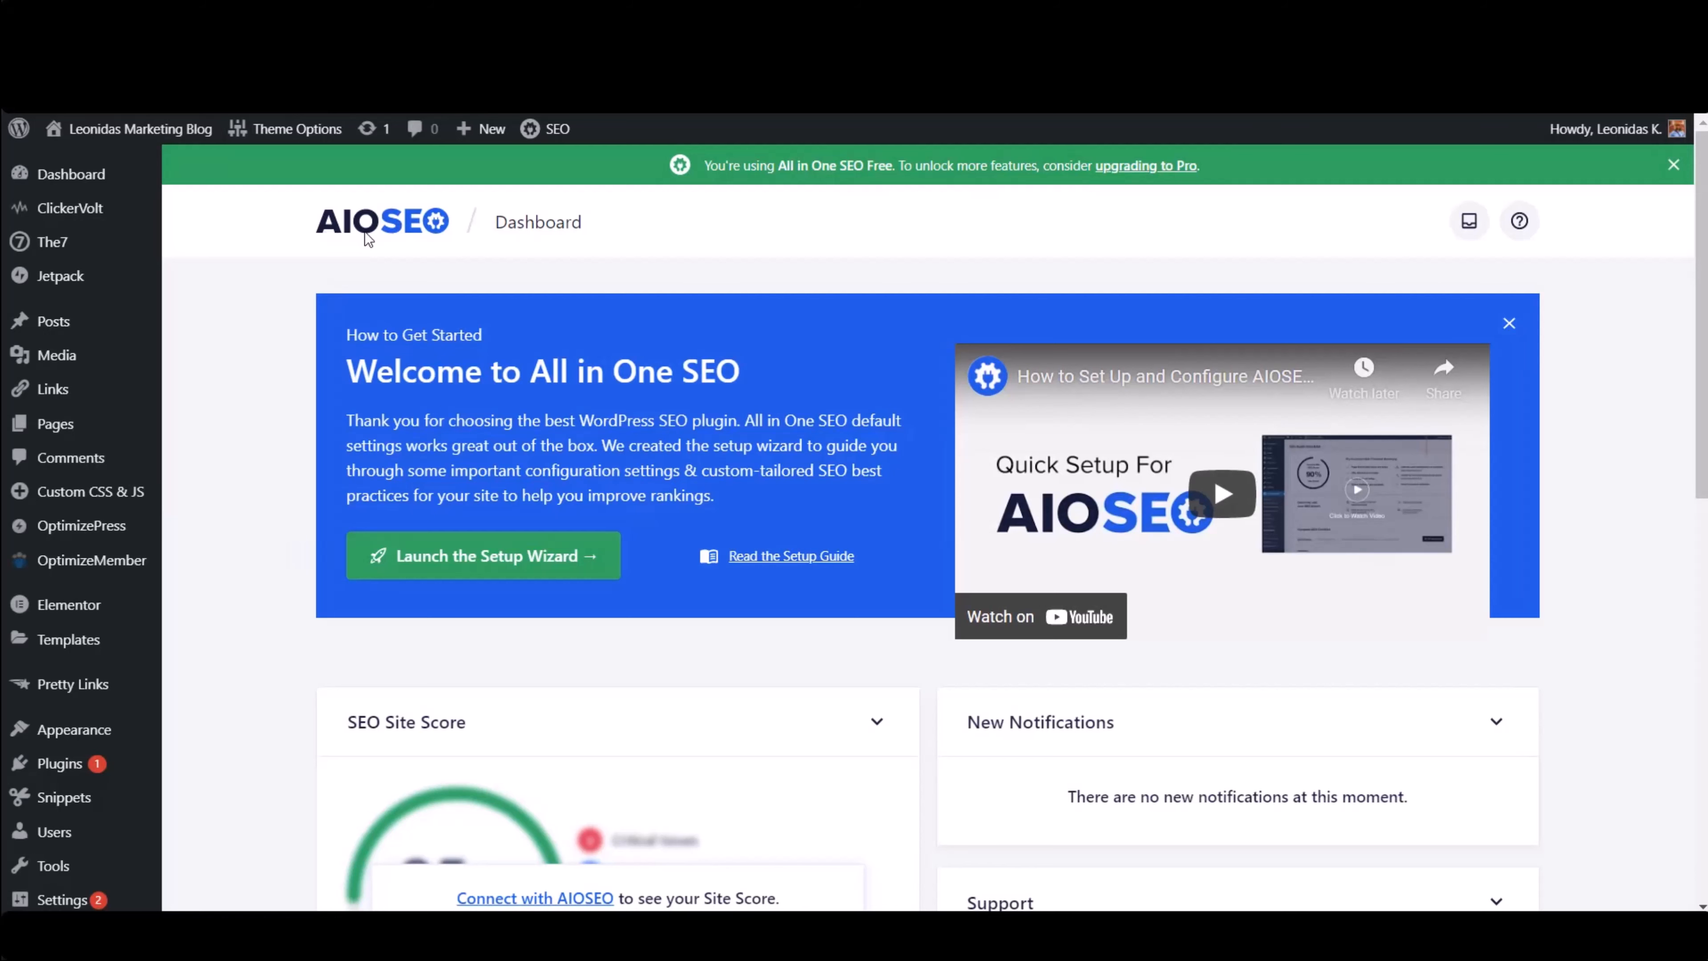
# - Open the All in One SEO Tools page and switch to its Bad Bot Blocker tab
pyautogui.scroll(-8, 294, 301)
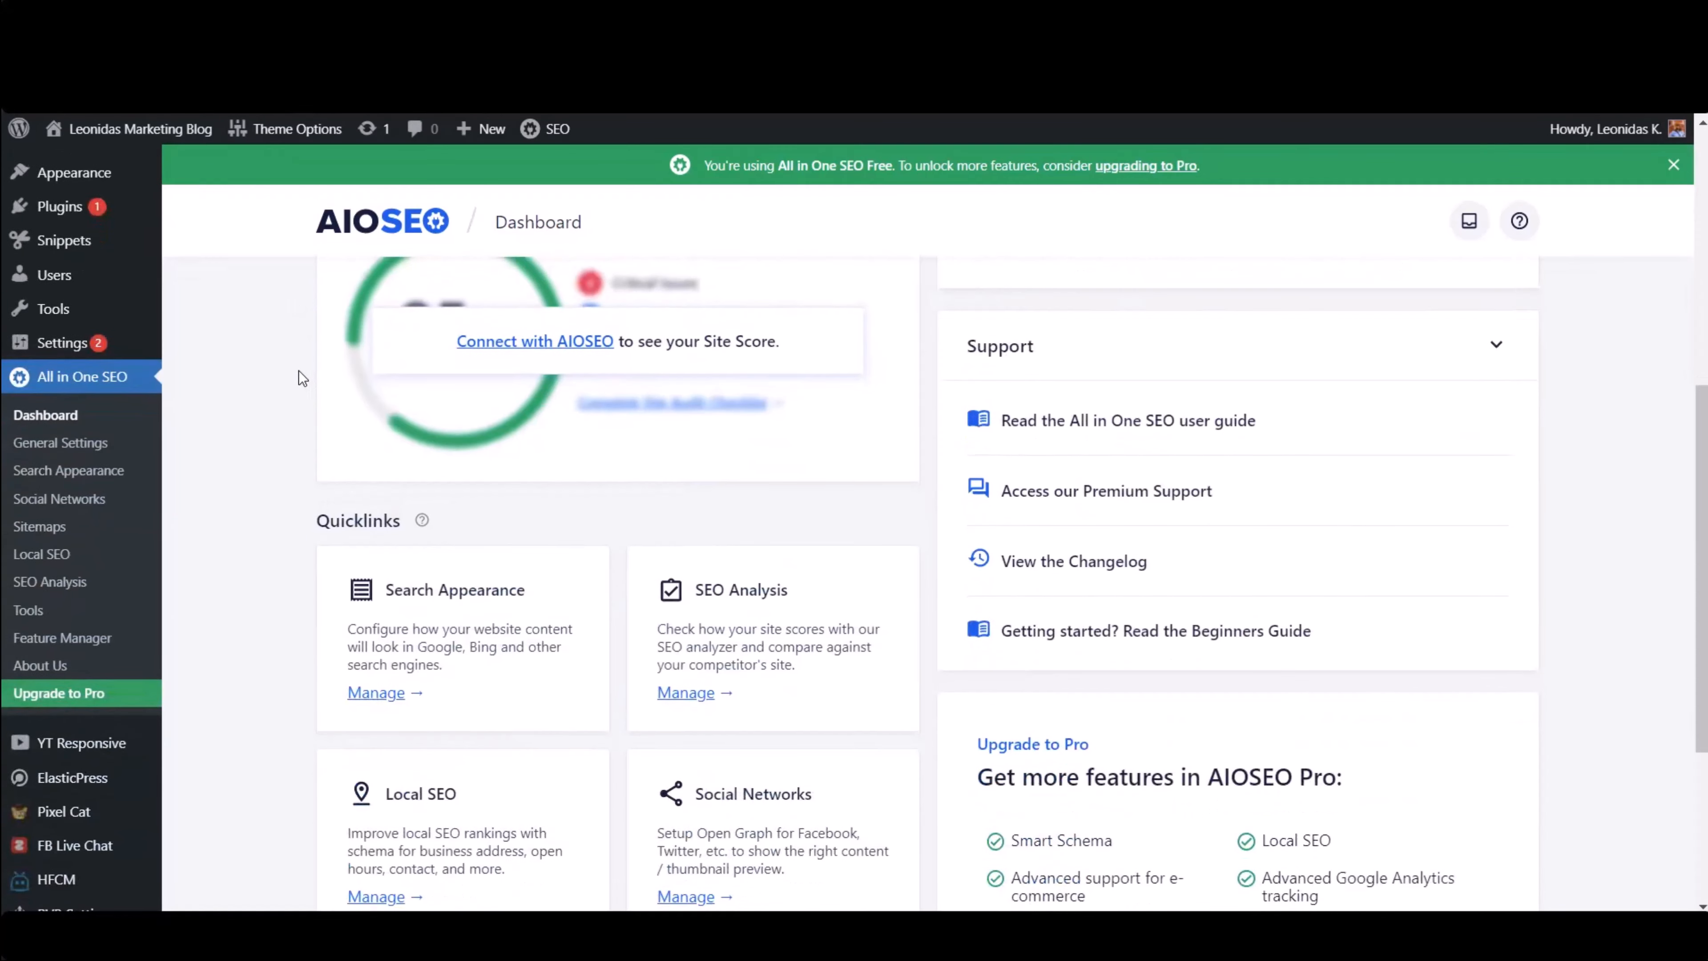
pyautogui.scroll(-1, 295, 369)
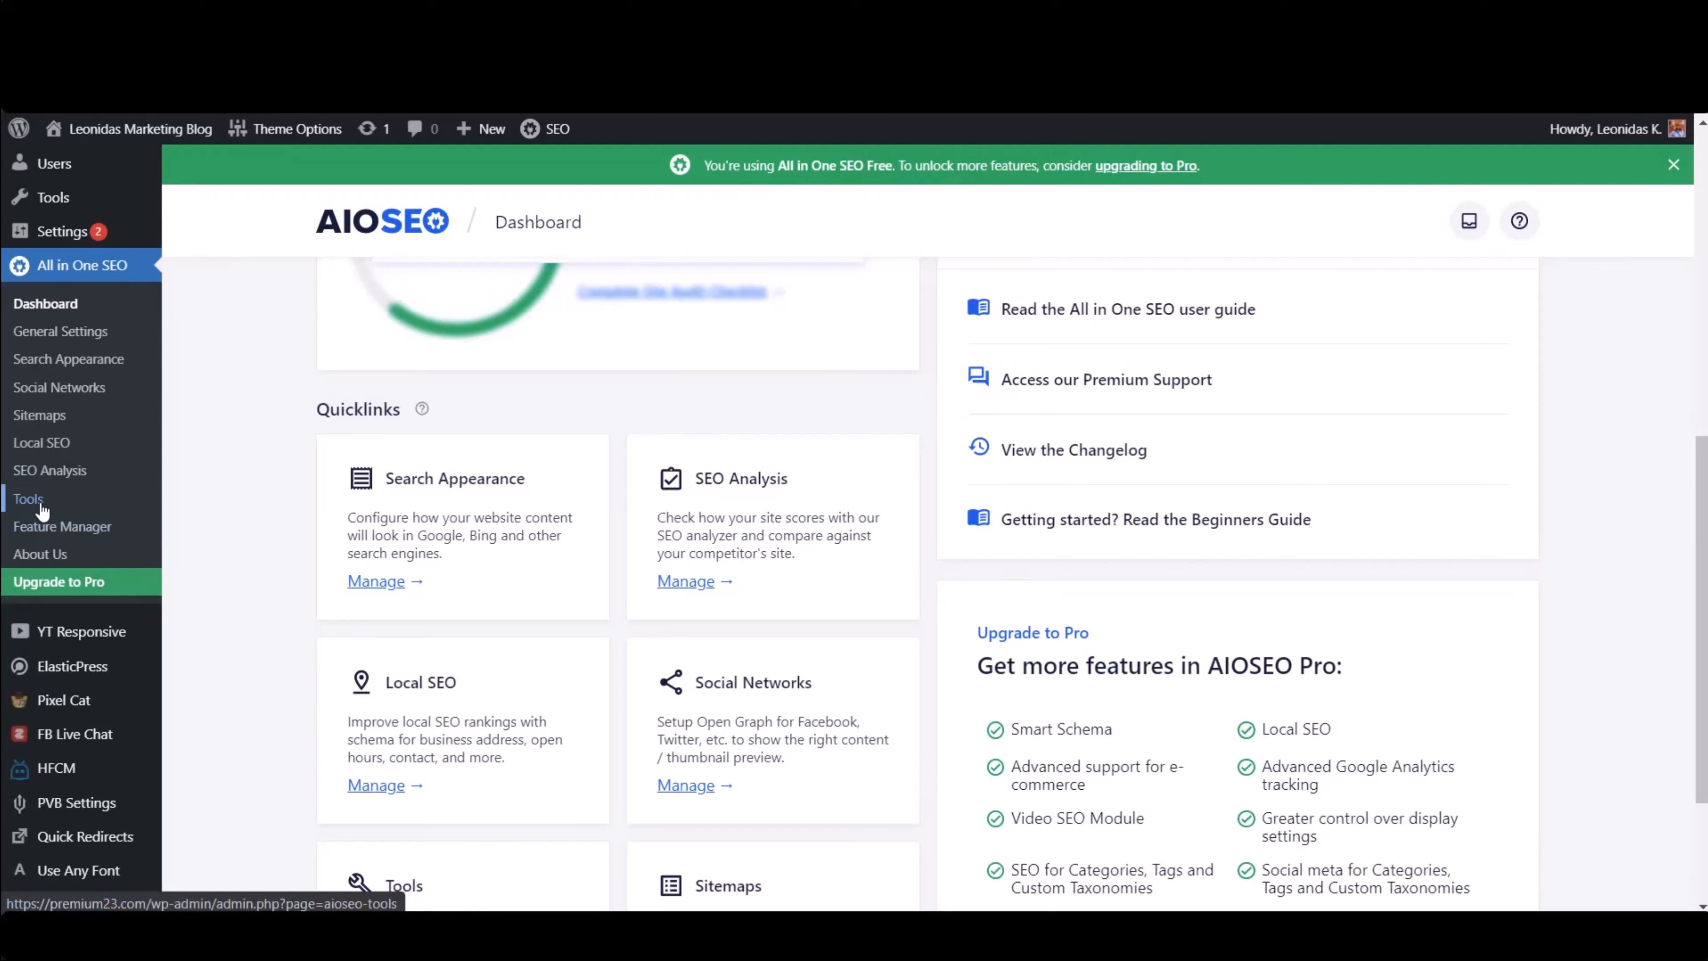
pyautogui.click(28, 499)
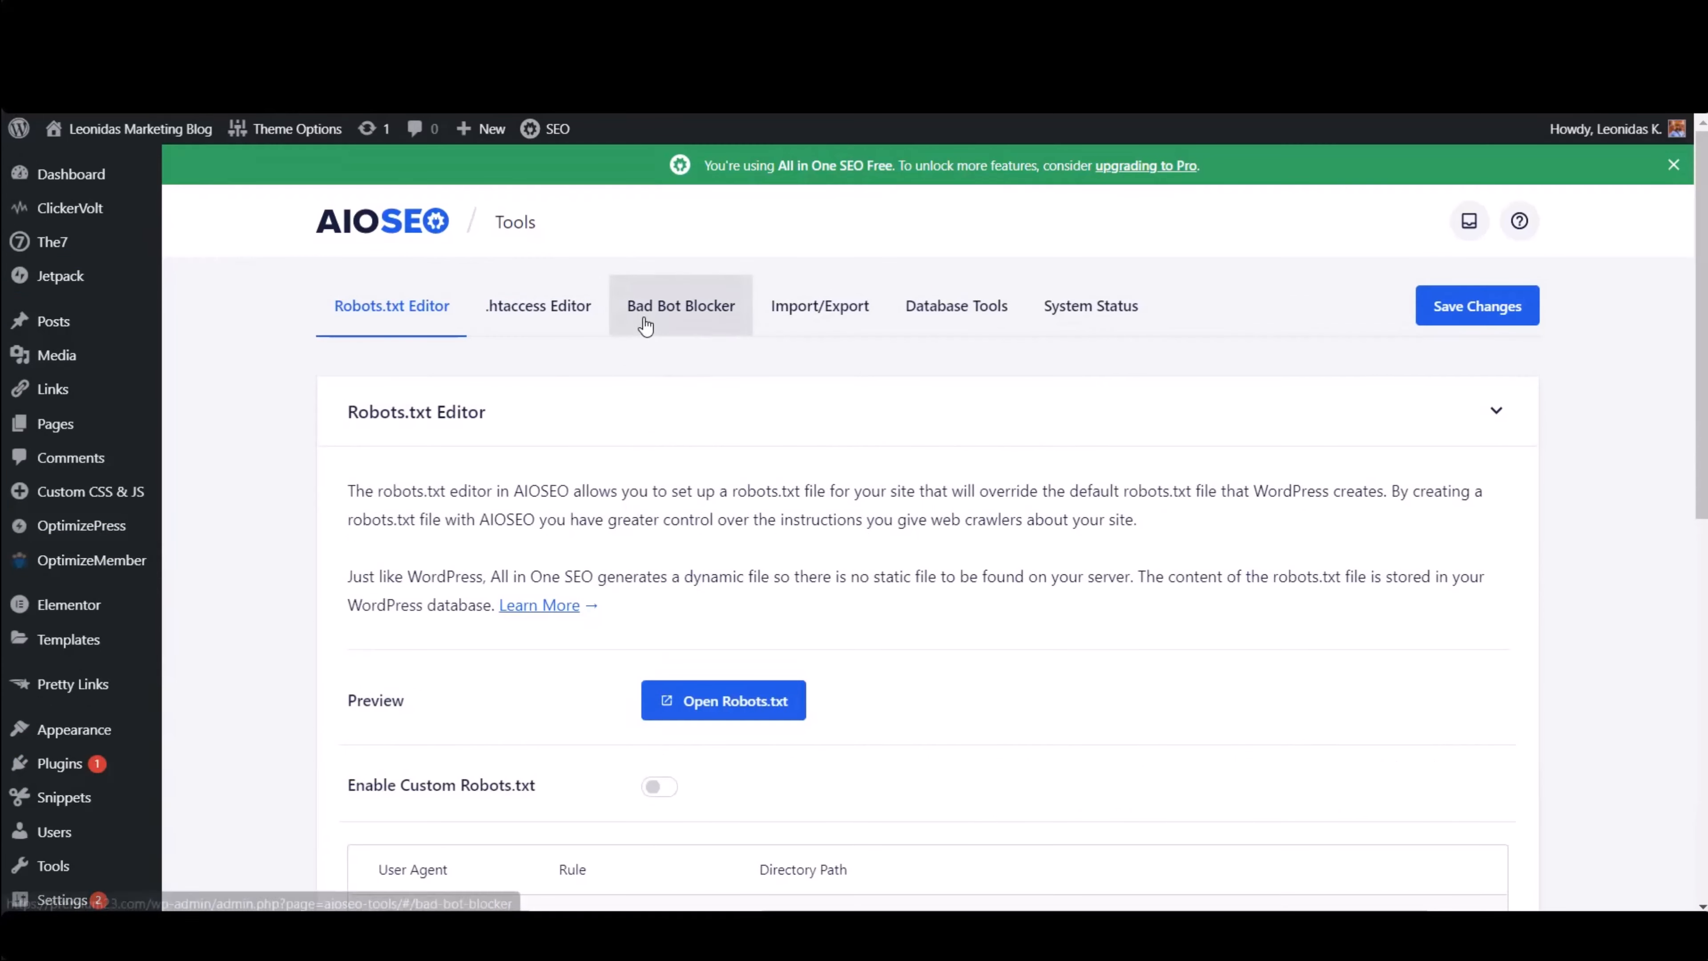
pyautogui.click(695, 317)
# - Save the Bad Bot Blocker settings with Block Bad Bots and Block Referral Spam using HTTP enabled
pyautogui.scroll(-2, 645, 436)
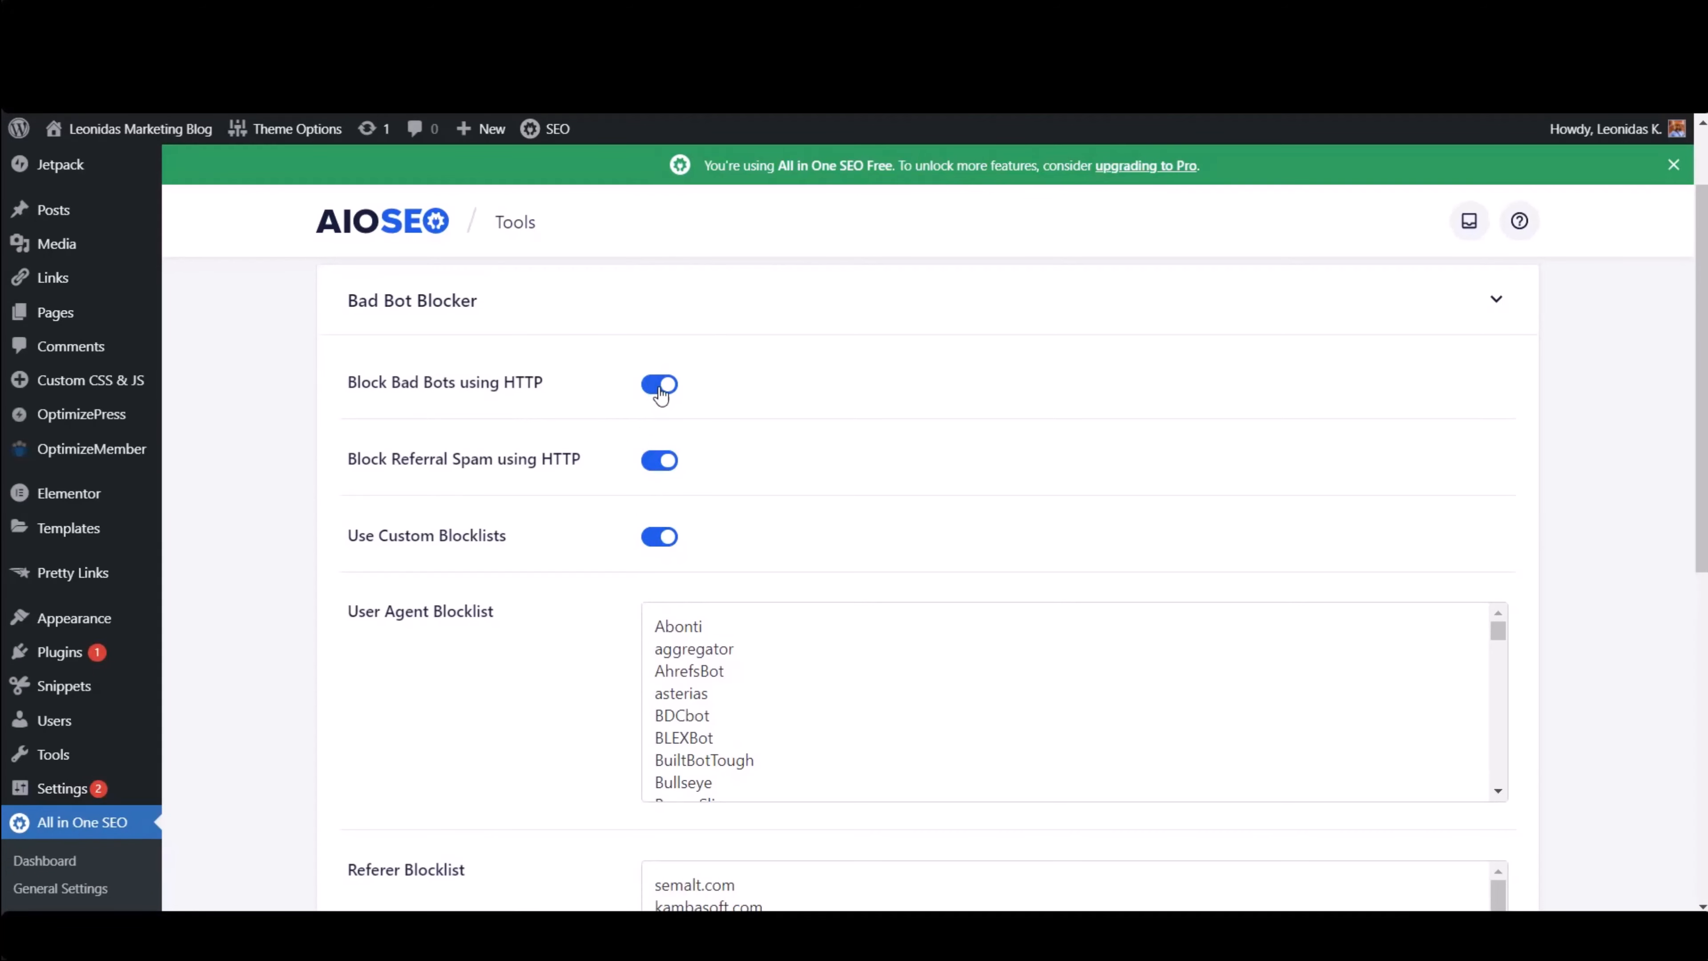
pyautogui.click(664, 389)
pyautogui.click(661, 462)
pyautogui.click(663, 389)
pyautogui.click(659, 464)
pyautogui.scroll(-4, 665, 552)
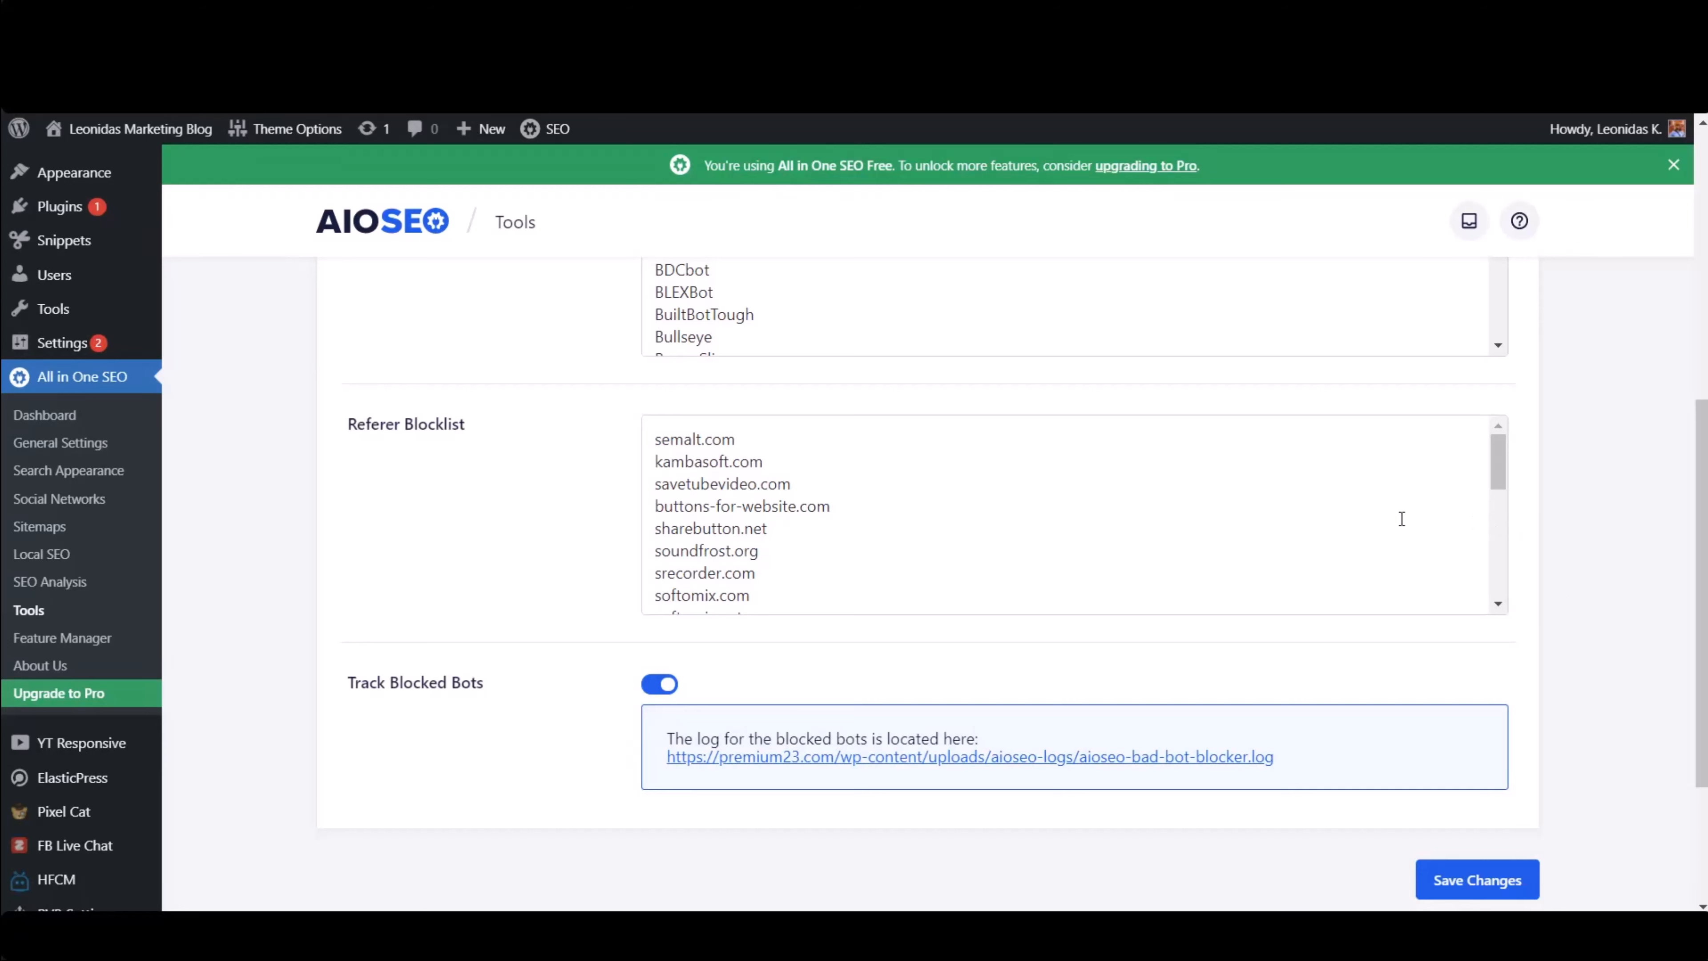
pyautogui.scroll(-3, 506, 535)
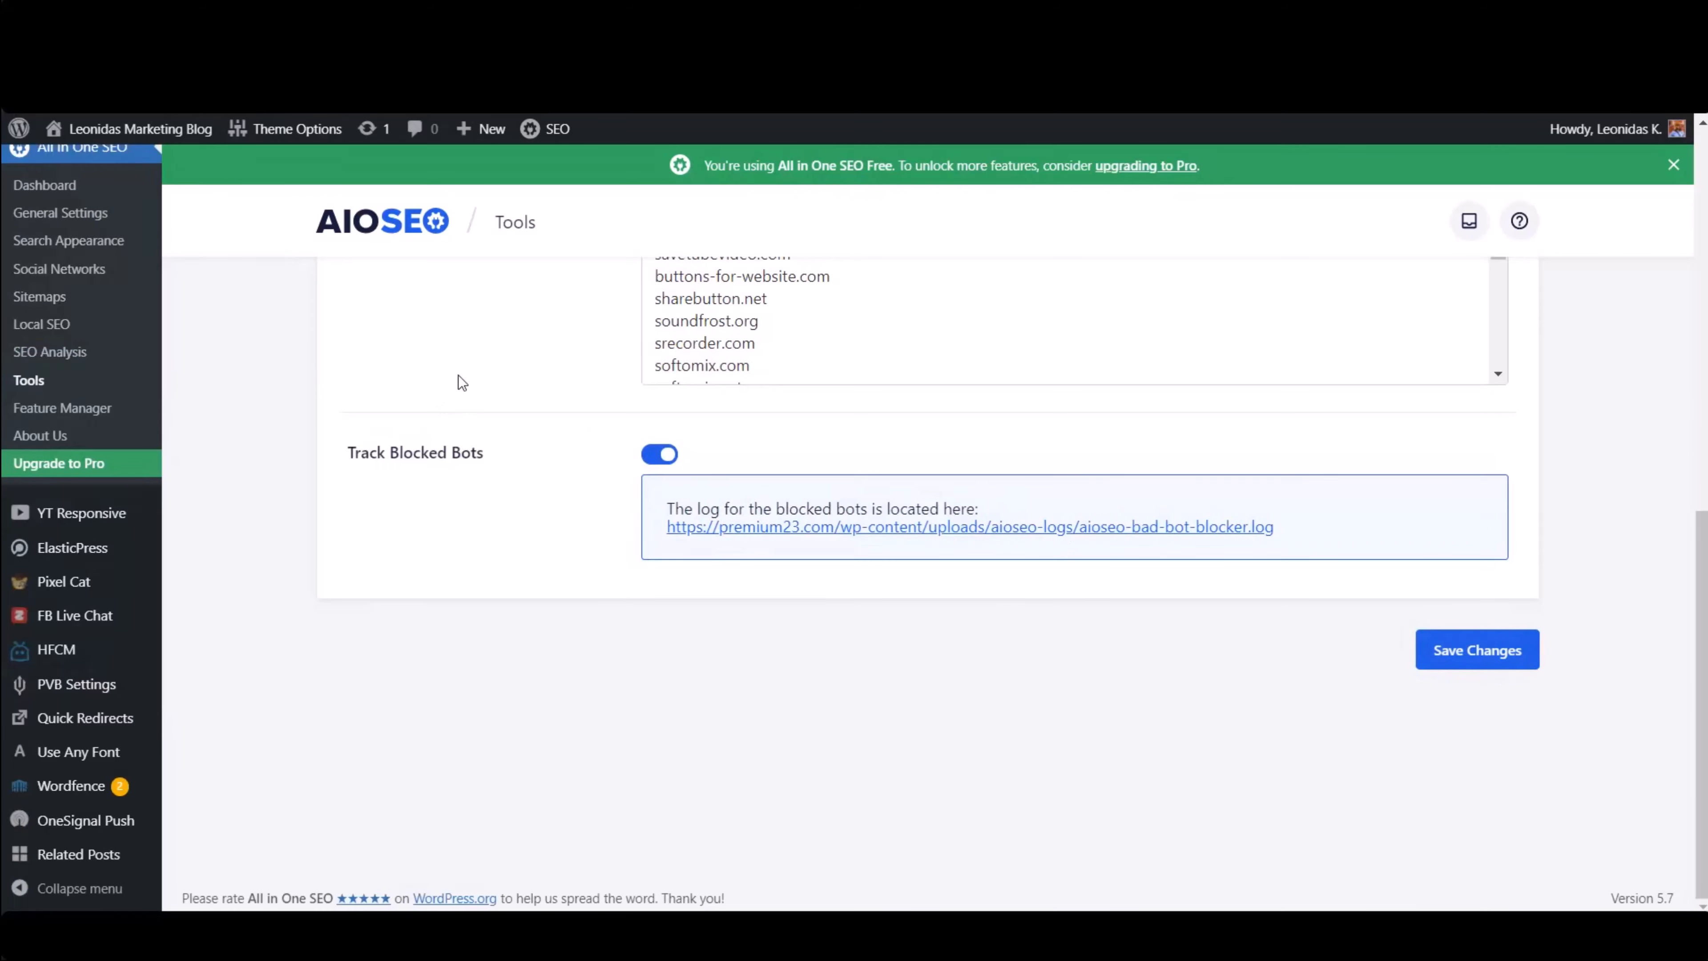
pyautogui.click(1497, 637)
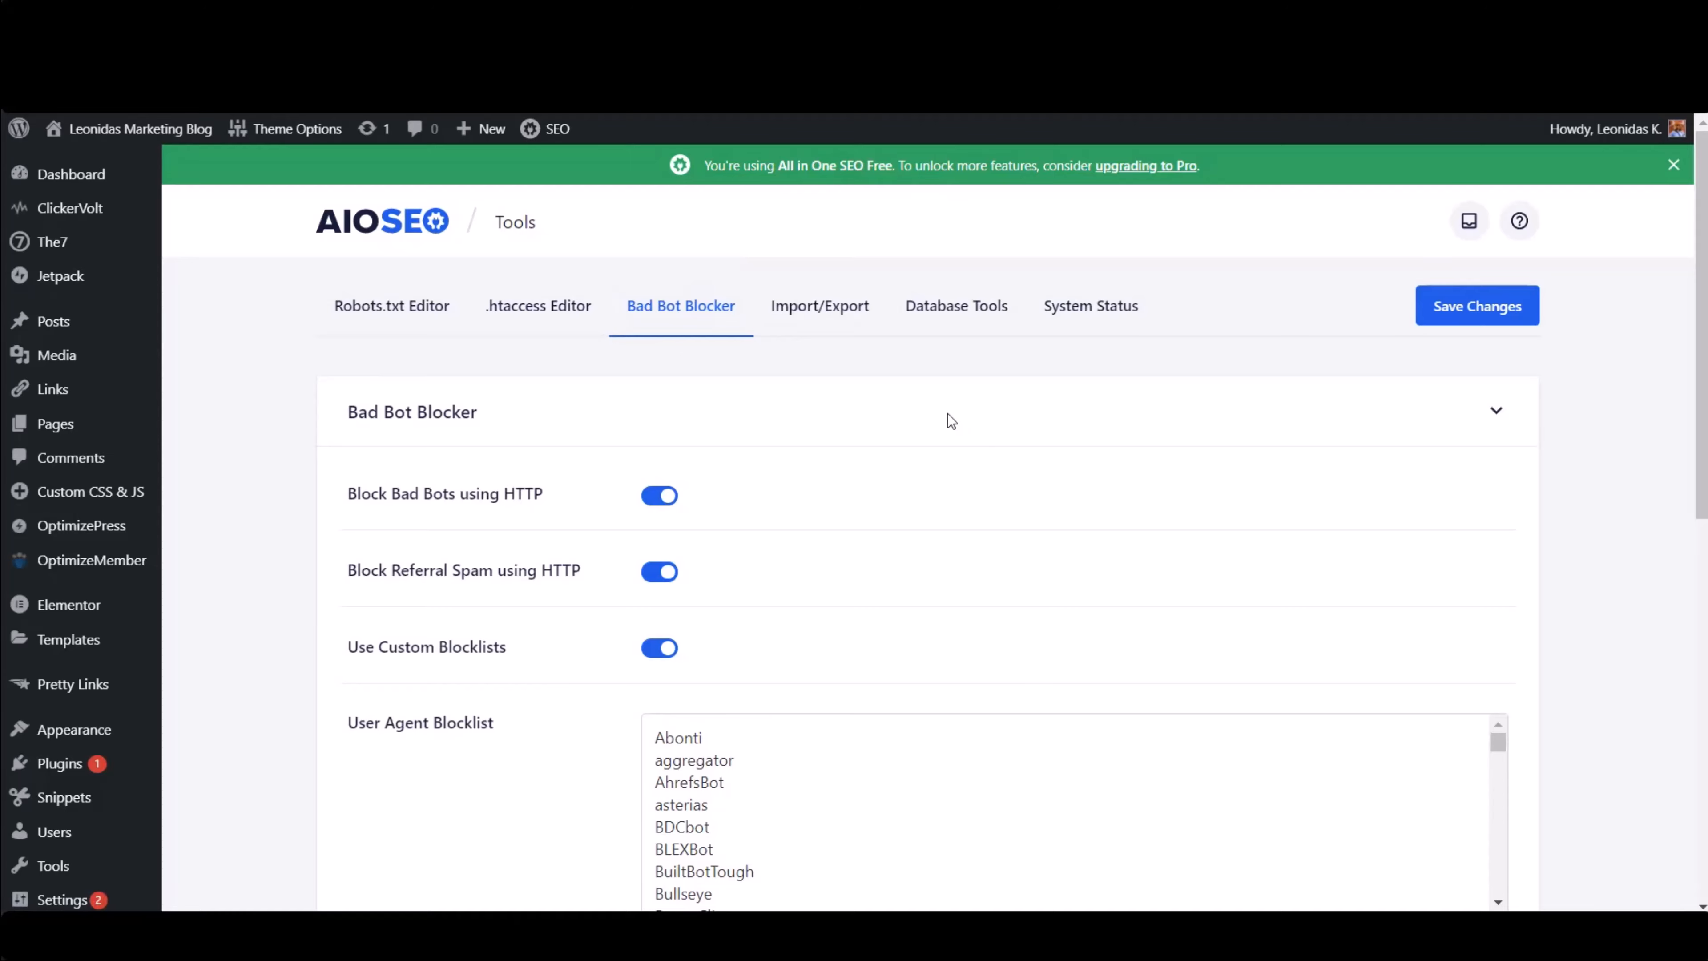
pyautogui.scroll(-5, 493, 511)
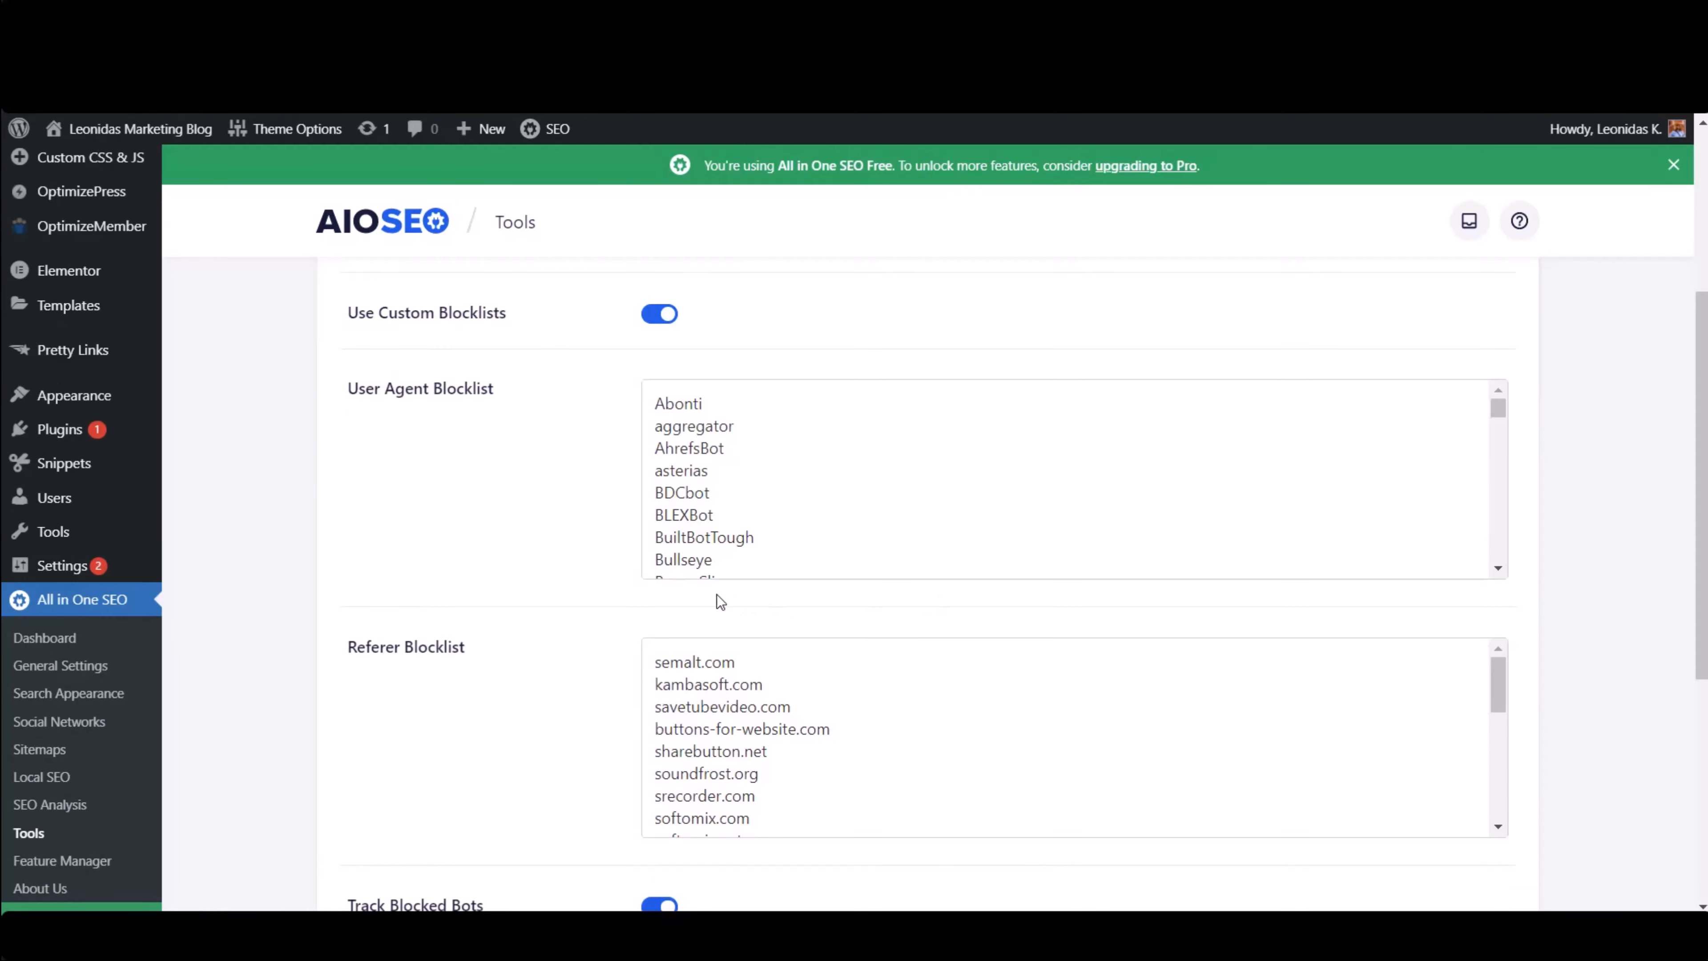